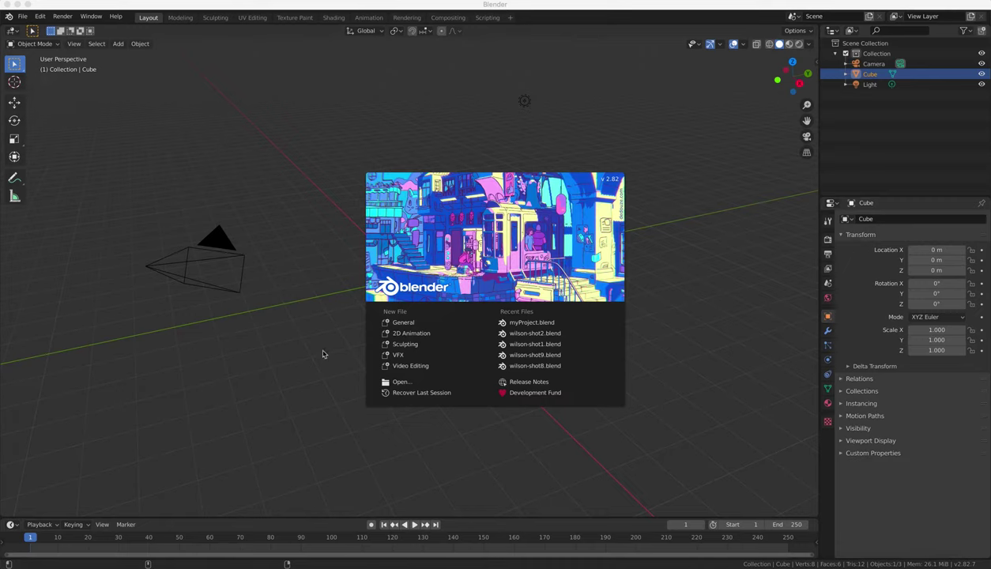
# Dismiss the splash screen and delete the default cube from the scene
pyautogui.click(281, 351)
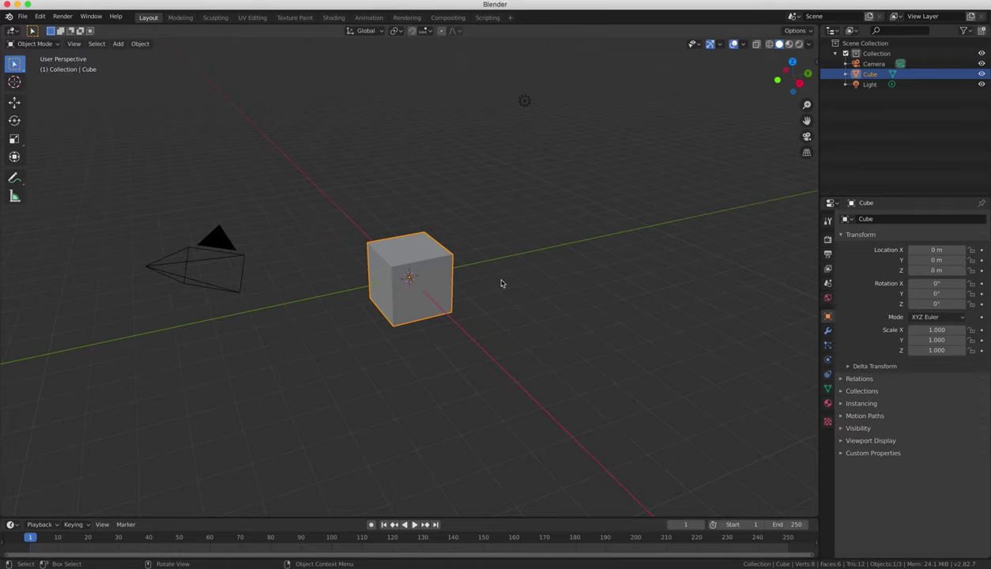
pyautogui.moveTo(500, 283); pyautogui.dragTo(471, 246, button='middle')
pyautogui.click(492, 111)
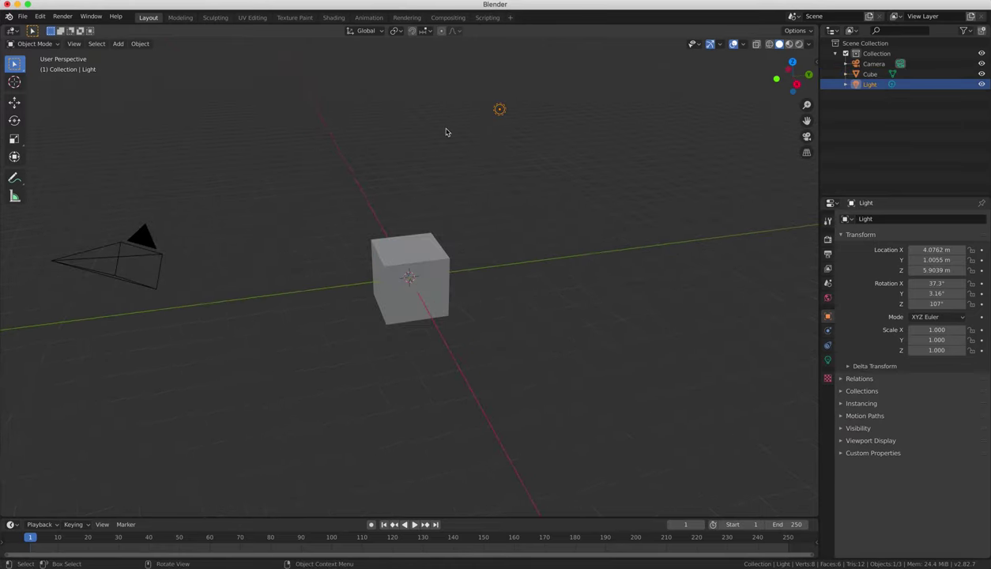
pyautogui.click(145, 250)
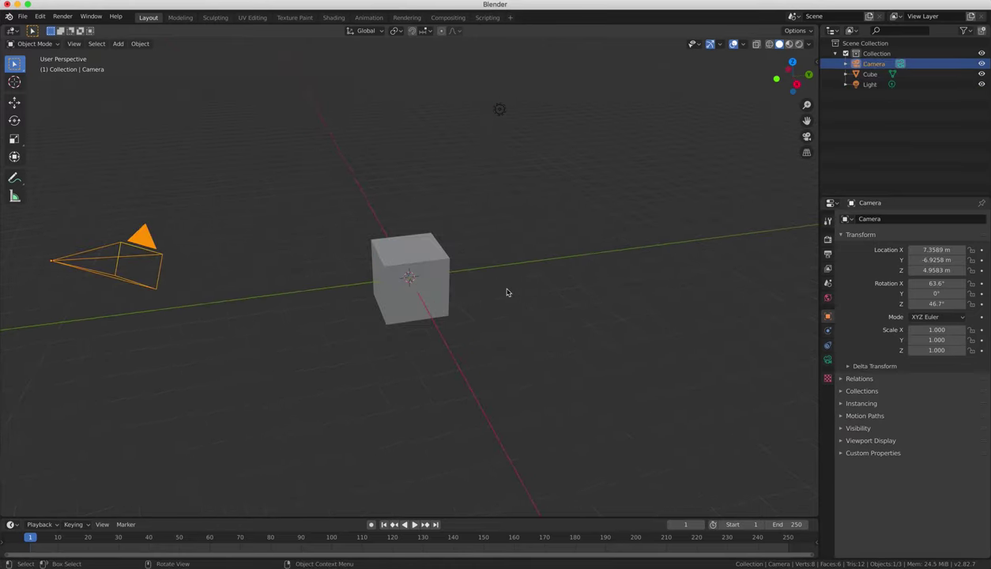
pyautogui.click(446, 279)
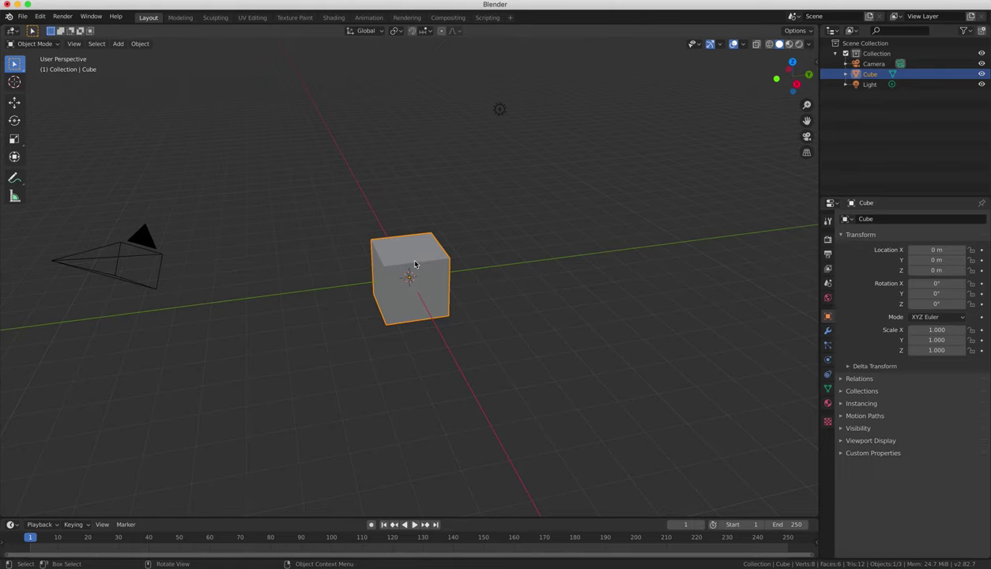
pyautogui.press('x')
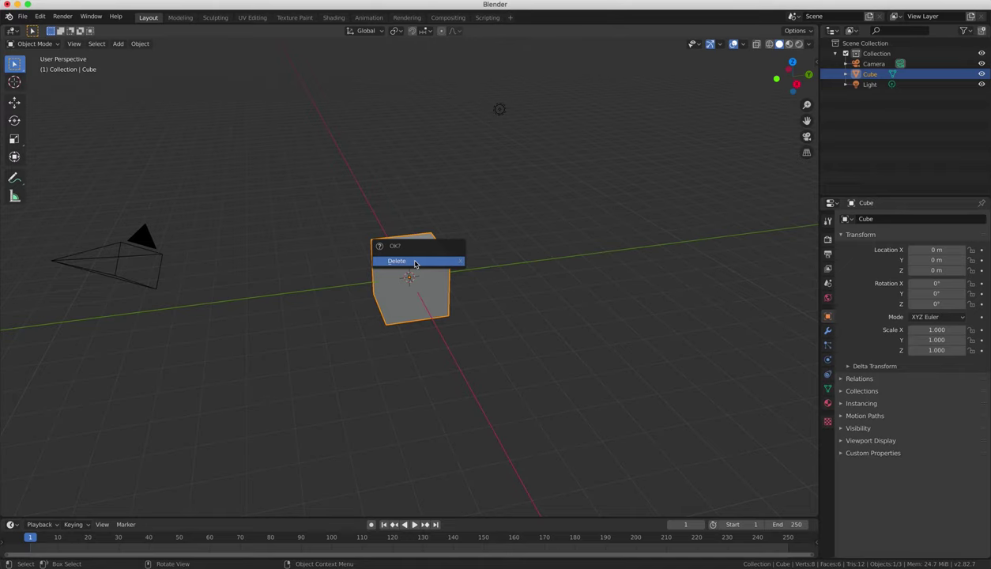
pyautogui.click(415, 262)
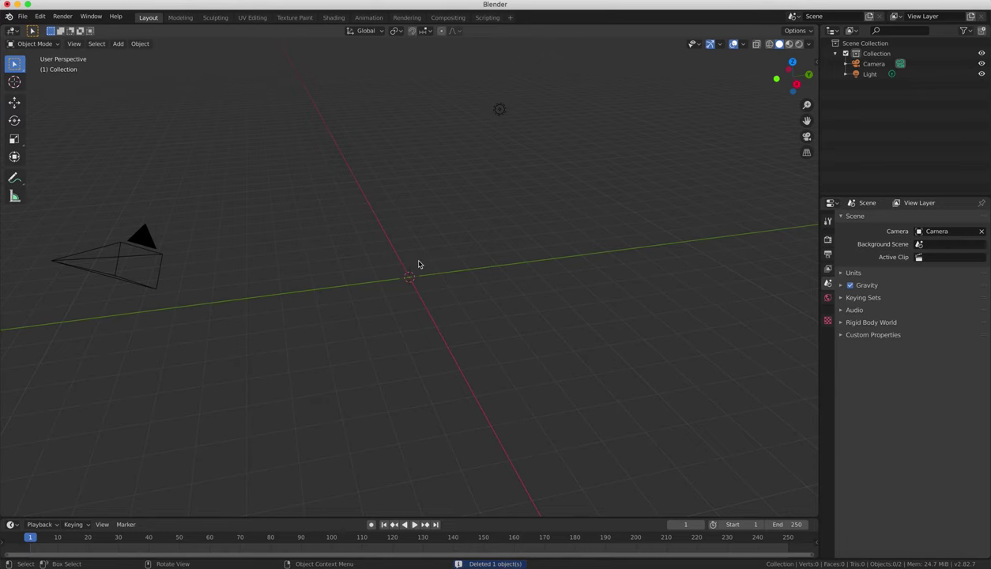
# Add a UV sphere mesh at the world origin in front orthographic view
pyautogui.press('KP_1')
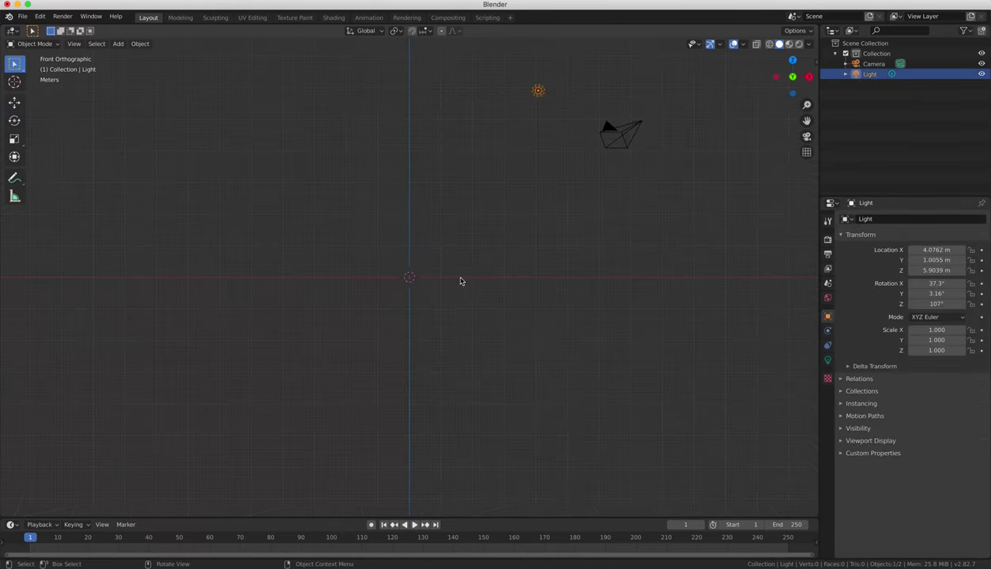
pyautogui.scroll(5, 430, 283)
pyautogui.hotkey('shift', 'c')
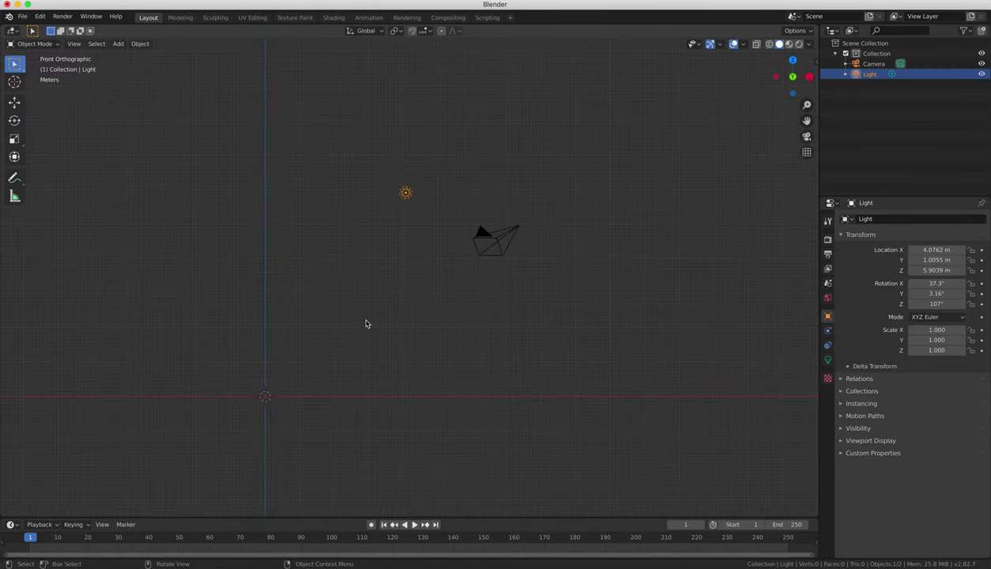
pyautogui.keyDown('shift'); pyautogui.moveTo(368, 323); pyautogui.dragTo(465, 247, button='middle'); pyautogui.keyUp('shift')
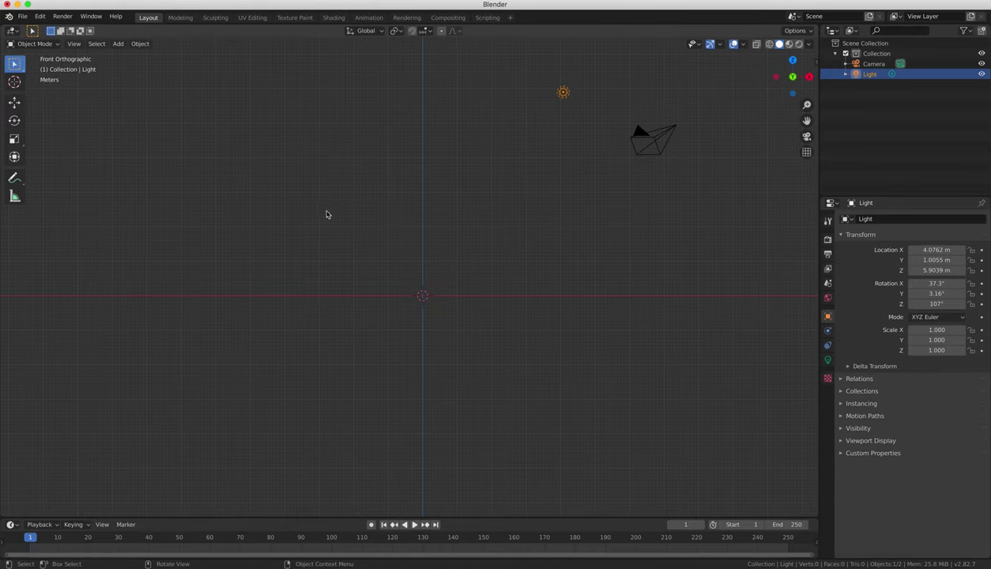
pyautogui.hotkey('shift', 'a')
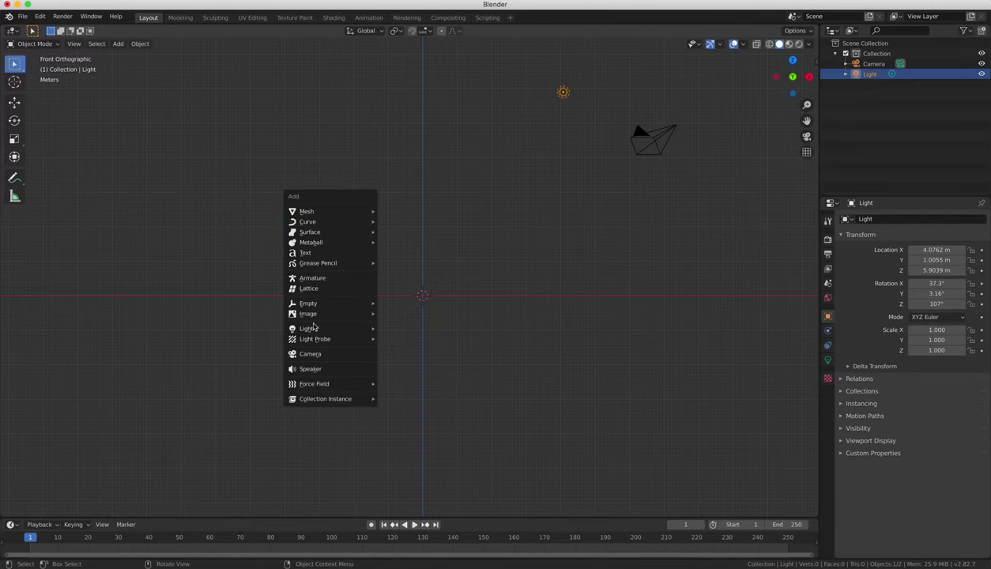
pyautogui.moveTo(311, 213)
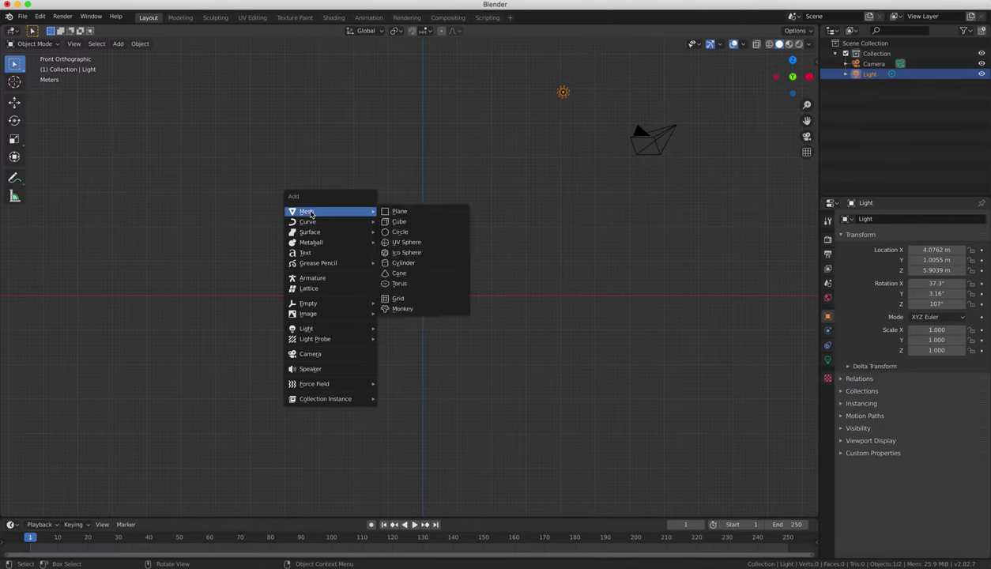
pyautogui.click(411, 242)
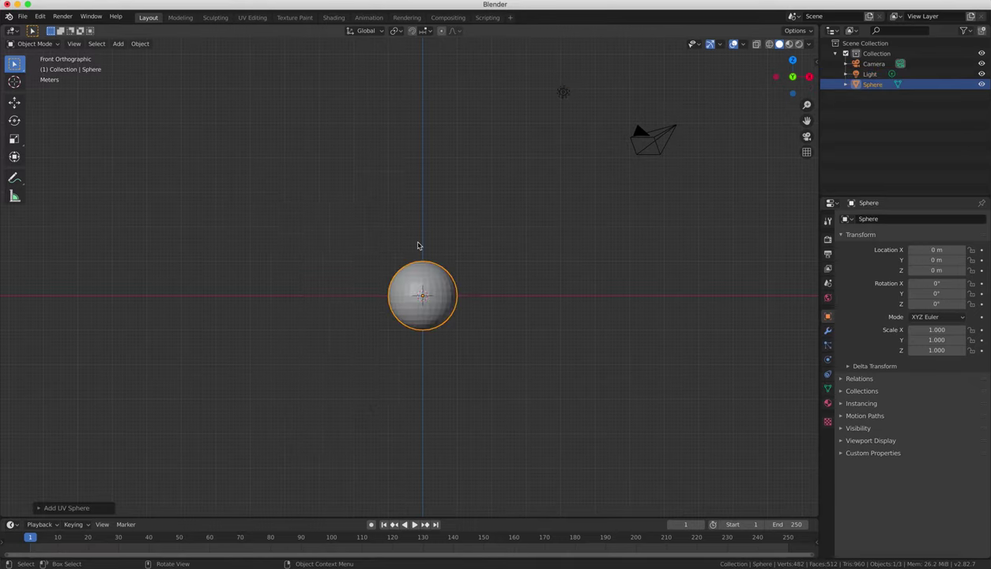
# Set the new UV sphere to 12 segments and 12 rings
pyautogui.click(42, 508)
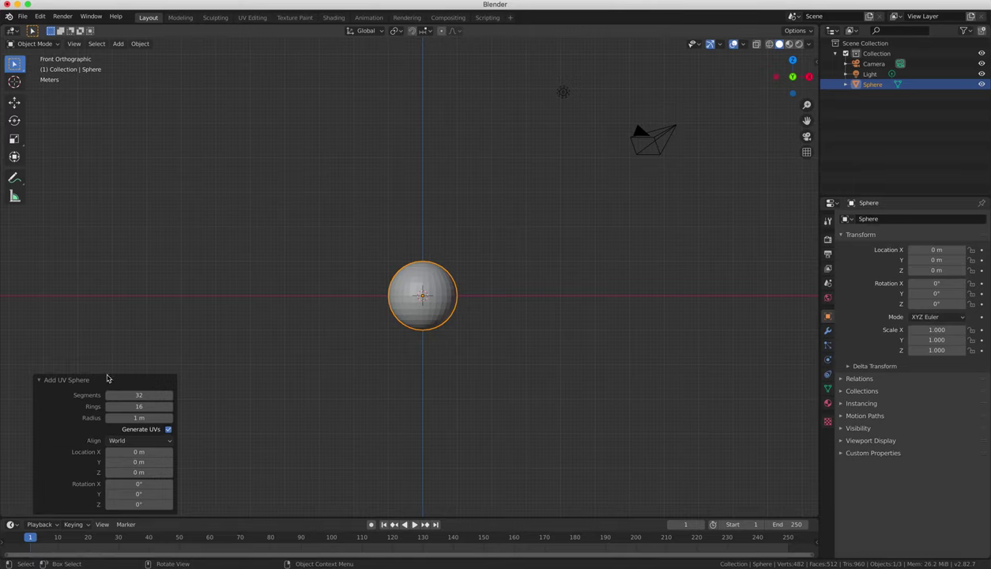
pyautogui.click(155, 395)
pyautogui.write('30')
pyautogui.press('BackSpace')
pyautogui.press('BackSpace')
pyautogui.write('12')
pyautogui.press('Return')
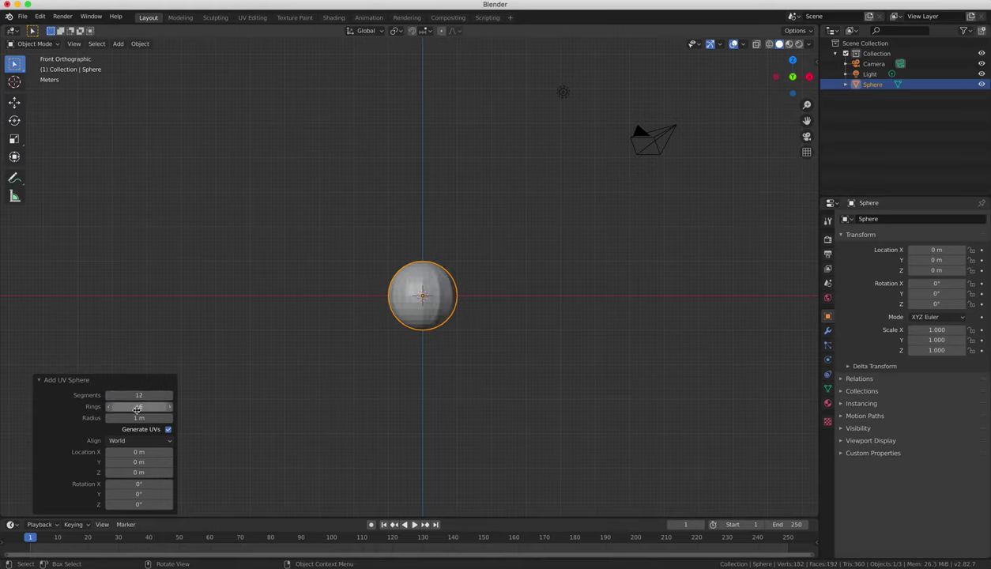
pyautogui.click(138, 406)
pyautogui.write('12')
pyautogui.press('Return')
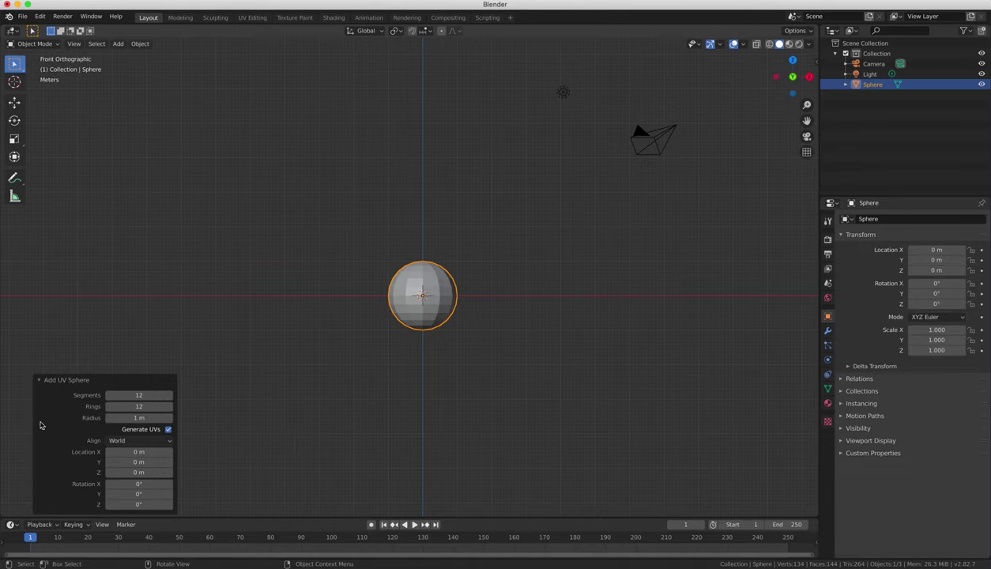
# Duplicate the sphere about 2 m above the original and scale the copy down to about 0.64
pyautogui.hotkey('shift', 'd')
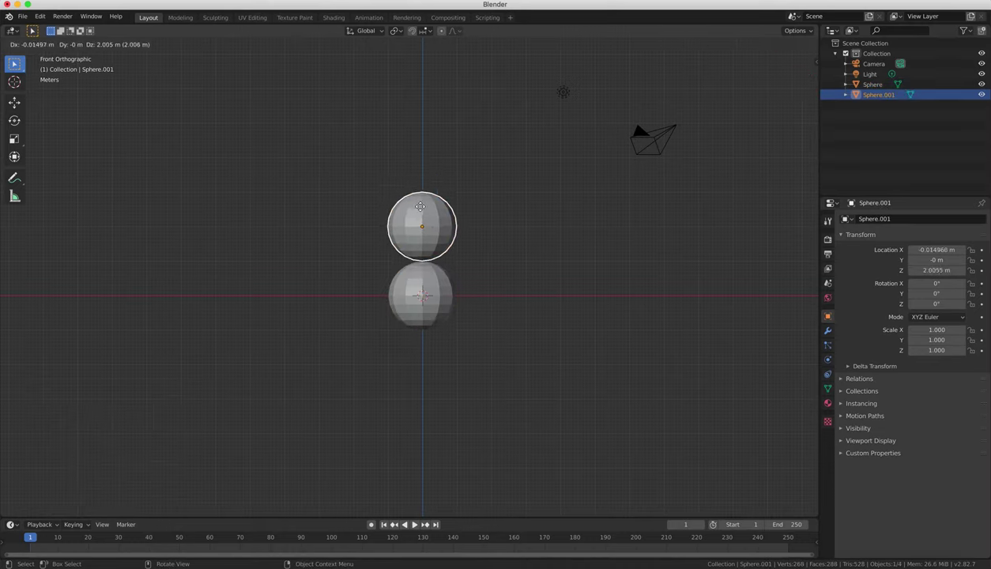
pyautogui.click(419, 206)
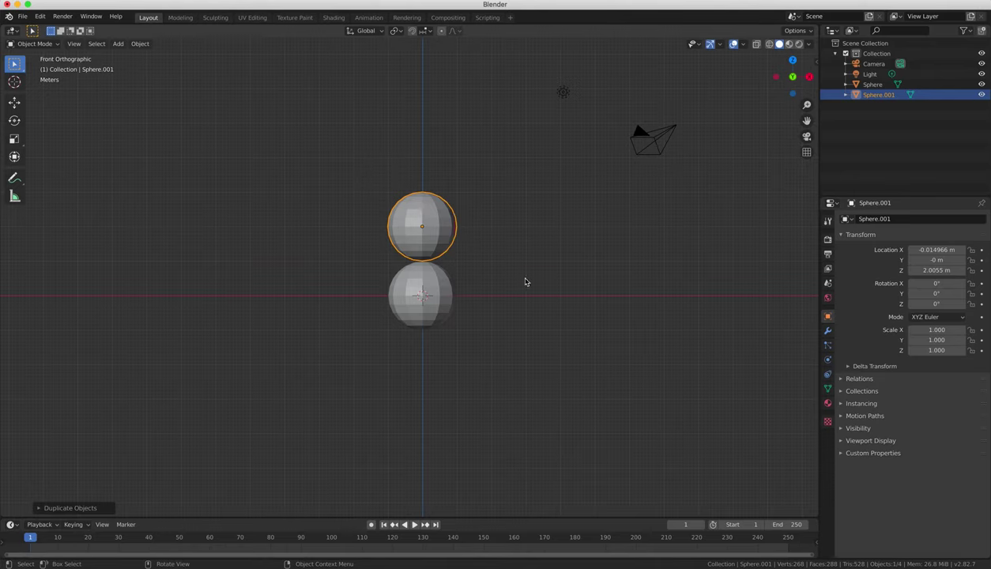
pyautogui.click(442, 292)
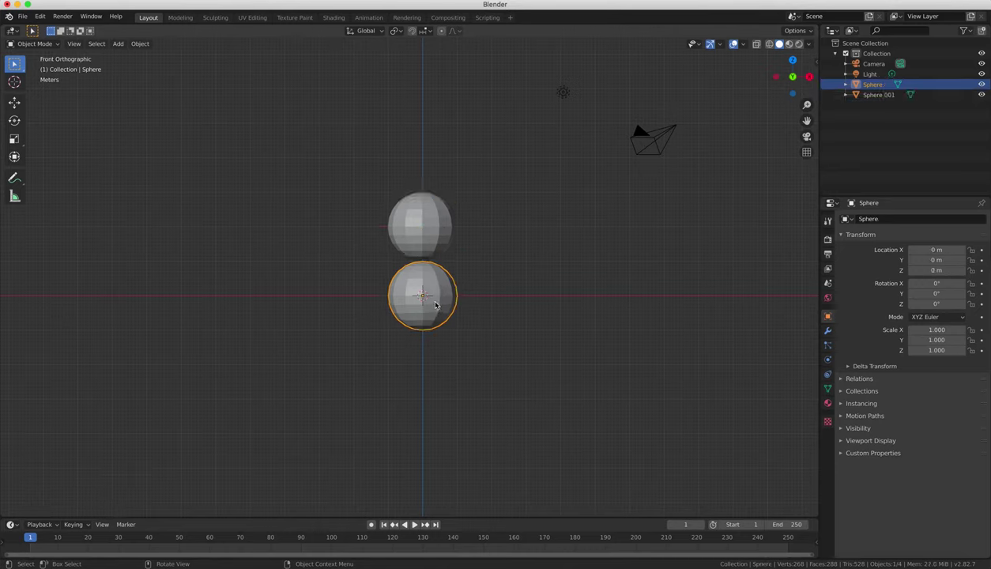
pyautogui.click(441, 222)
pyautogui.press('s')
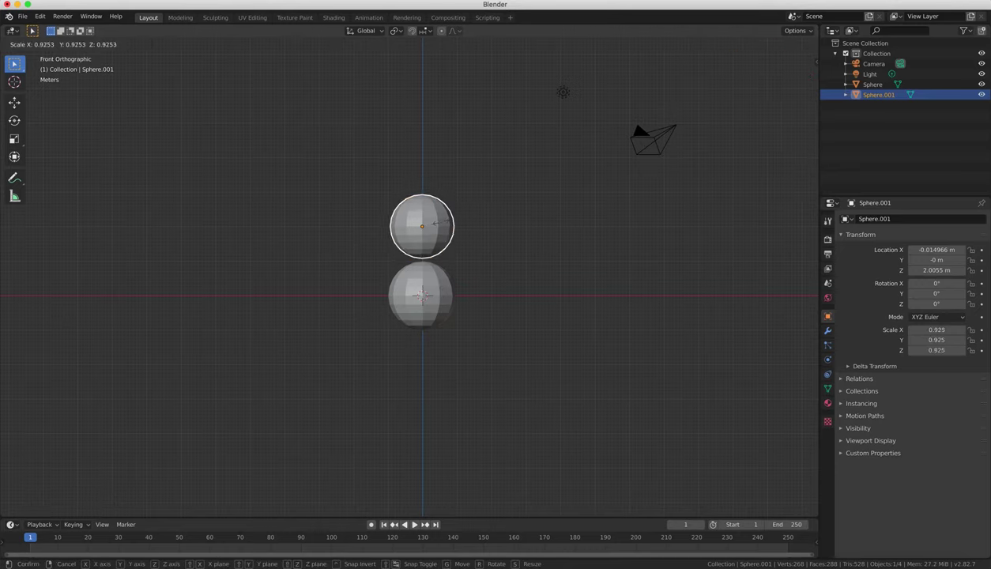
pyautogui.click(434, 222)
# Lower the smaller sphere onto the large one, centred above it at about Z 1.53 m
pyautogui.press('g')
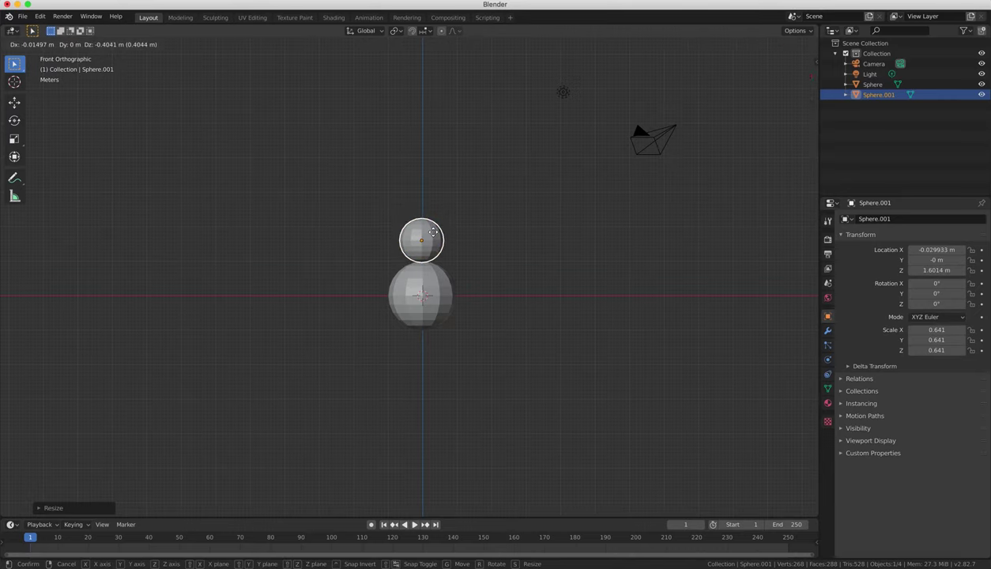
pyautogui.click(434, 231)
pyautogui.scroll(5, 506, 251)
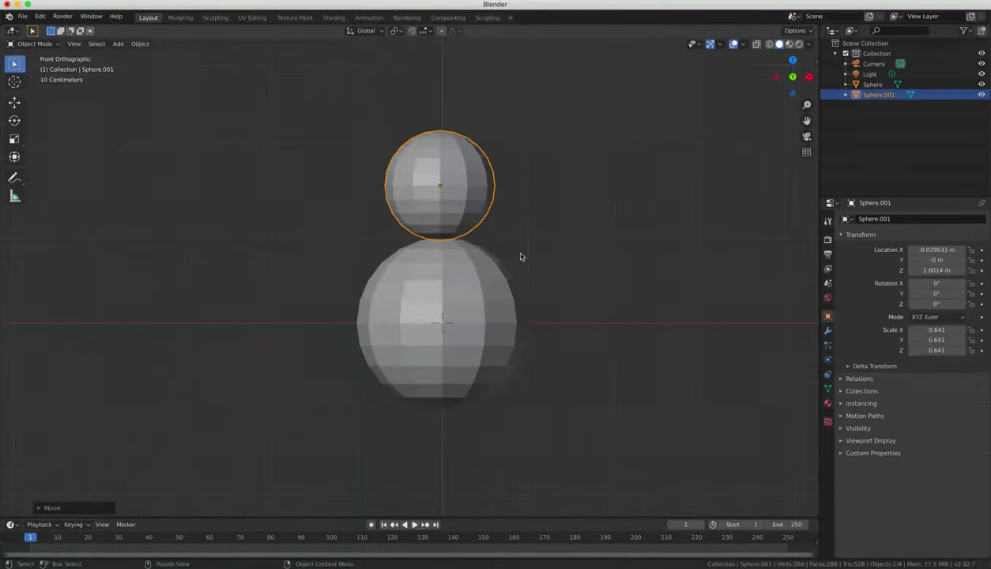
pyautogui.keyDown('shift'); pyautogui.moveTo(521, 257); pyautogui.dragTo(478, 337, button='middle'); pyautogui.keyUp('shift')
pyautogui.press('g')
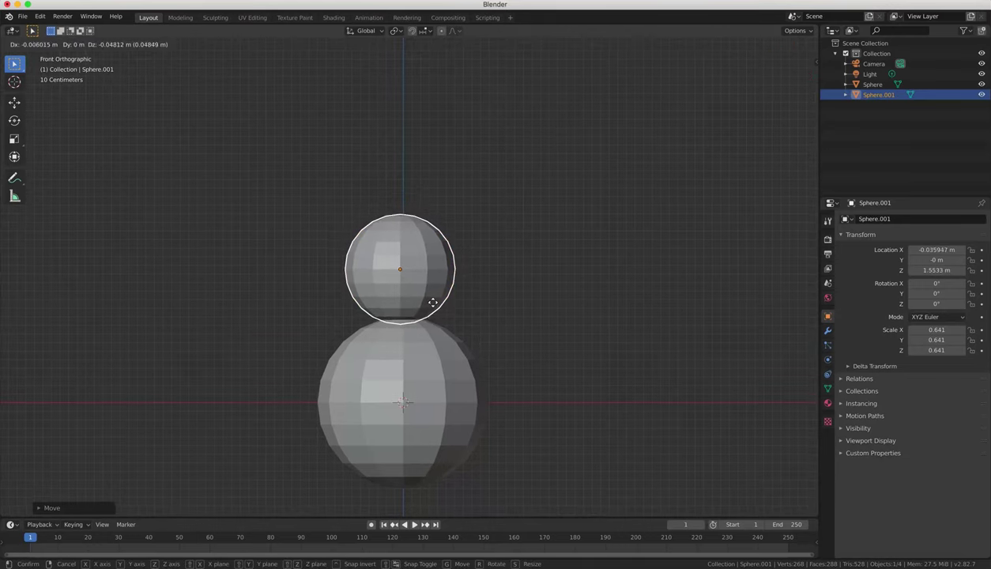
pyautogui.click(434, 303)
# Duplicate the middle sphere as the head, scaled to about 0.44 and resting on the middle sphere at about Z 2.51 m
pyautogui.hotkey('shift', 'd')
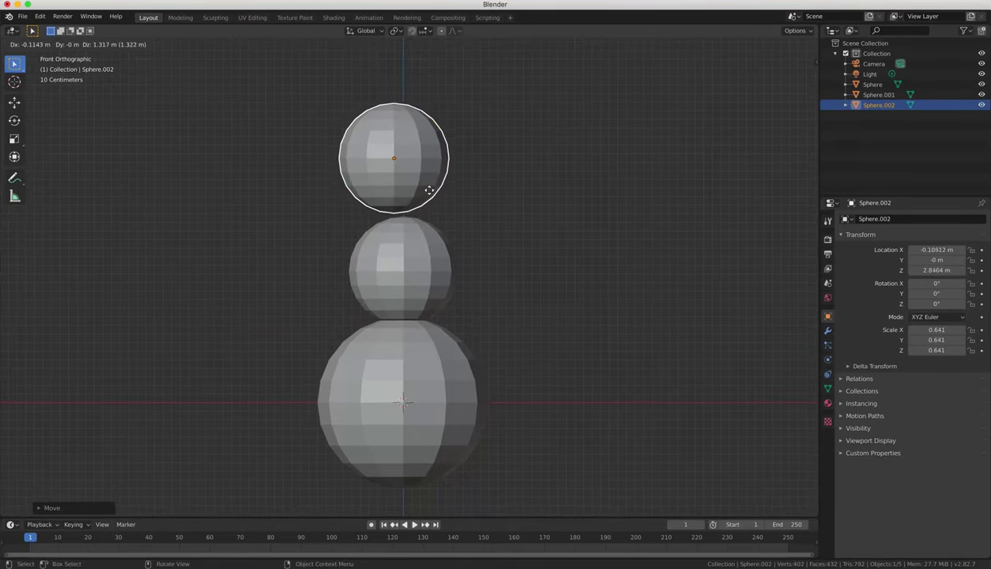
pyautogui.click(434, 202)
pyautogui.press('s')
pyautogui.click(421, 200)
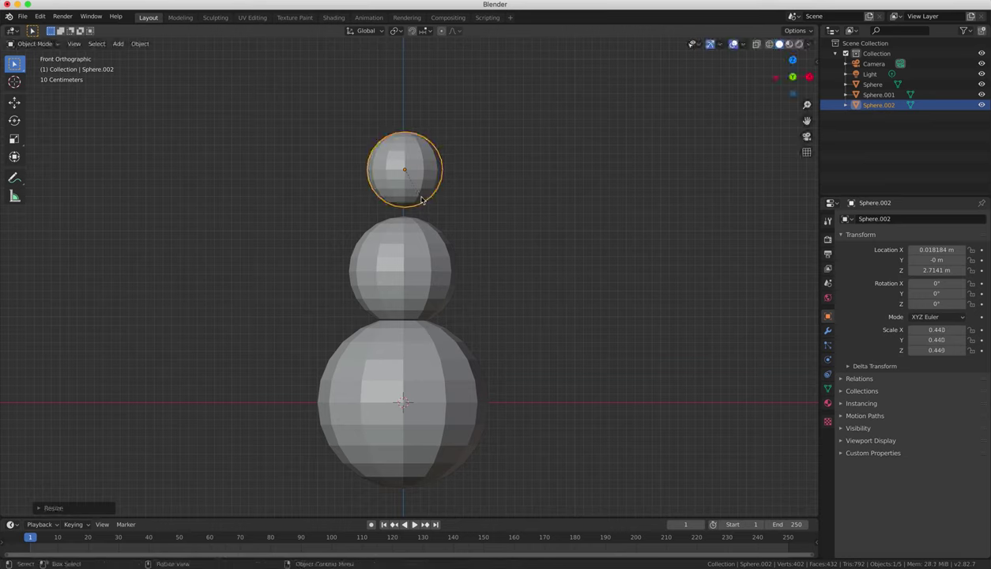
pyautogui.press('g')
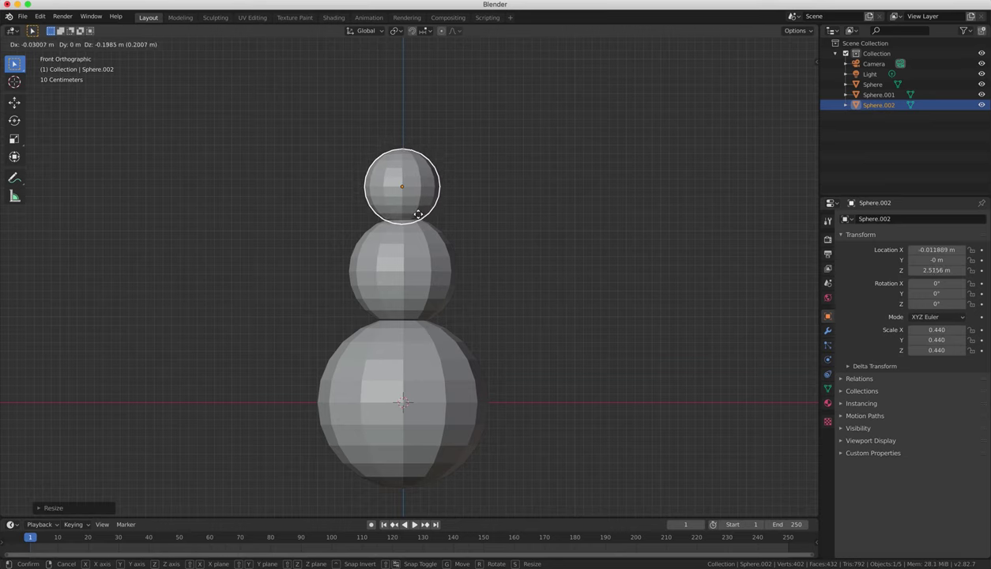
pyautogui.click(415, 214)
# Raise the large bottom sphere along the Z axis to about 0.08 m so it slightly overlaps the middle one
pyautogui.click(411, 368)
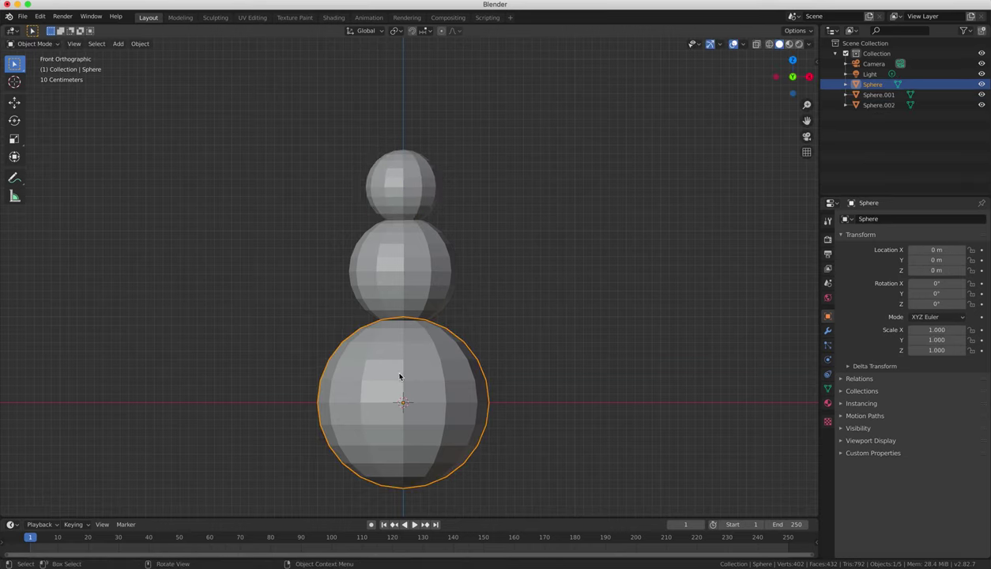
pyautogui.press('g')
pyautogui.press('z')
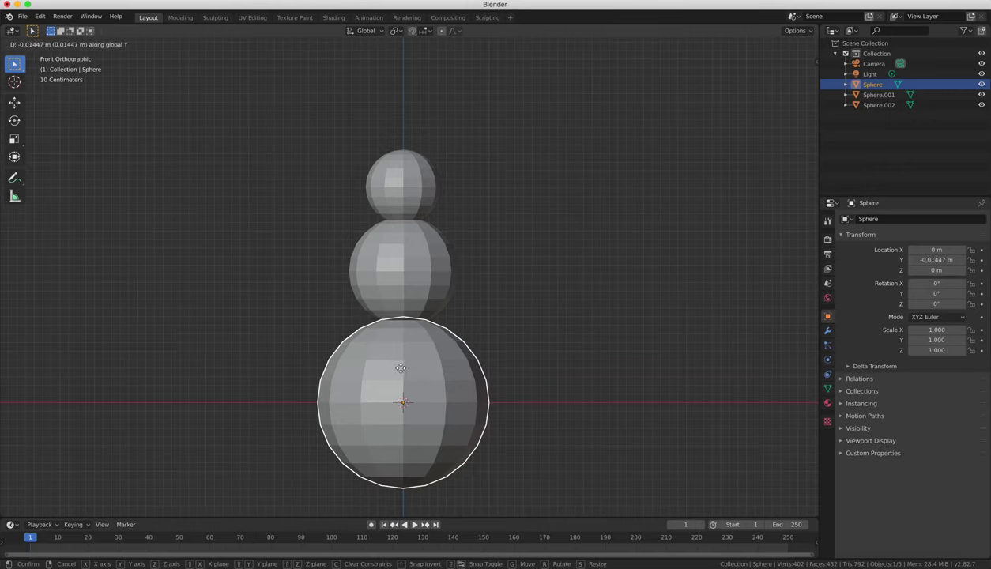
pyautogui.click(399, 366)
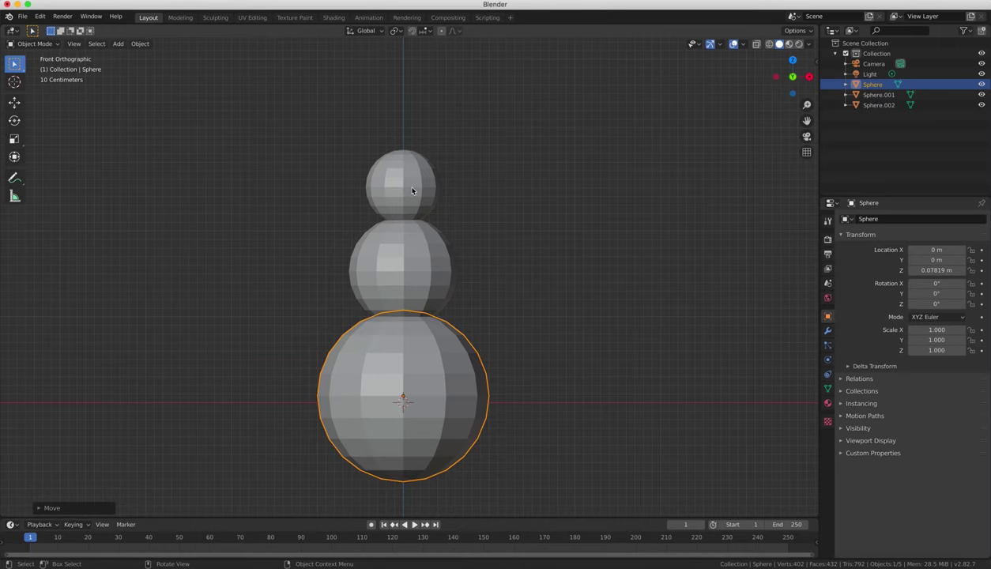
# Duplicate the head sphere beside the head and scale the copy to about 0.08 for an eye
pyautogui.click(412, 190)
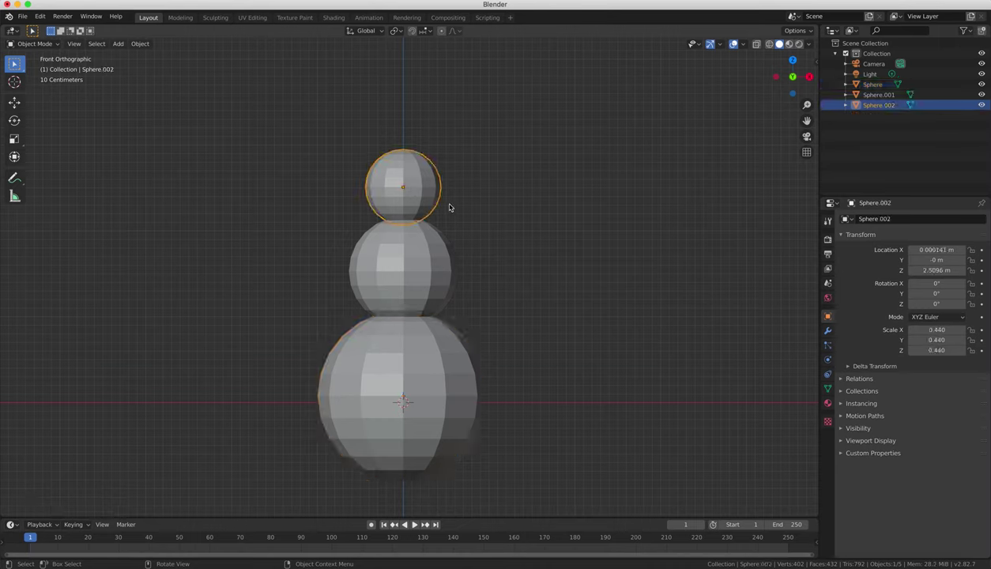
pyautogui.hotkey('shift', 'd')
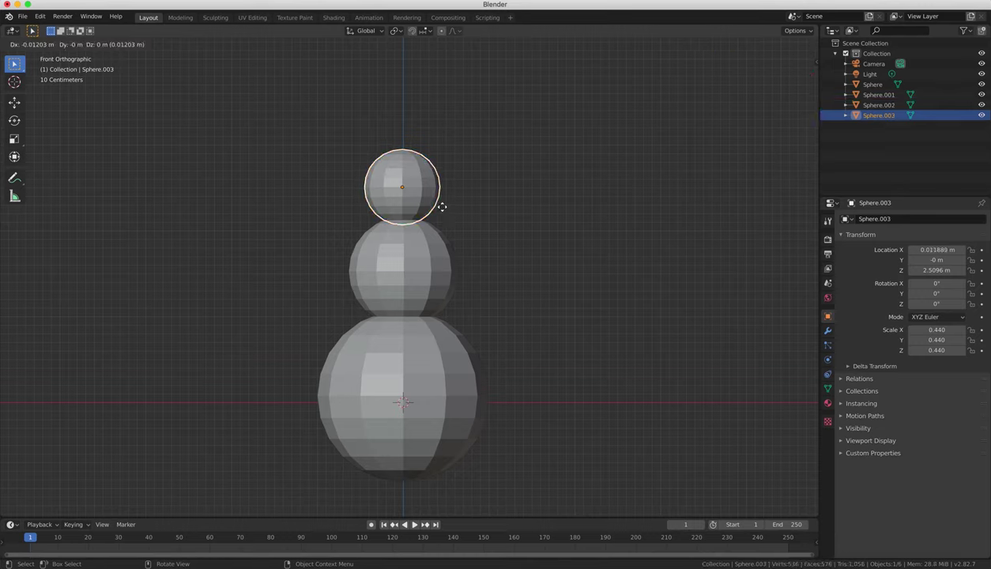
pyautogui.click(380, 198)
pyautogui.press('s')
pyautogui.click(339, 176)
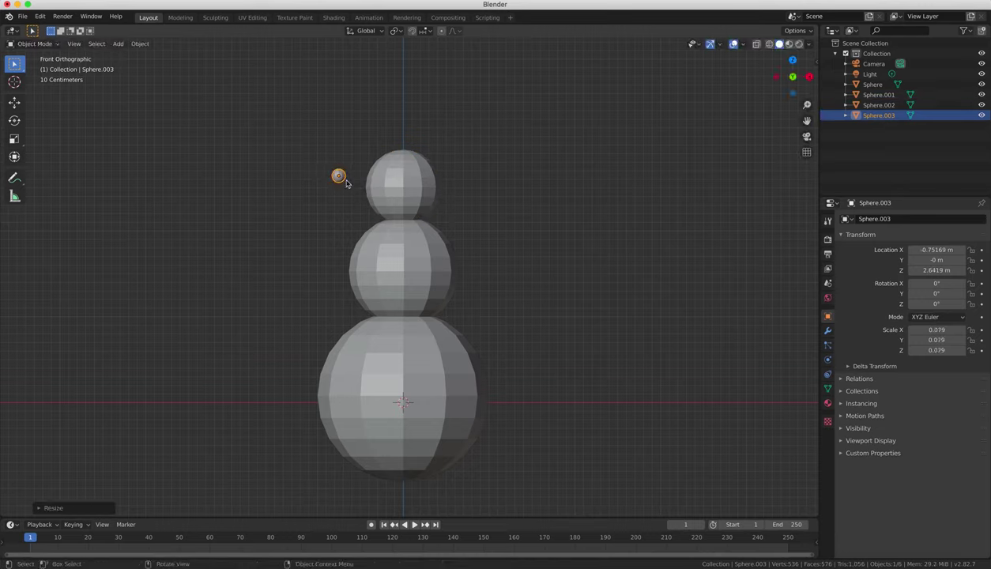
# Move the eye sphere along the X axis in front view to about -0.24 m, over the head
pyautogui.press('g')
pyautogui.press('x')
pyautogui.click(387, 177)
# Move the eye in the right side view to the face's front surface, at about Y -0.37 m and Z 2.67 m
pyautogui.press('KP_3')
pyautogui.press('g')
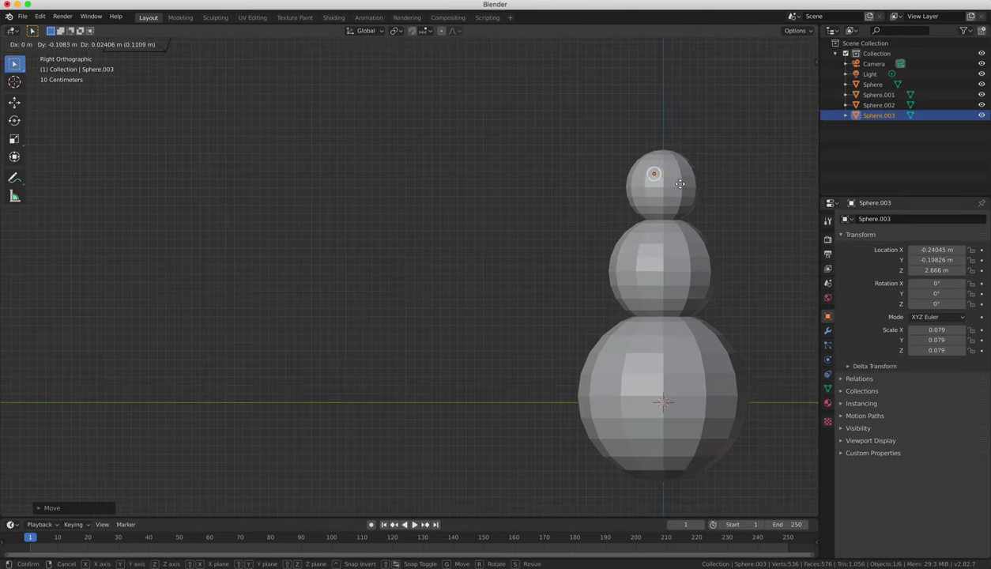
pyautogui.click(631, 183)
pyautogui.moveTo(632, 188); pyautogui.dragTo(517, 177, button='middle')
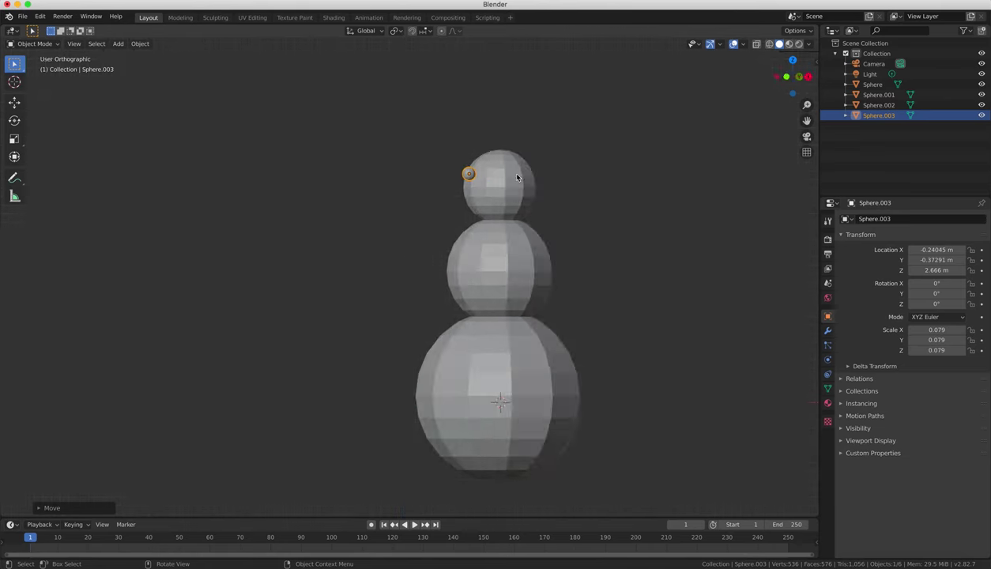
pyautogui.press('KP_3')
pyautogui.keyDown('shift'); pyautogui.moveTo(713, 224); pyautogui.dragTo(489, 199, button='middle'); pyautogui.keyUp('shift')
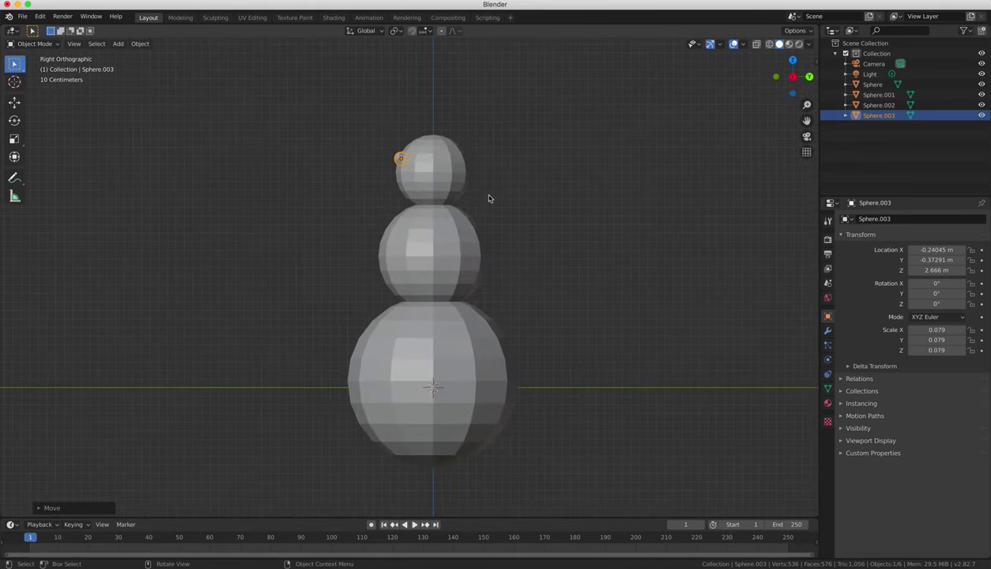
pyautogui.press('KP_1')
pyautogui.press('KP_3')
pyautogui.press('KP_1')
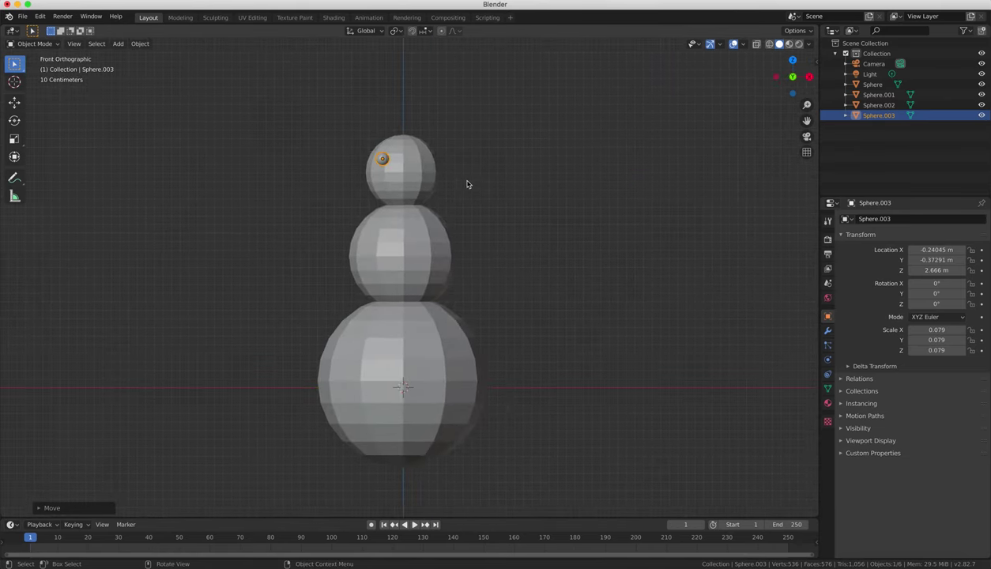
# Move the eye in top view closer to the head's centre, at about X -0.20 m and Y -0.34 m
pyautogui.press('KP_7')
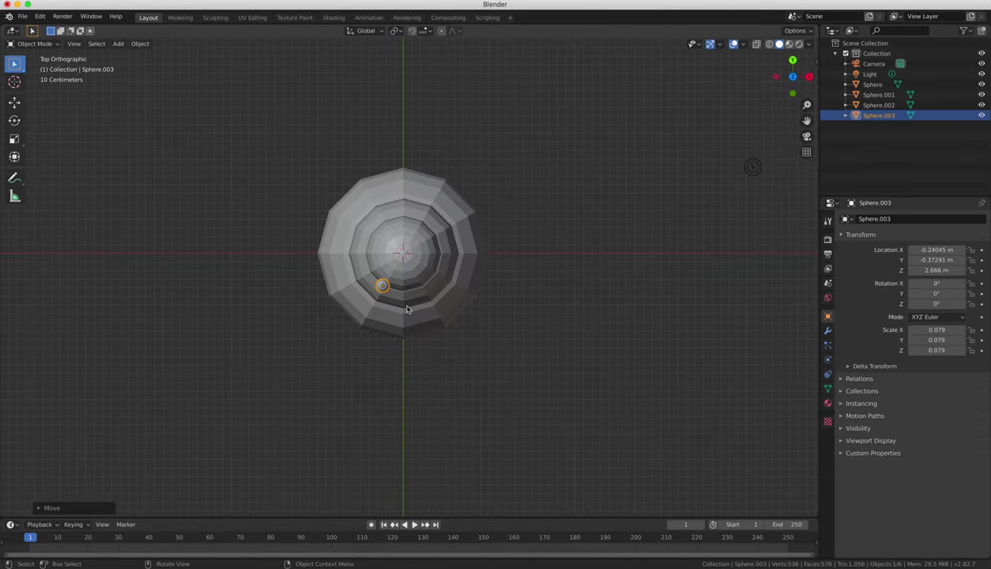
pyautogui.press('g')
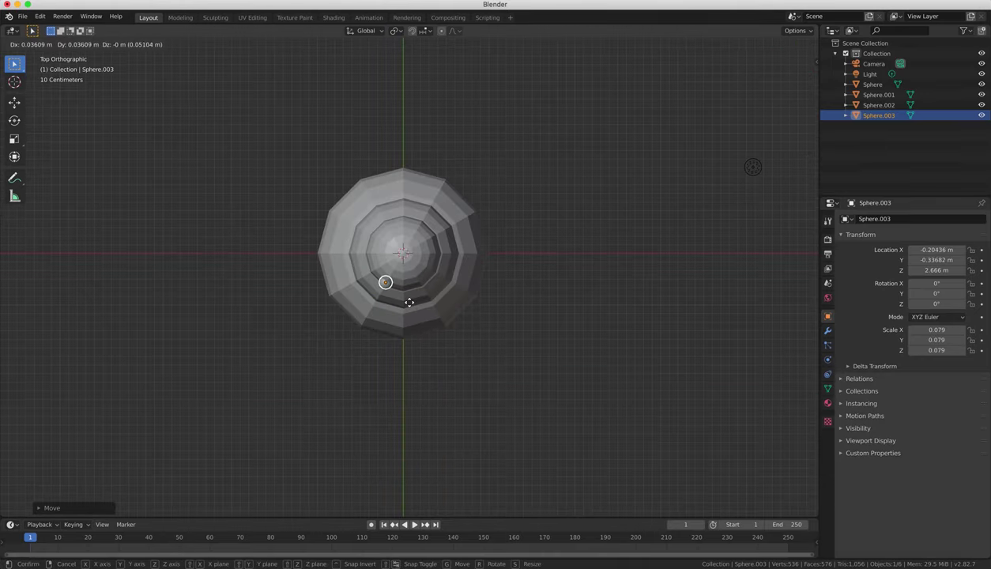
pyautogui.click(410, 299)
# Duplicate the eye along the X axis in front view and place the second eye at about X 0.13 m
pyautogui.press('KP_1')
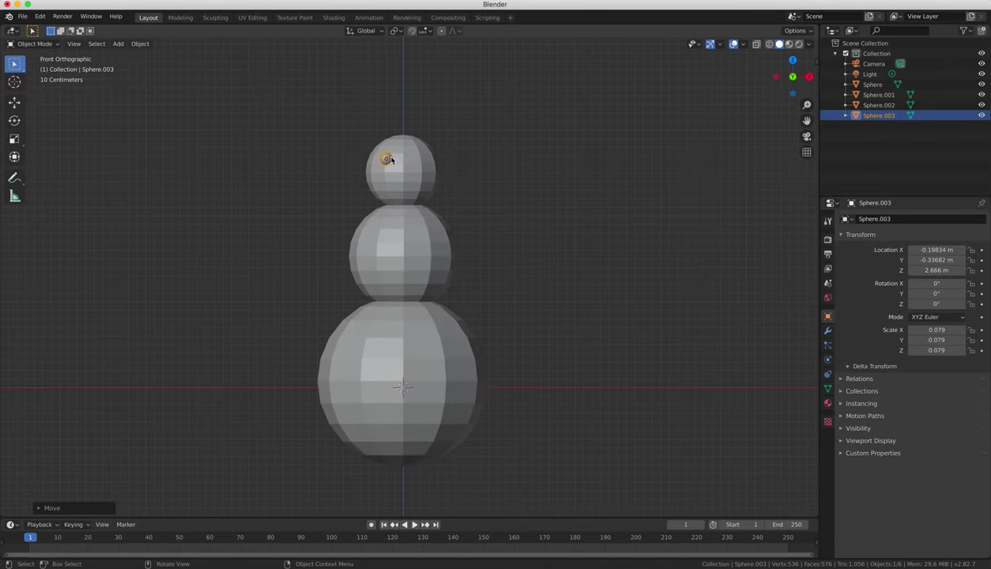
pyautogui.hotkey('shift', 'd')
pyautogui.press('x')
pyautogui.click(421, 161)
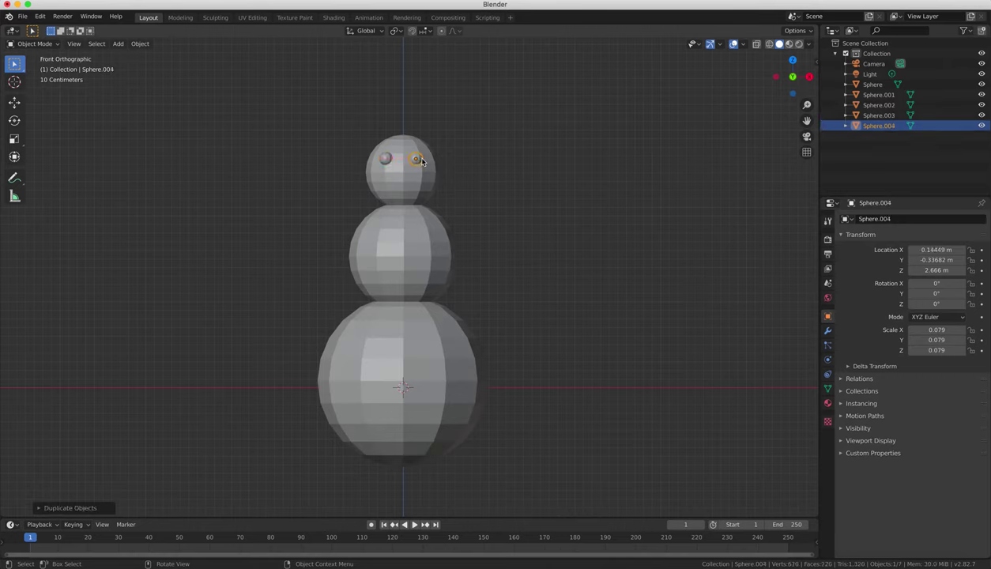
pyautogui.press('g')
pyautogui.press('x')
pyautogui.click(413, 160)
# Add an ico sphere, move it beside the head and scale it down to about 0.087 for the mouth
pyautogui.hotkey('shift', 'a')
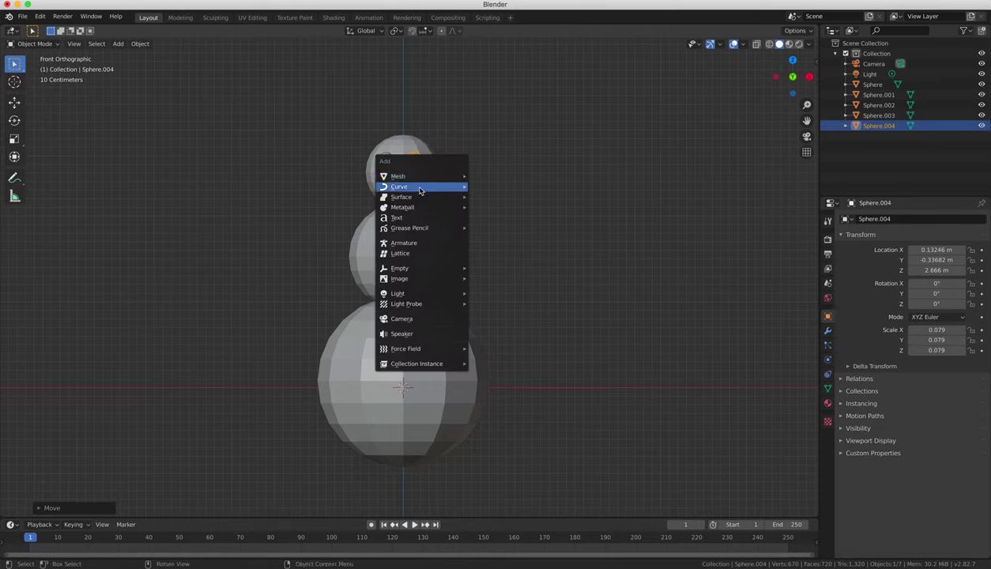
pyautogui.moveTo(422, 186)
pyautogui.moveTo(447, 174)
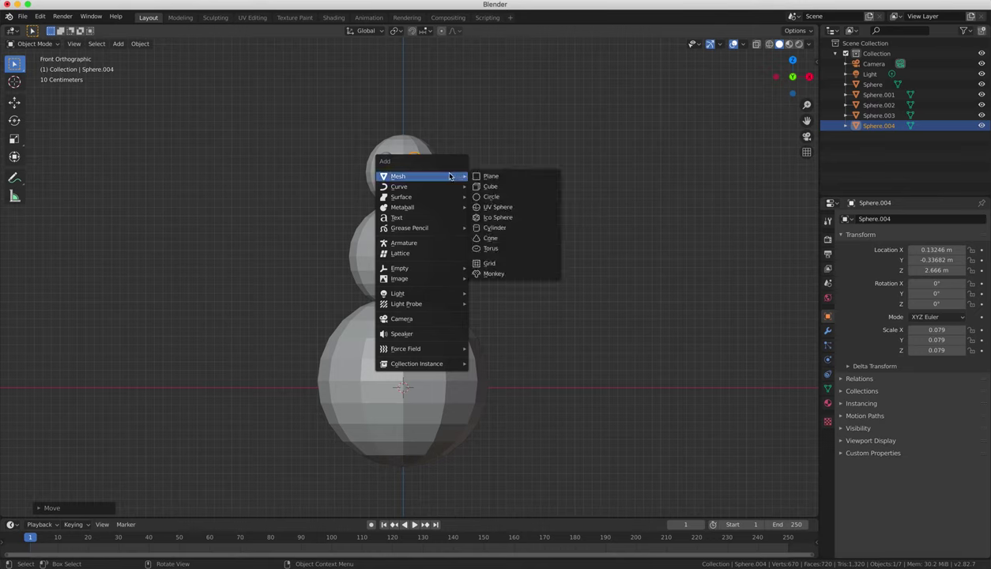
pyautogui.click(488, 217)
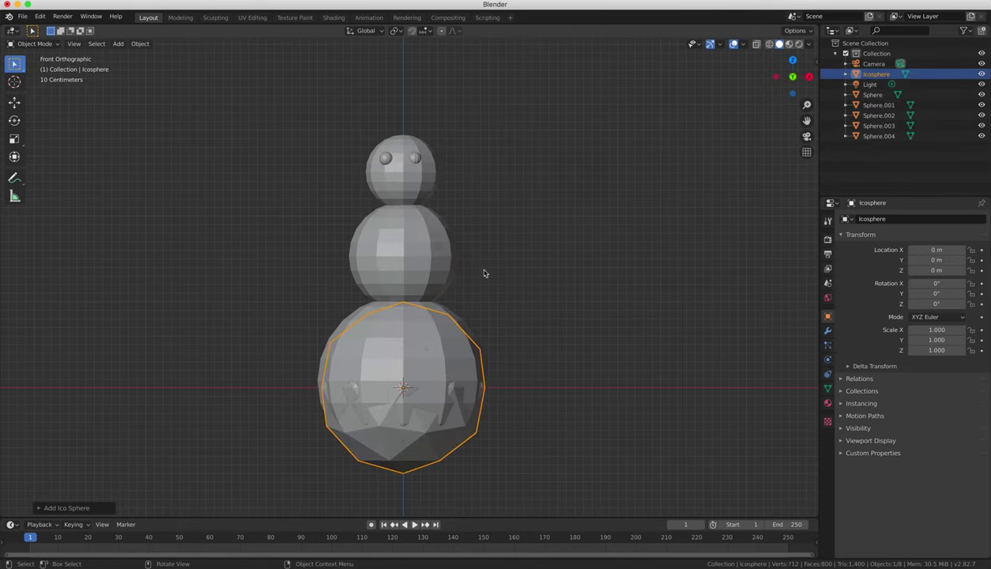
pyautogui.press('g')
pyautogui.click(326, 223)
pyautogui.press('s')
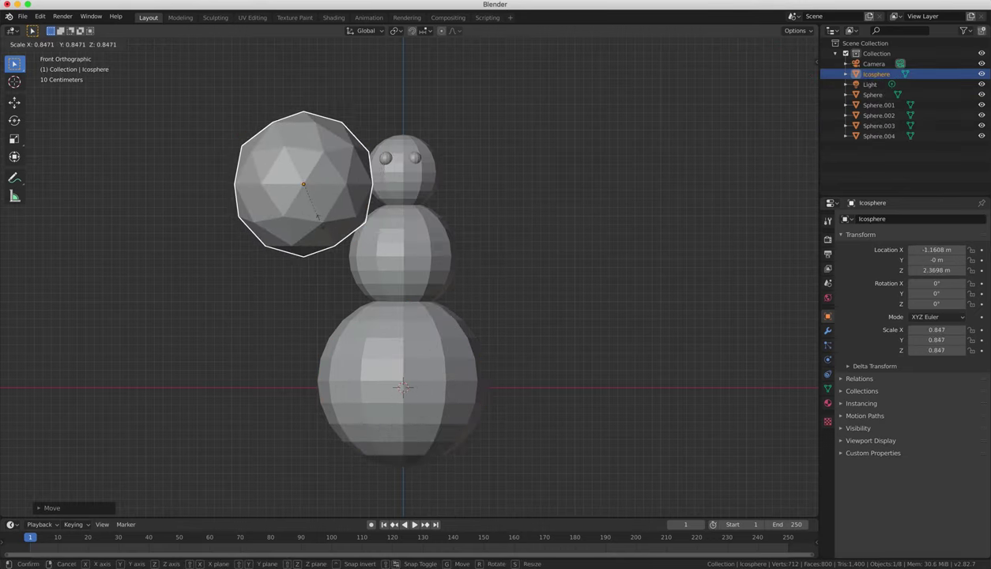
pyautogui.click(304, 190)
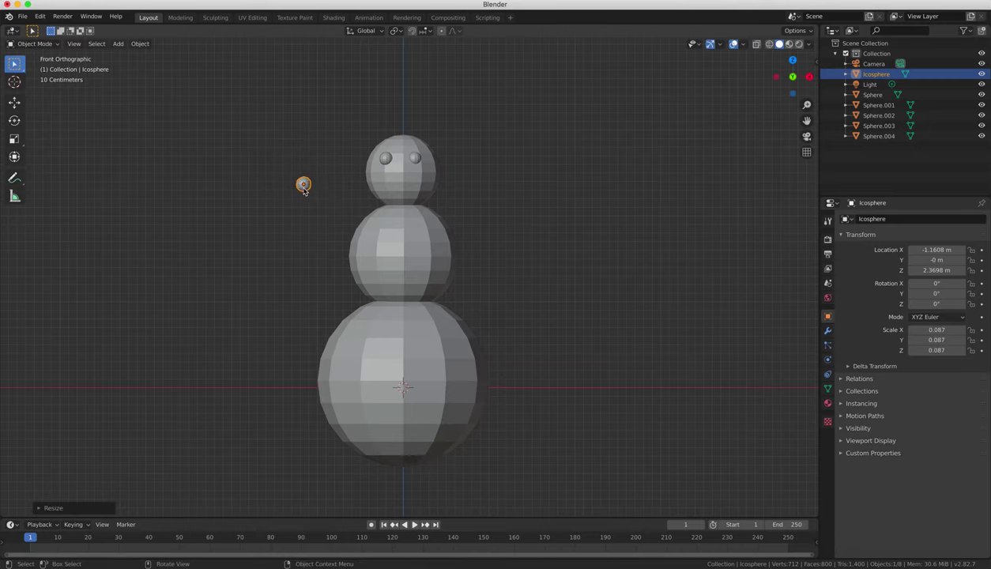
# Move the small ico sphere onto the lower face at about X -0.27 m, Z 2.40 m, and forward along Y to about -0.45 m
pyautogui.press('g')
pyautogui.click(393, 186)
pyautogui.scroll(4, 402, 192)
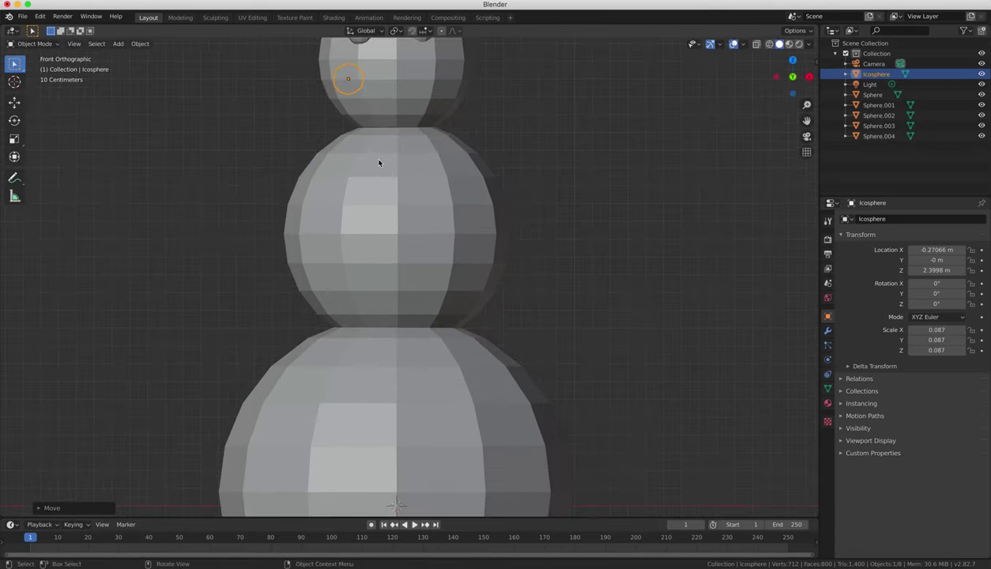
pyautogui.press('KP_3')
pyautogui.press('g')
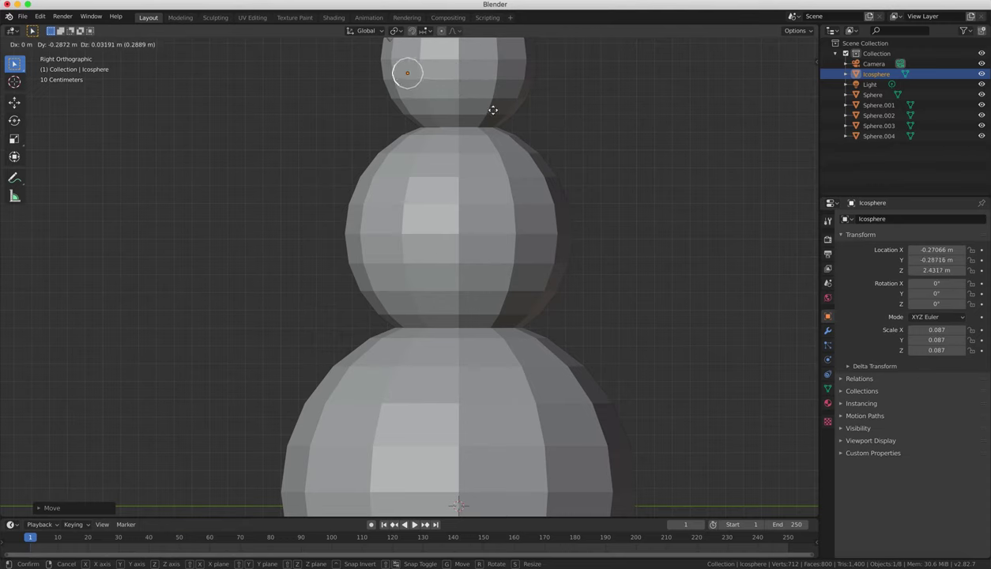
pyautogui.press('y')
pyautogui.click(435, 115)
# Reposition the mouth sphere against the face surface at about X -0.24 m, Y -0.37 m and Z 2.37 m
pyautogui.press('KP_1')
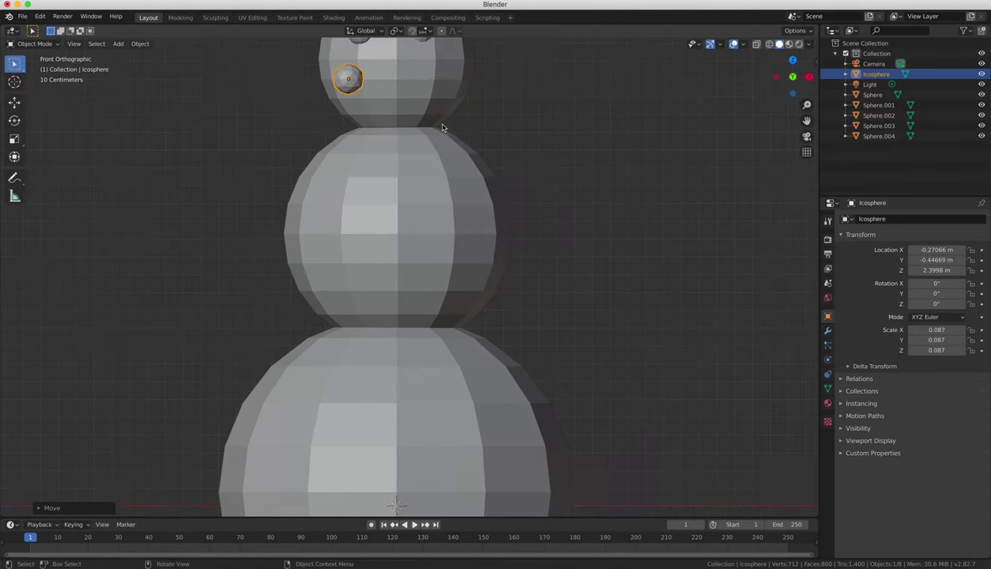
pyautogui.press('g')
pyautogui.click(385, 100)
pyautogui.press('KP_3')
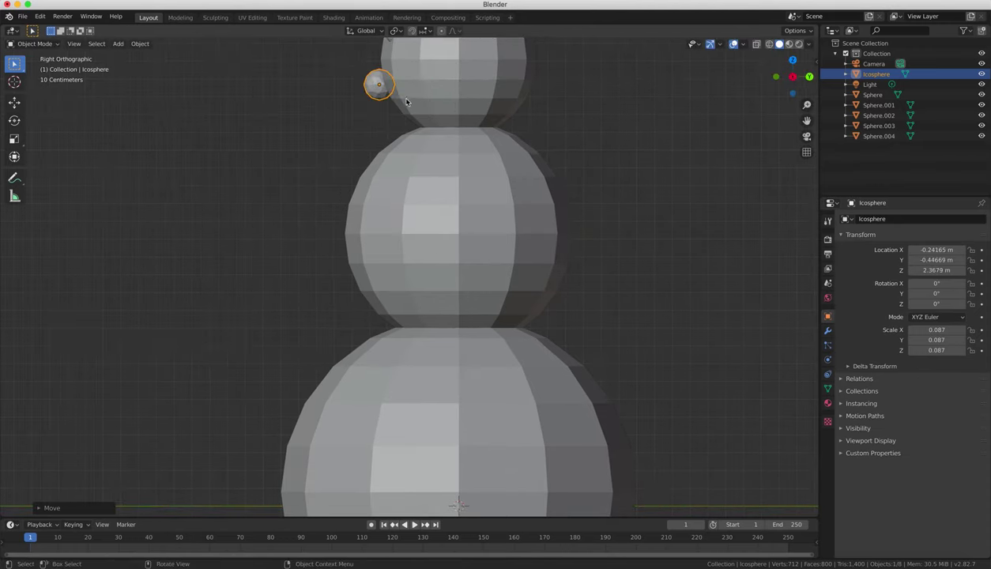
pyautogui.press('g')
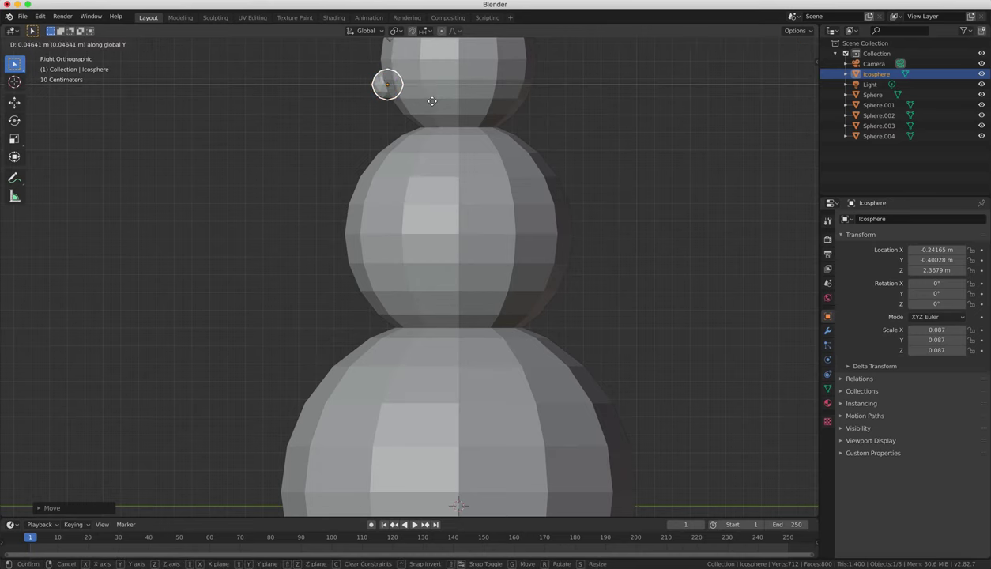
pyautogui.click(426, 96)
# Shrink the mouth sphere to about 0.059 and duplicate it four times in front view along a curved smile
pyautogui.press('KP_1')
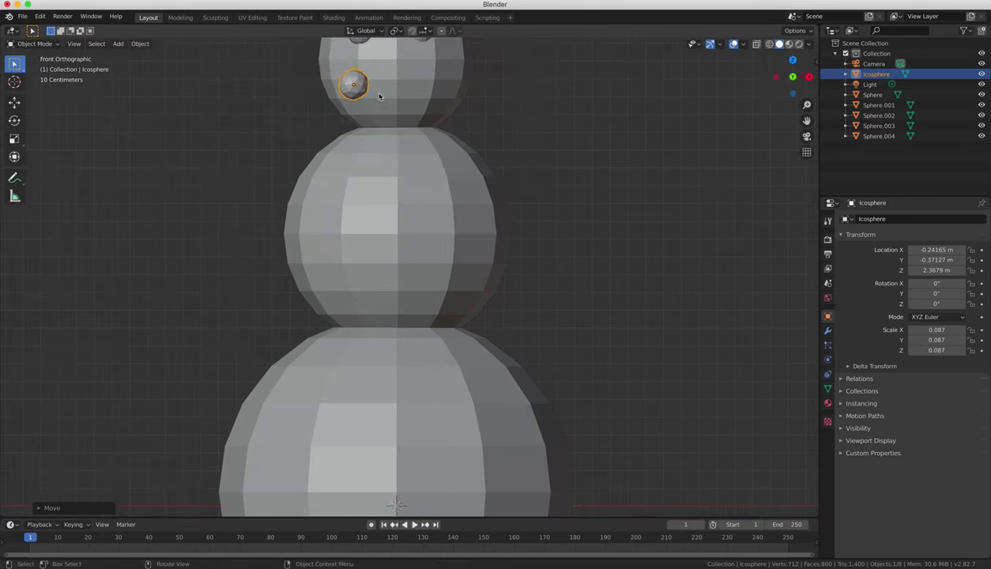
pyautogui.hotkey('shift', 'd')
pyautogui.click(380, 98)
pyautogui.hotkey('shift', 'd')
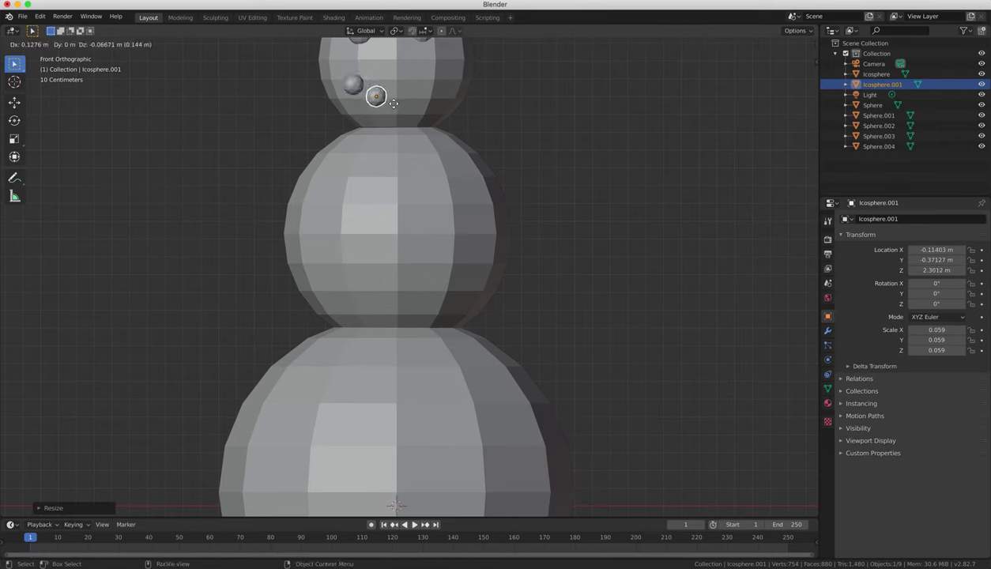
pyautogui.click(440, 97)
pyautogui.hotkey('shift', 'd')
pyautogui.click(454, 79)
# Duplicate a mouth sphere onto the middle body's upper centre as a button and move it along Y to the front surface
pyautogui.hotkey('shift', 'd')
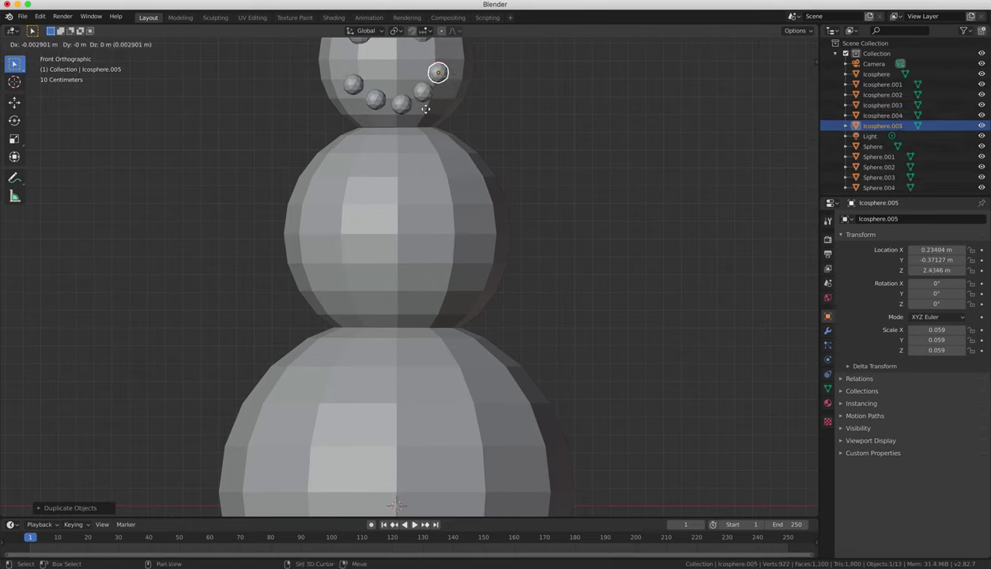
pyautogui.click(393, 168)
pyautogui.press('KP_3')
pyautogui.press('g')
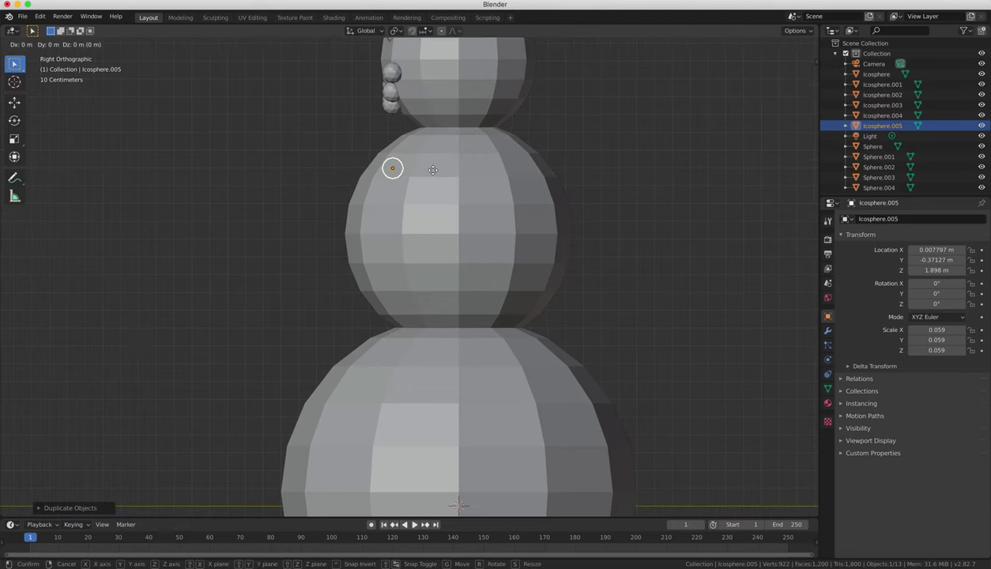
pyautogui.press('y')
pyautogui.click(409, 168)
# Duplicate the button twice down the middle body's front surface in side view, at about Z 1.58 m and 1.23 m
pyautogui.hotkey('shift', 'd')
pyautogui.click(395, 212)
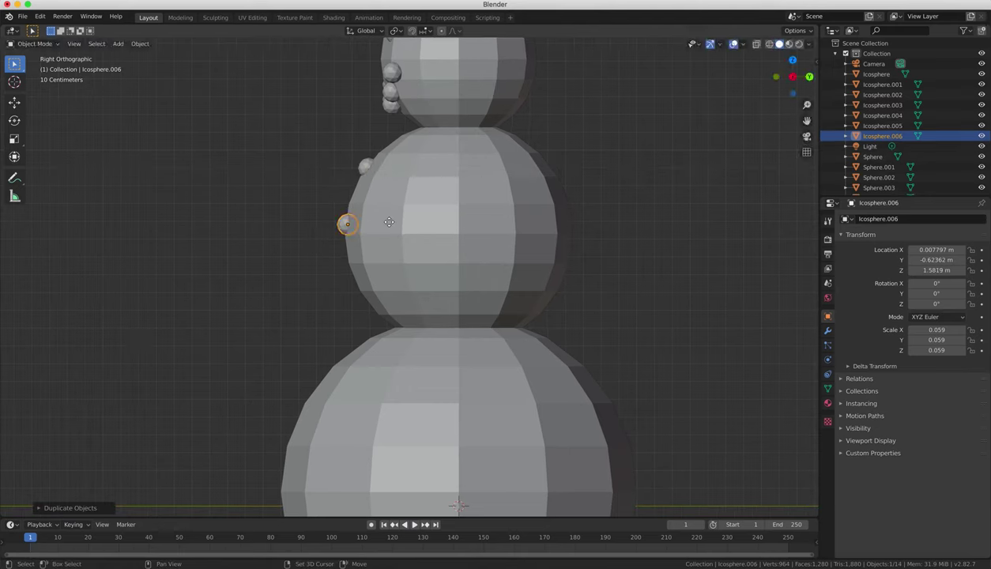
pyautogui.hotkey('shift', 'd')
pyautogui.click(395, 279)
pyautogui.moveTo(395, 278); pyautogui.dragTo(432, 250, button='middle')
# Move both eyes slightly inward along the X axis in front view, with the right-hand one at about X 0.11 m
pyautogui.press('KP_1')
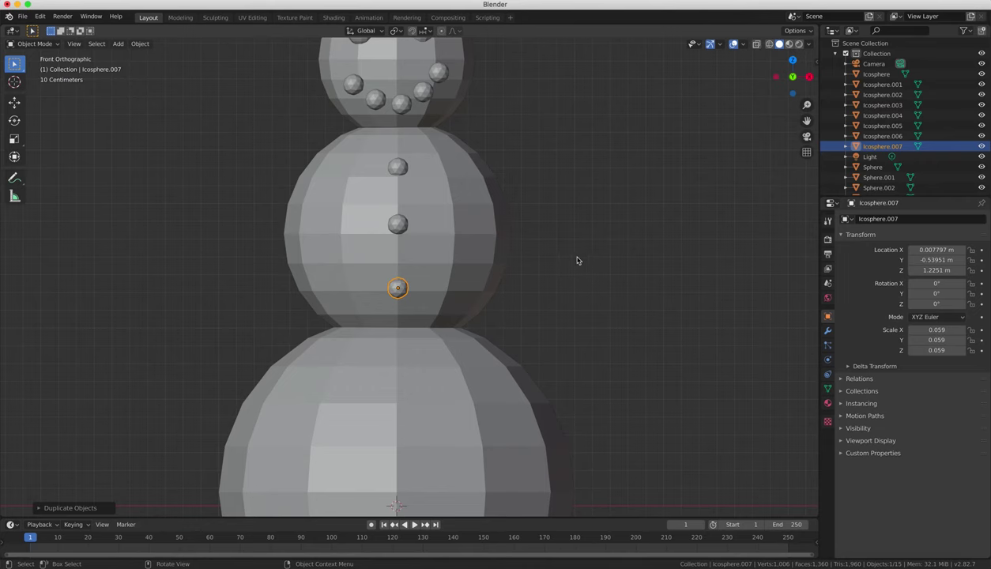
pyautogui.scroll(-4, 609, 253)
pyautogui.scroll(2, 589, 242)
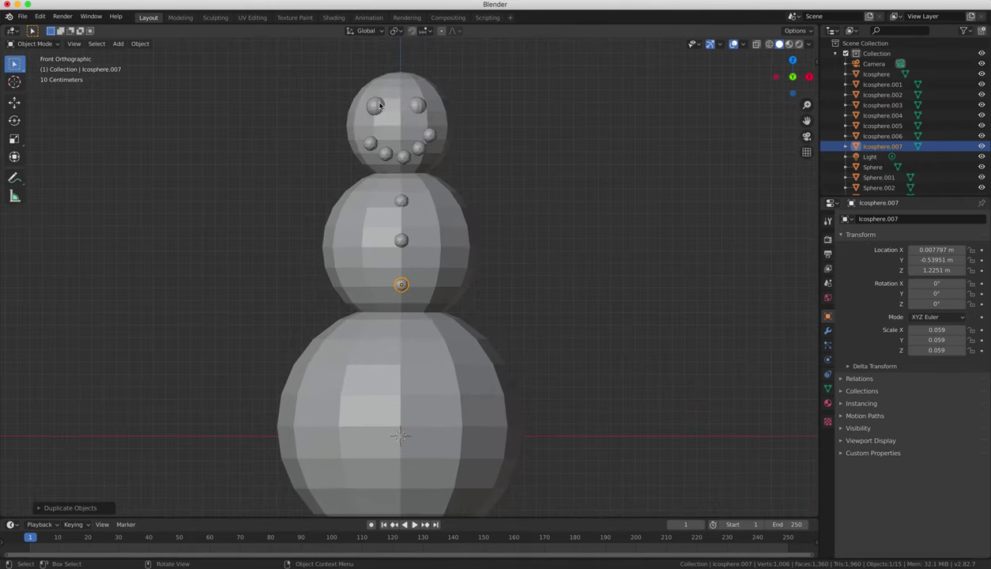
pyautogui.click(377, 106)
pyautogui.press('g')
pyautogui.press('x')
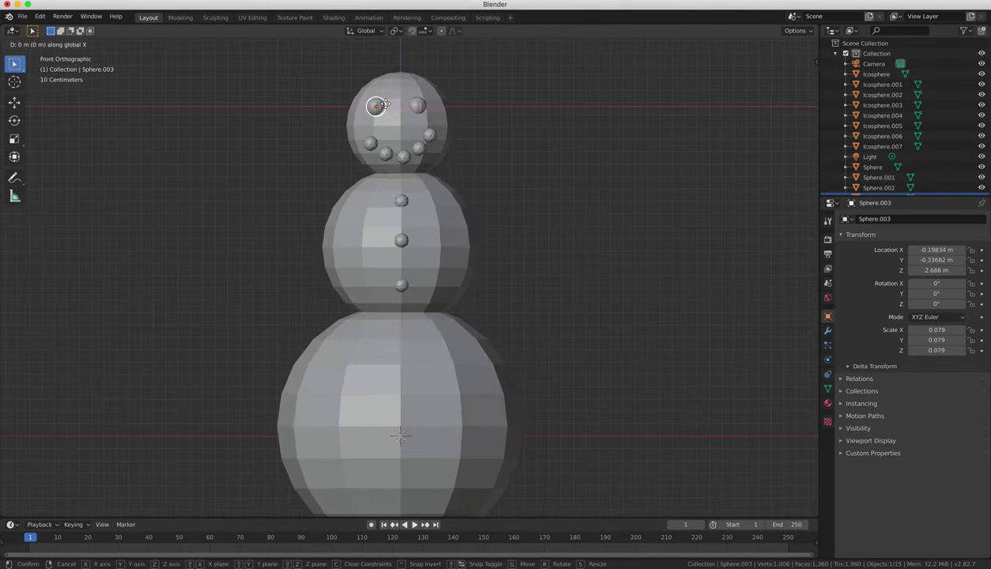
pyautogui.click(383, 108)
pyautogui.hotkey('shift', 'd')
pyautogui.press('x')
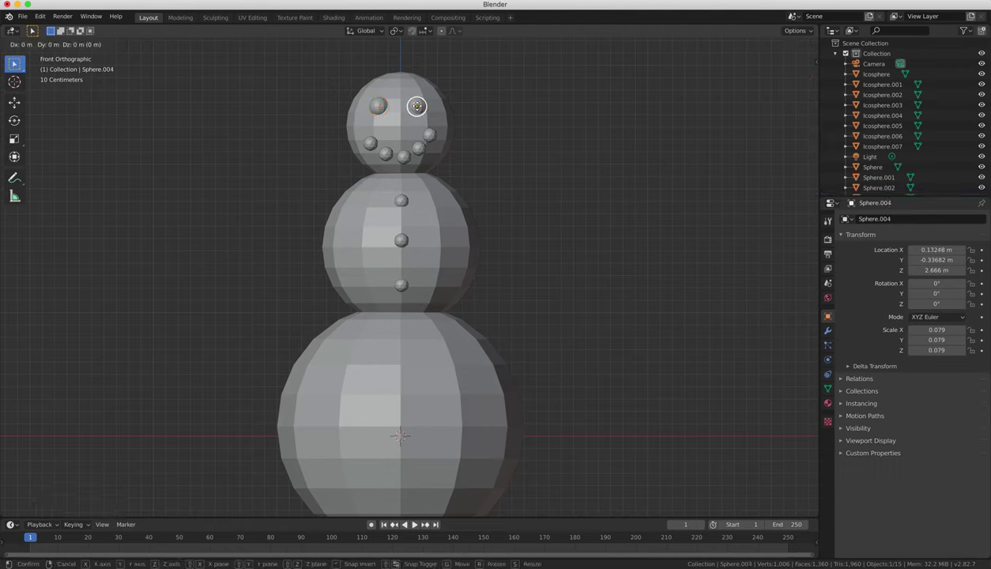
pyautogui.click(418, 109)
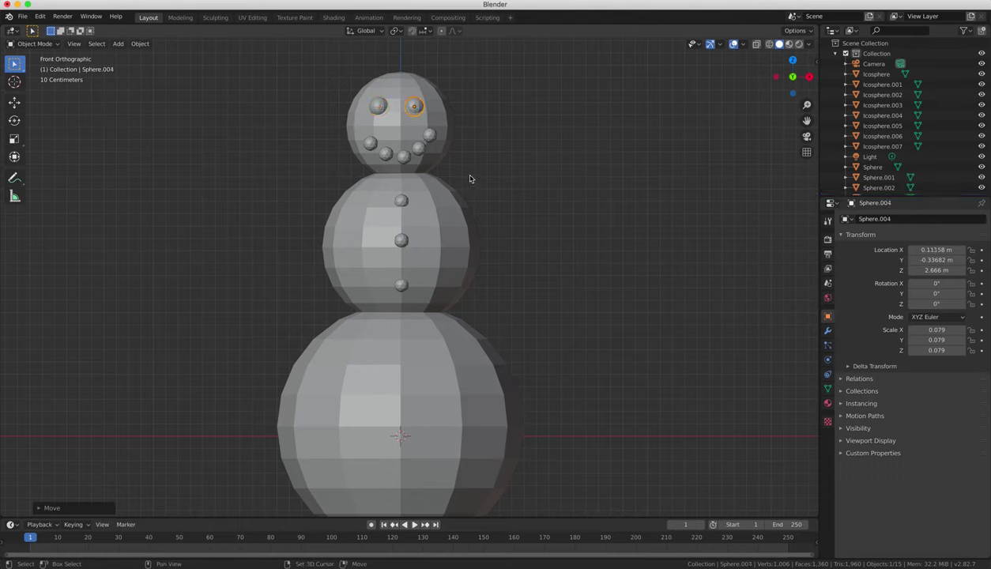
# Add a cylinder mesh with 12 vertices
pyautogui.click(303, 192)
pyautogui.hotkey('shift', 'a')
pyautogui.moveTo(305, 196)
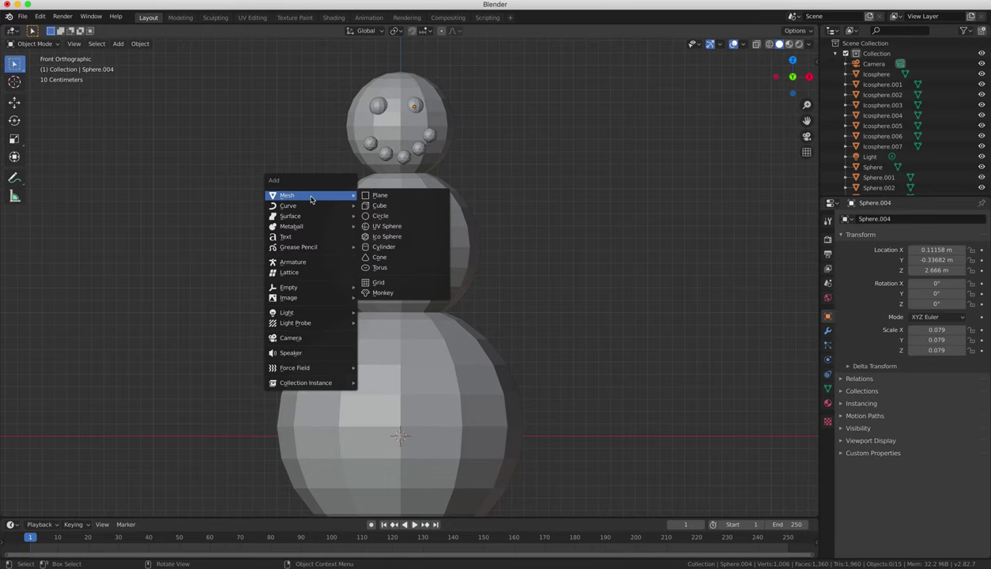
pyautogui.click(389, 247)
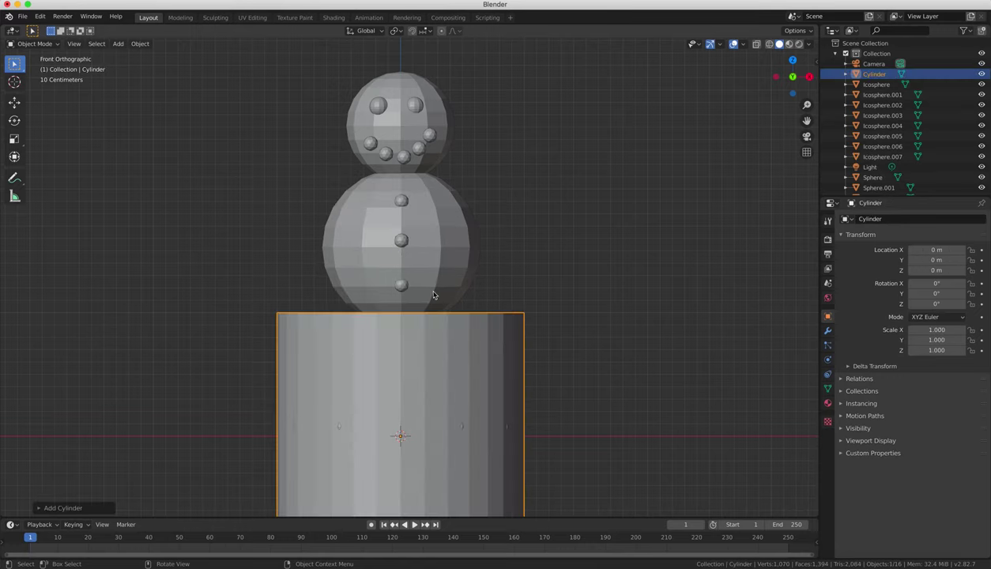
pyautogui.click(40, 508)
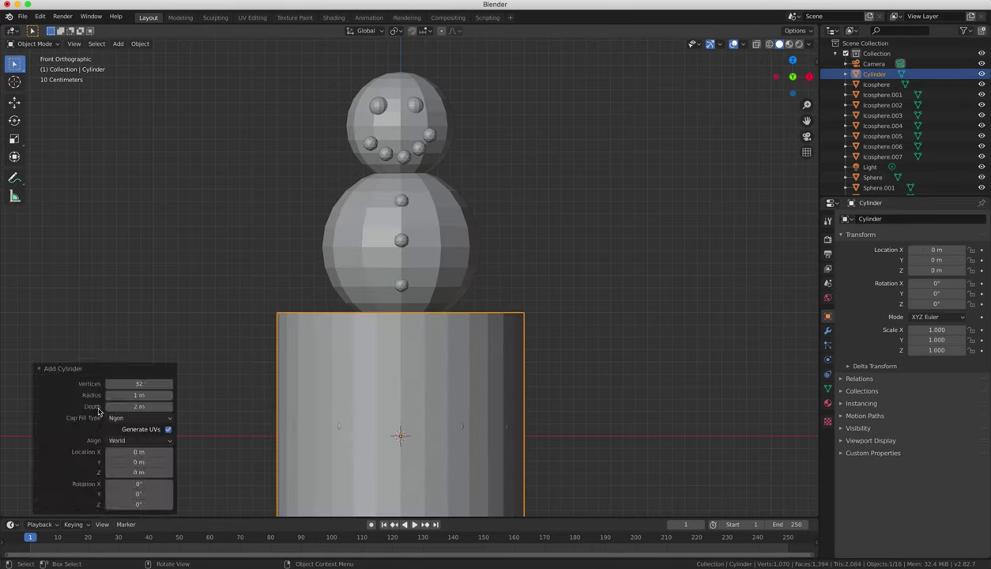
pyautogui.click(144, 385)
pyautogui.write('12')
pyautogui.press('Return')
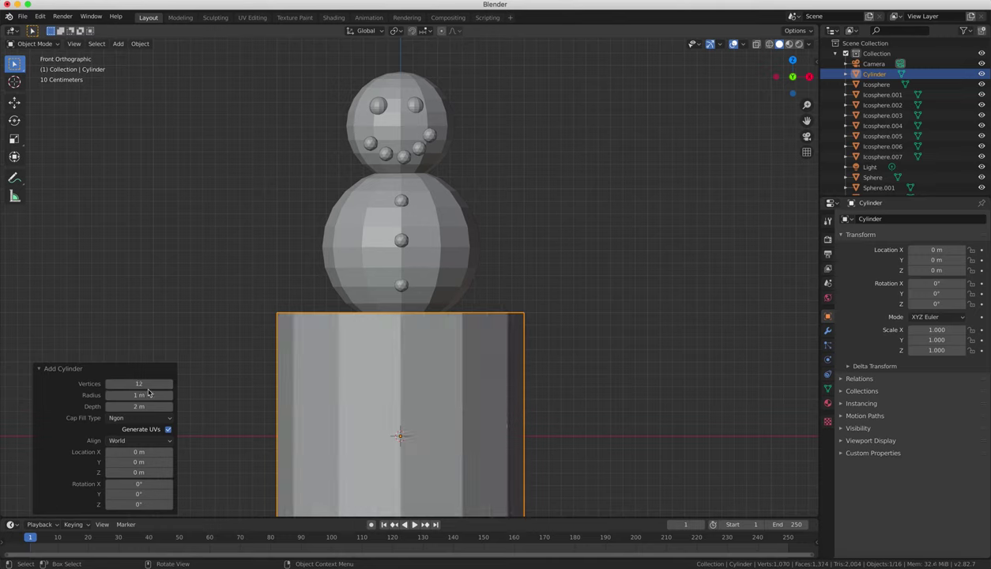
pyautogui.click(589, 362)
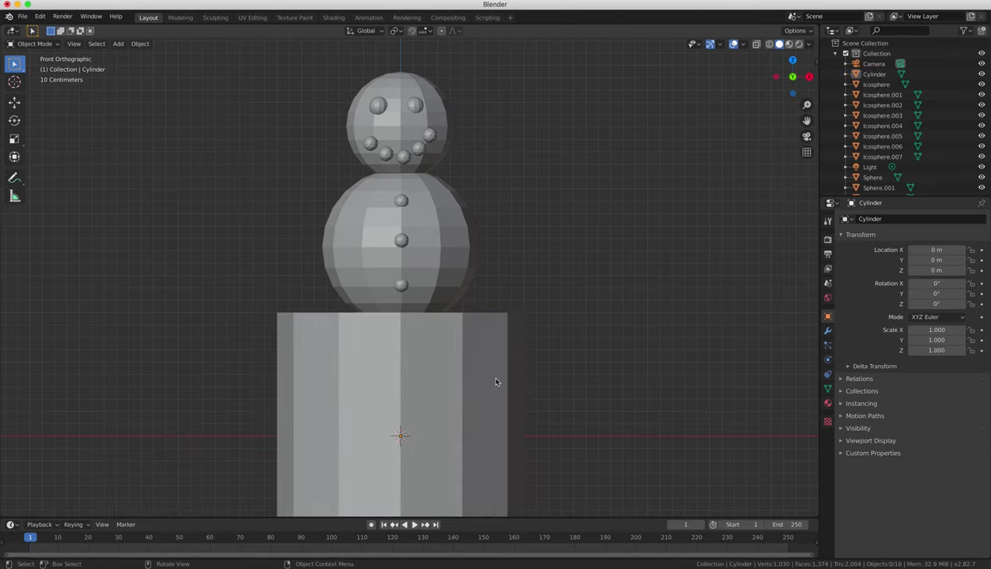
# Move the cylinder beside the middle body to about X -1.44 m, Z 1.80 m, and scale it to about 0.47
pyautogui.click(486, 370)
pyautogui.press('g')
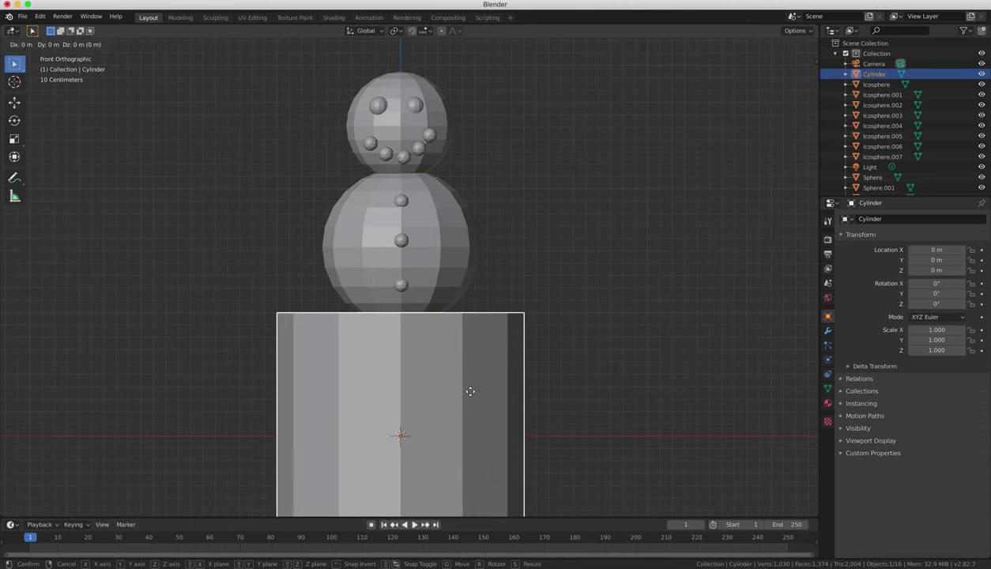
pyautogui.click(294, 170)
pyautogui.press('s')
pyautogui.click(261, 186)
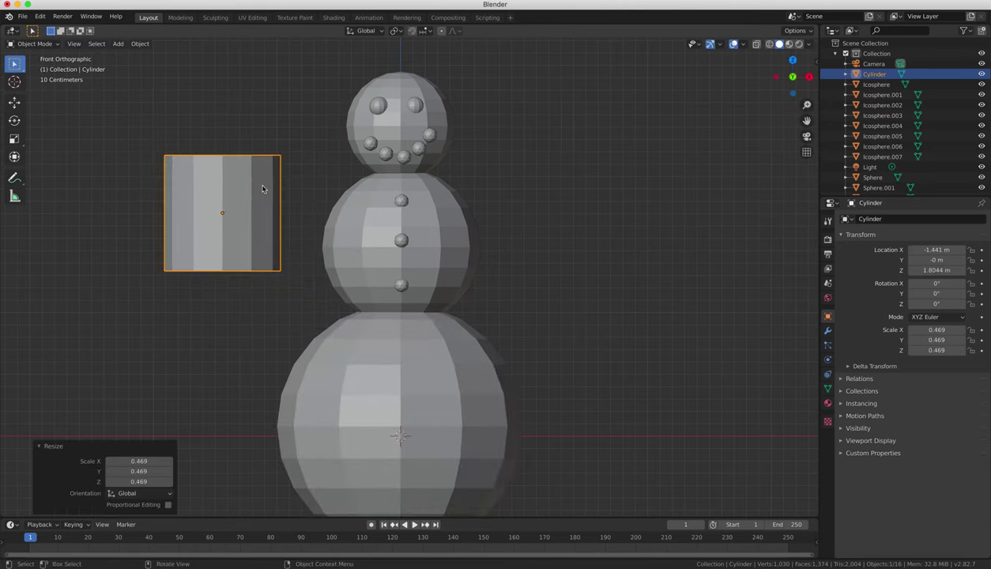
# Thin the cylinder along the X axis to a scale of about 0.04 for a stick arm
pyautogui.press('s')
pyautogui.press('x')
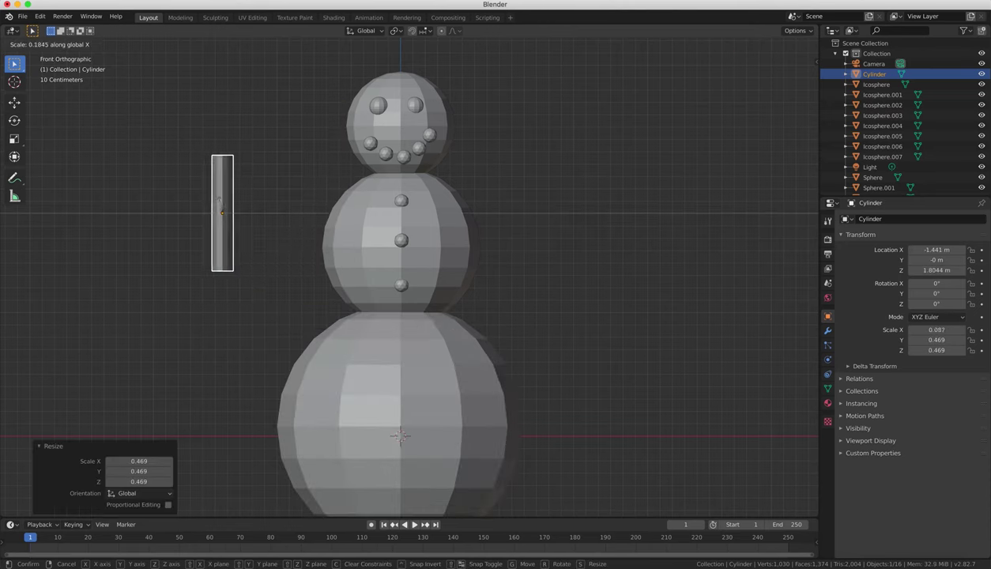
pyautogui.click(220, 199)
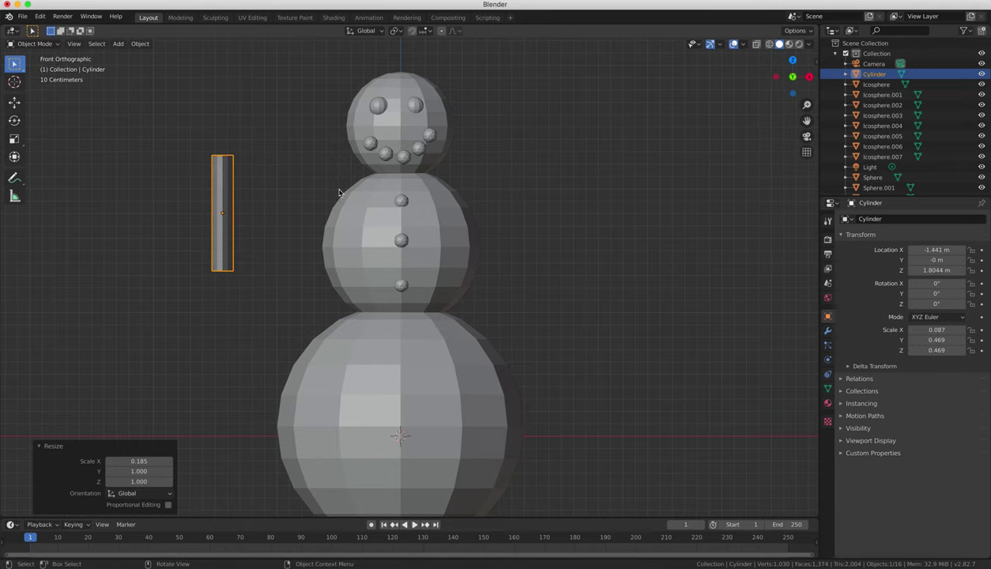
pyautogui.press('s')
pyautogui.press('x')
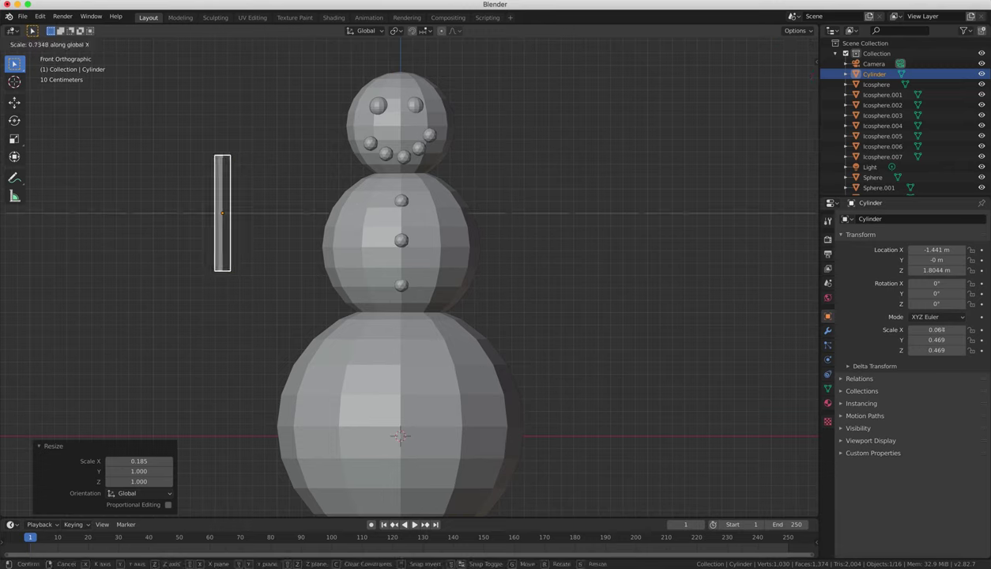
pyautogui.click(300, 213)
pyautogui.press('r')
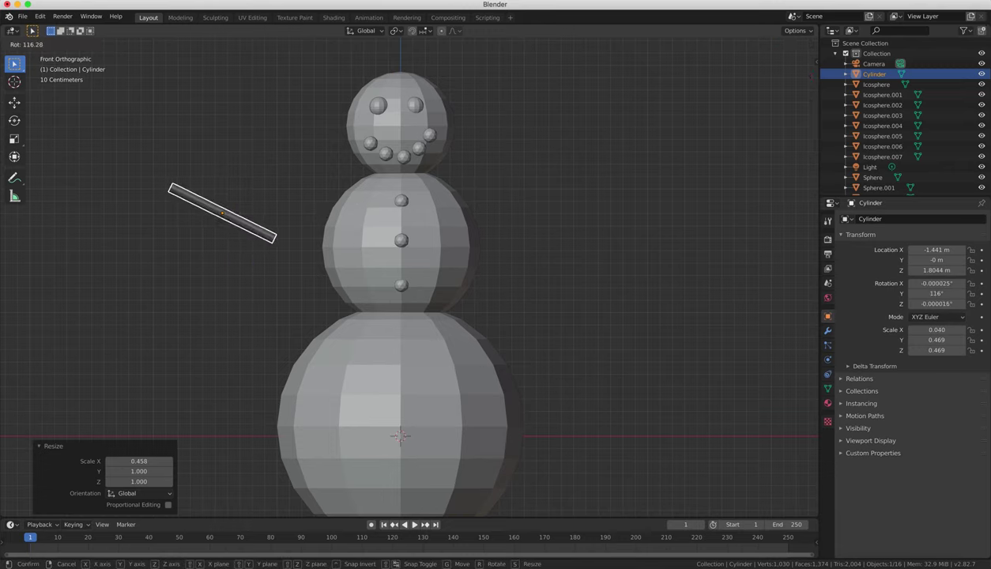
pyautogui.click(200, 414)
pyautogui.press('g')
pyautogui.click(227, 407)
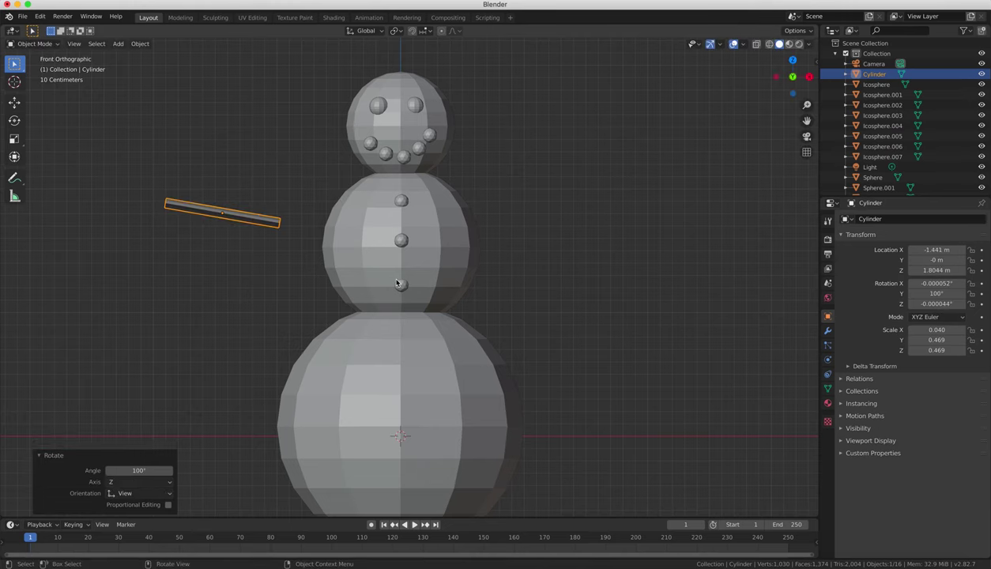
pyautogui.hotkey('alt', 'r')
# Thin the cylinder along the Y axis in top view to a scale of about 0.04
pyautogui.press('KP_7')
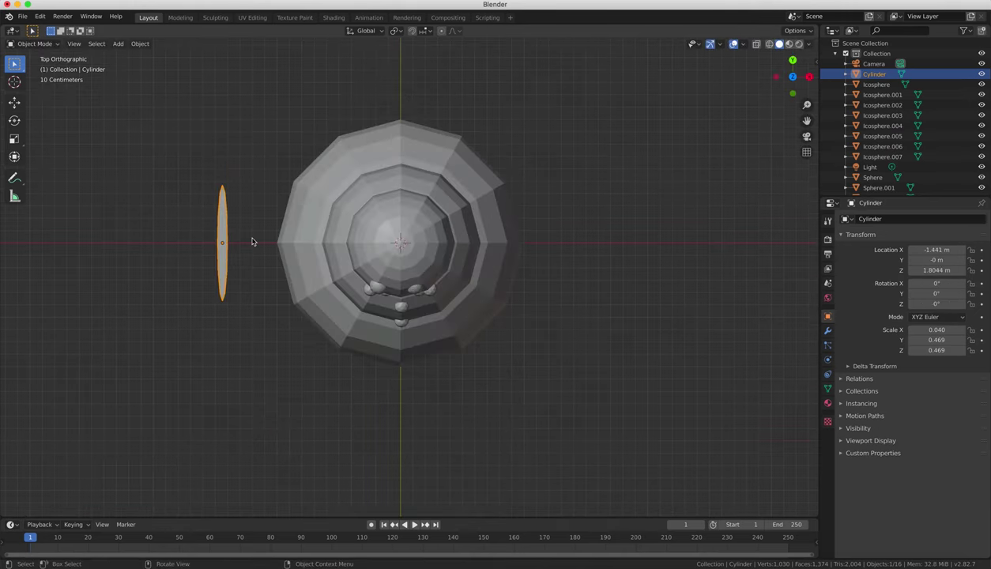
pyautogui.press('s')
pyautogui.press('y')
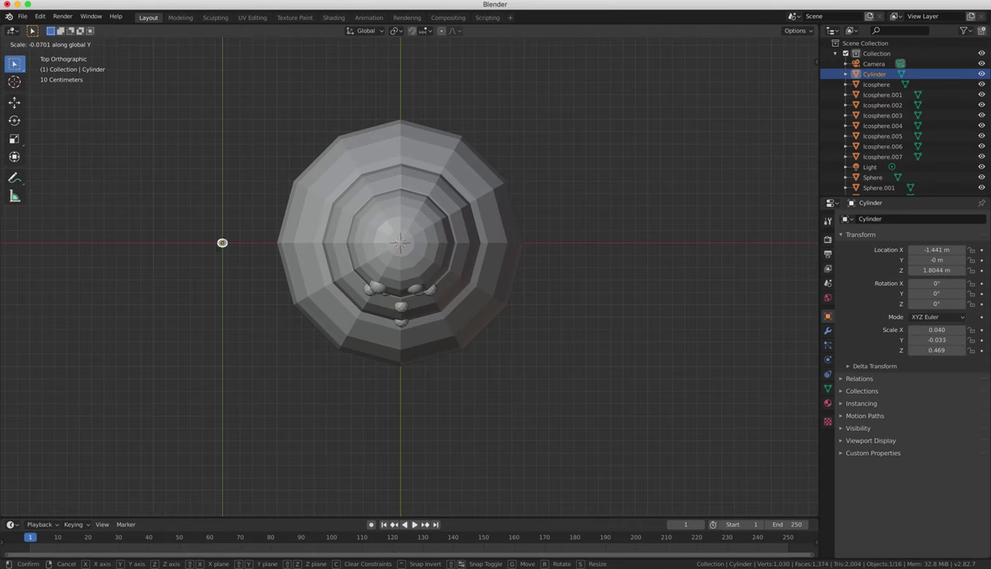
pyautogui.click(222, 243)
# Rotate the stick arm about 112° in front view and attach it to the middle body at about X -0.90 m, Z 2.01 m
pyautogui.press('KP_1')
pyautogui.press('r')
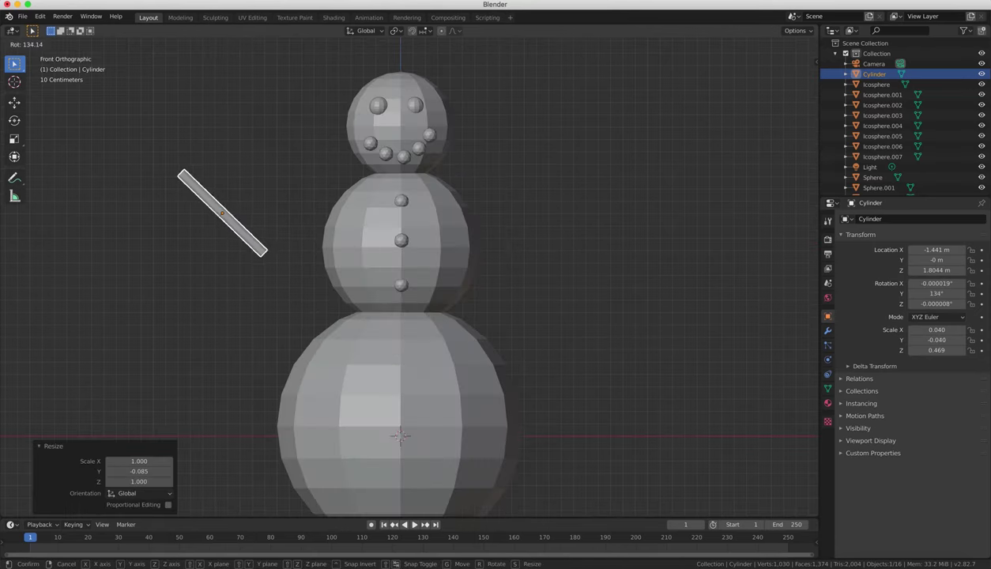
pyautogui.click(135, 385)
pyautogui.press('g')
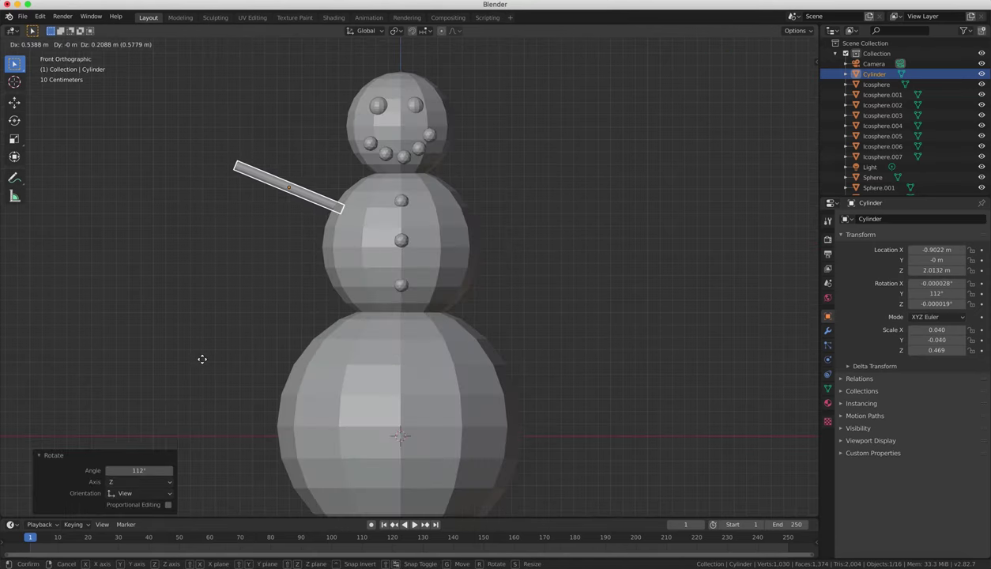
pyautogui.click(202, 363)
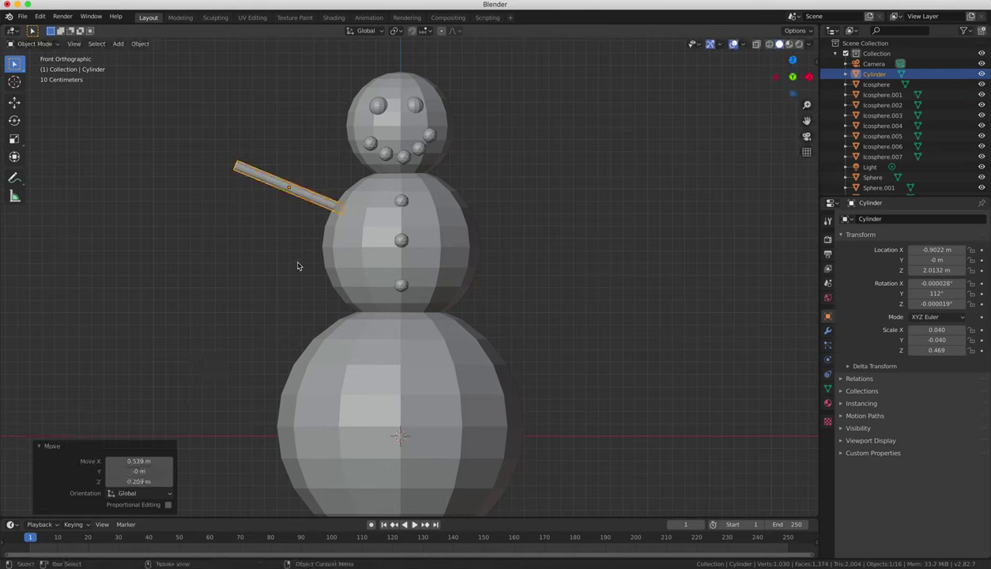
# Duplicate the arm, shrink the copy to a Z scale of about 0.13, and place it rotated at the arm's outer tip as a finger
pyautogui.hotkey('shift', 'd')
pyautogui.click(159, 217)
pyautogui.press('s')
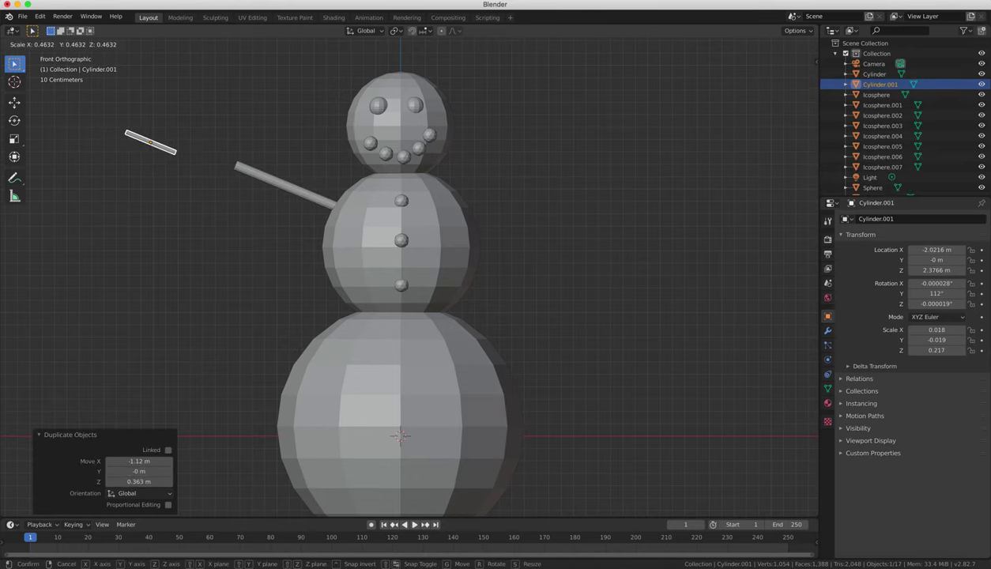
pyautogui.click(137, 155)
pyautogui.press('g')
pyautogui.click(337, 206)
pyautogui.press('r')
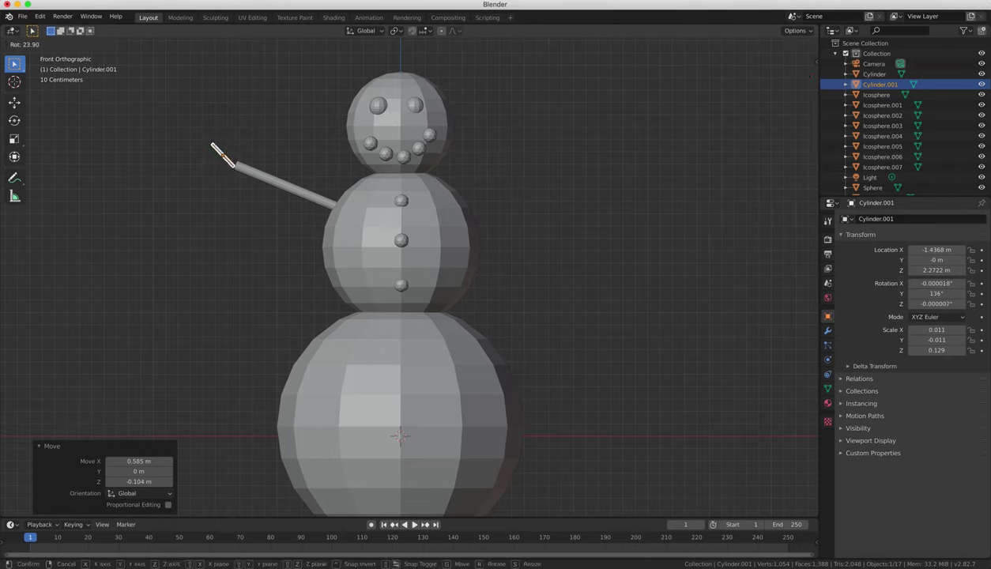
pyautogui.click(274, 223)
# Duplicate the finger, rotate the copy nearly horizontal to about 88°, and join it to the arm's tip as the lower finger
pyautogui.hotkey('shift', 'd')
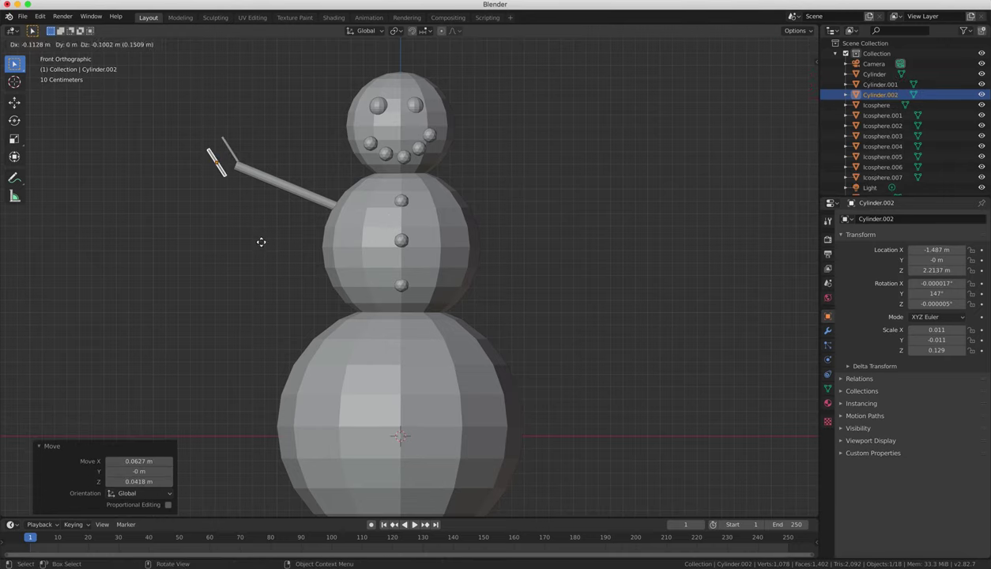
pyautogui.click(267, 241)
pyautogui.press('r')
pyautogui.click(341, 164)
pyautogui.press('g')
pyautogui.click(341, 168)
# Duplicate the lower finger as a middle finger, rotated to about 118° and placed at about X -1.43 m, Z 2.26 m
pyautogui.hotkey('shift', 'd')
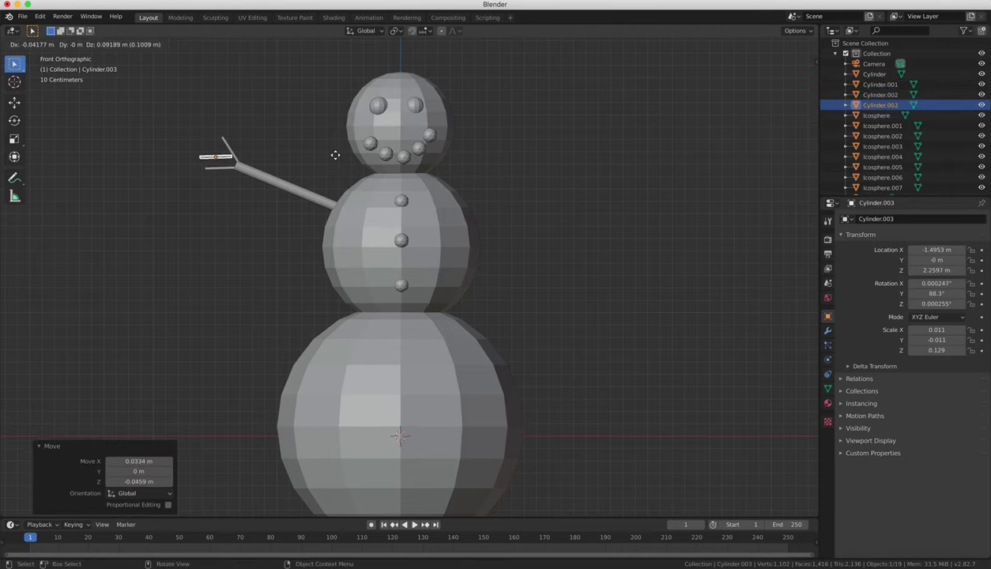
pyautogui.click(336, 155)
pyautogui.press('r')
pyautogui.click(309, 215)
pyautogui.press('g')
pyautogui.click(316, 219)
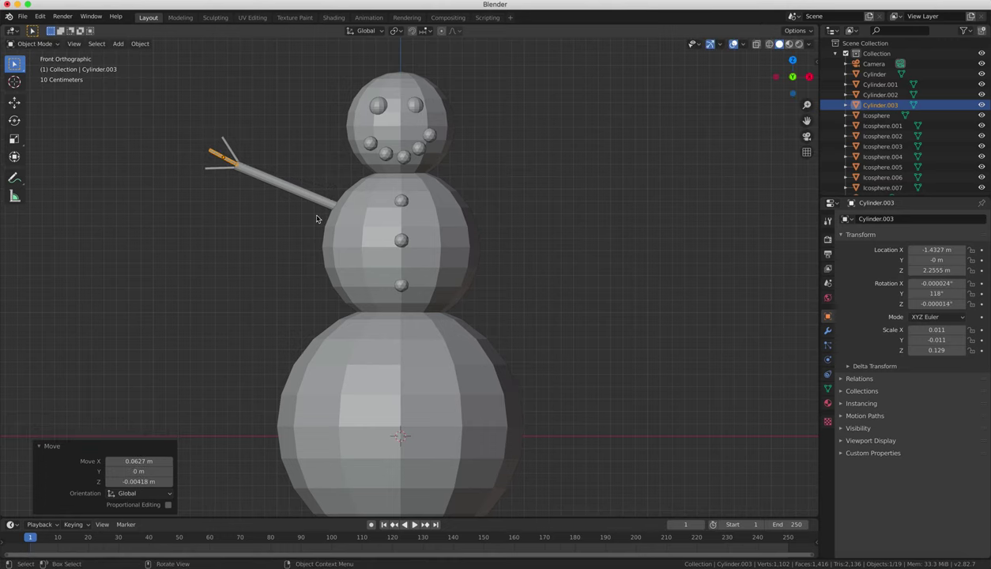
pyautogui.press('a')
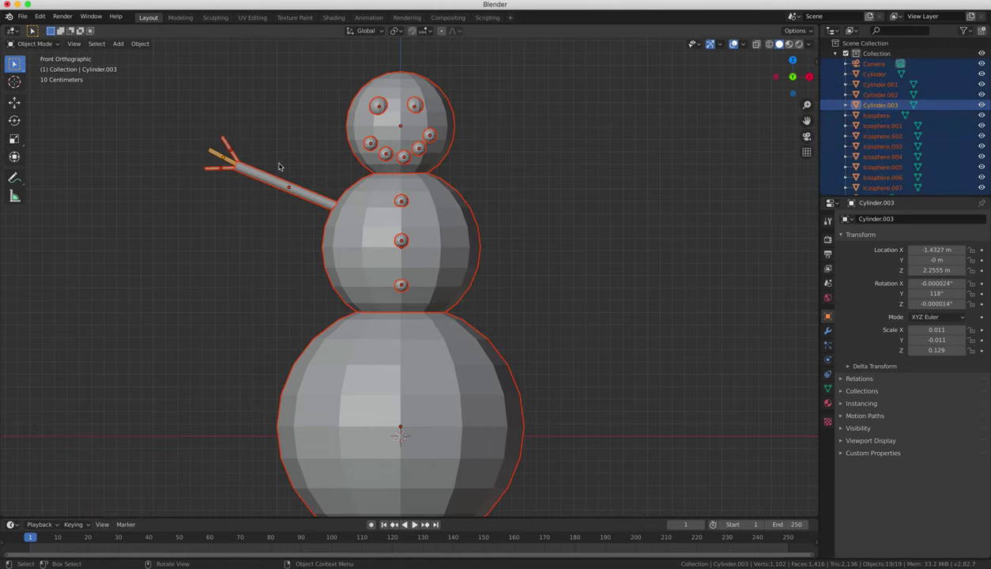
pyautogui.hotkey('alt', 'a')
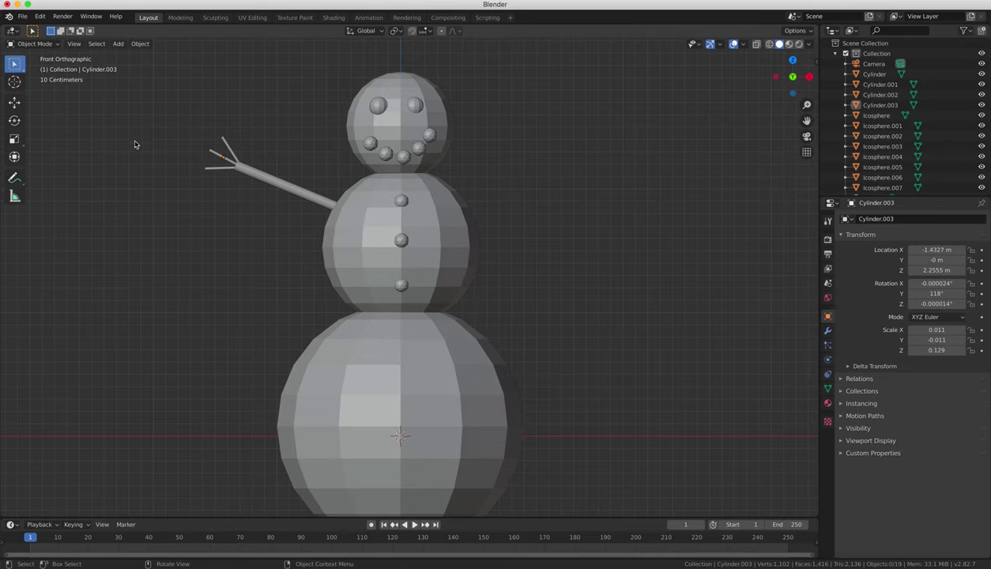
pyautogui.click(230, 149)
pyautogui.keyDown('shift'); pyautogui.click(221, 158); pyautogui.keyUp('shift')
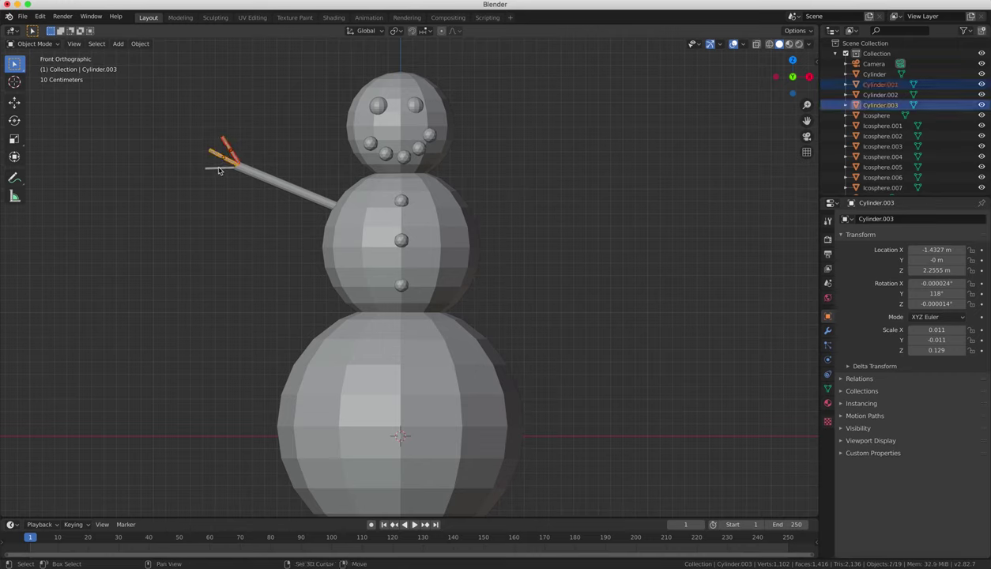
pyautogui.keyDown('shift'); pyautogui.click(220, 168); pyautogui.keyUp('shift')
pyautogui.keyDown('shift'); pyautogui.click(267, 184); pyautogui.keyUp('shift')
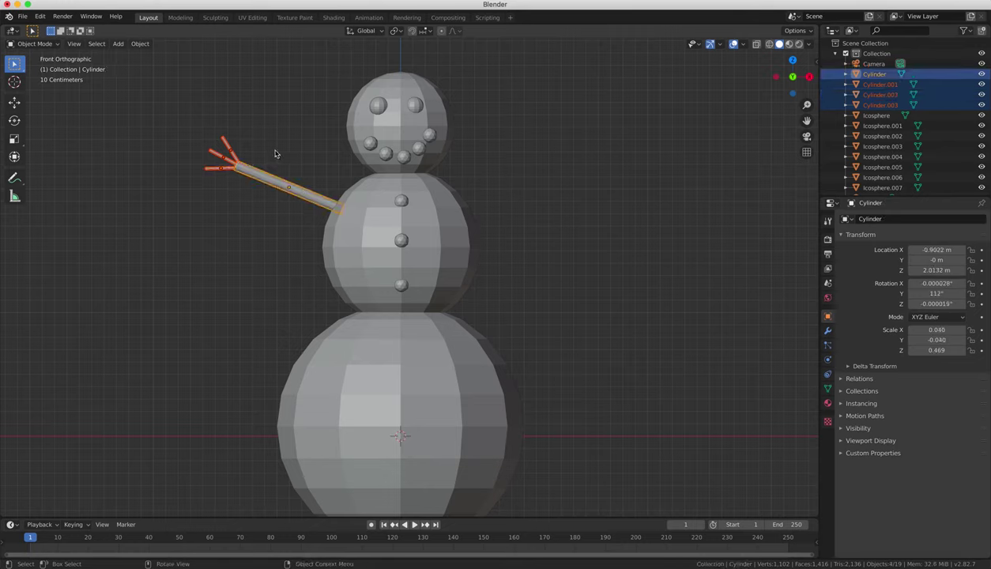
pyautogui.press('a')
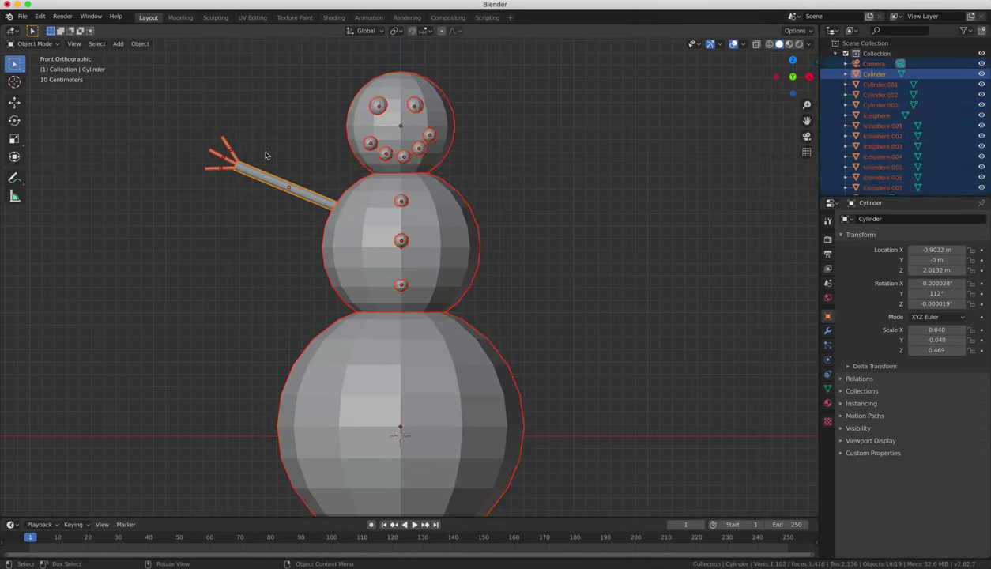
pyautogui.hotkey('alt', 'a')
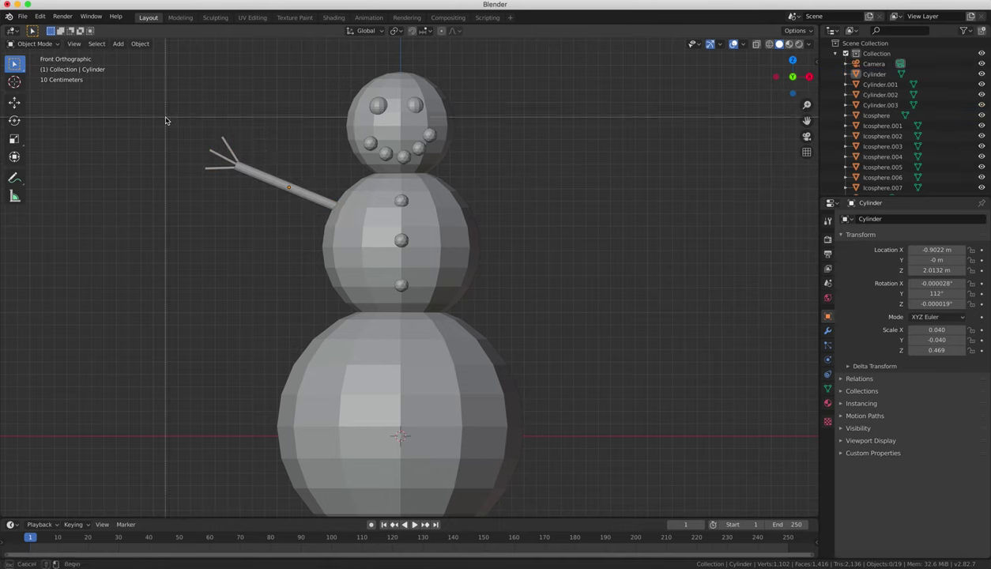
# Select the arm with its three fingers and duplicate them about 2.14 m along the X axis to the snowman's other side
pyautogui.moveTo(183, 121); pyautogui.dragTo(313, 218)
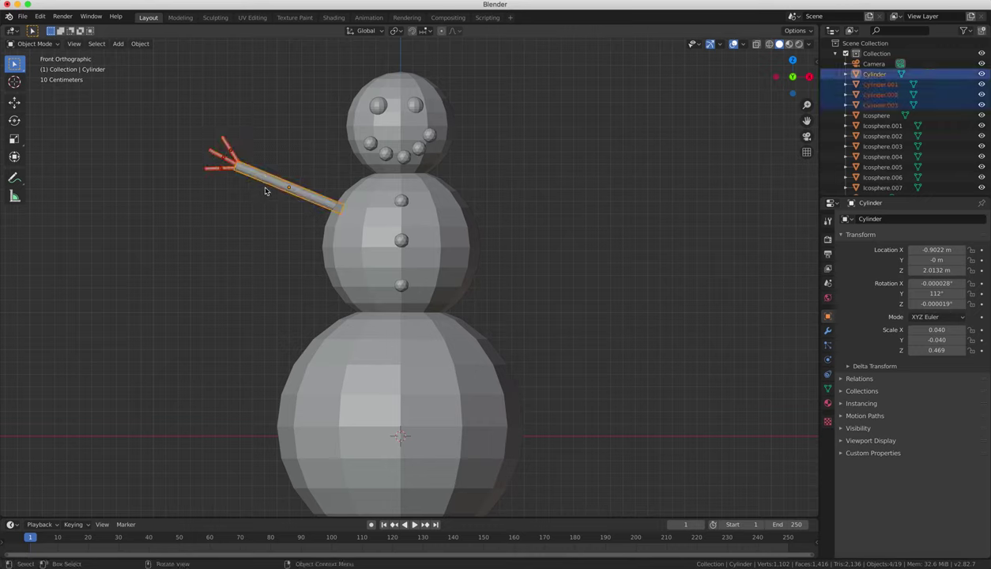
pyautogui.press('g')
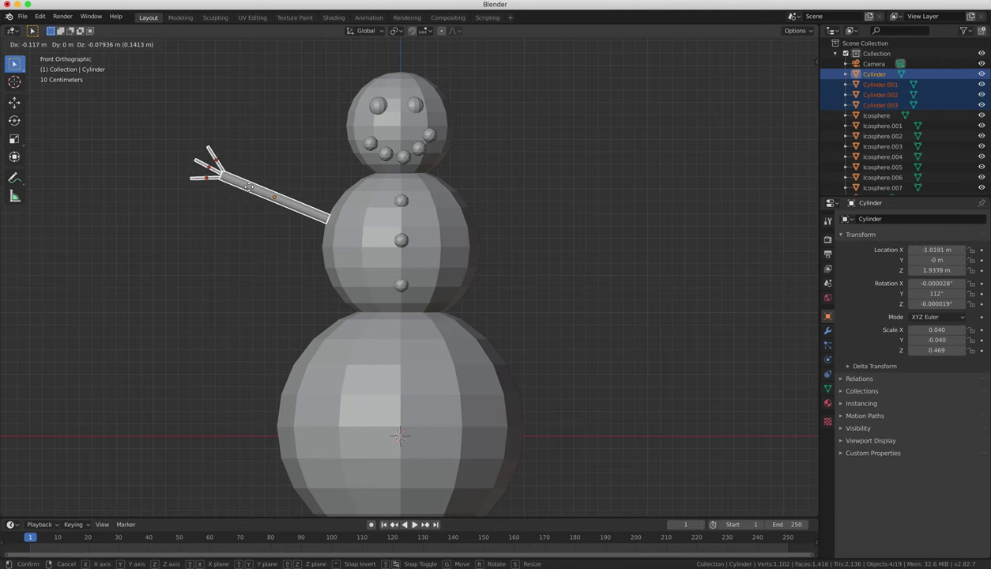
pyautogui.press('Escape')
pyautogui.moveTo(304, 215); pyautogui.dragTo(305, 215, button='middle')
pyautogui.press('KP_7')
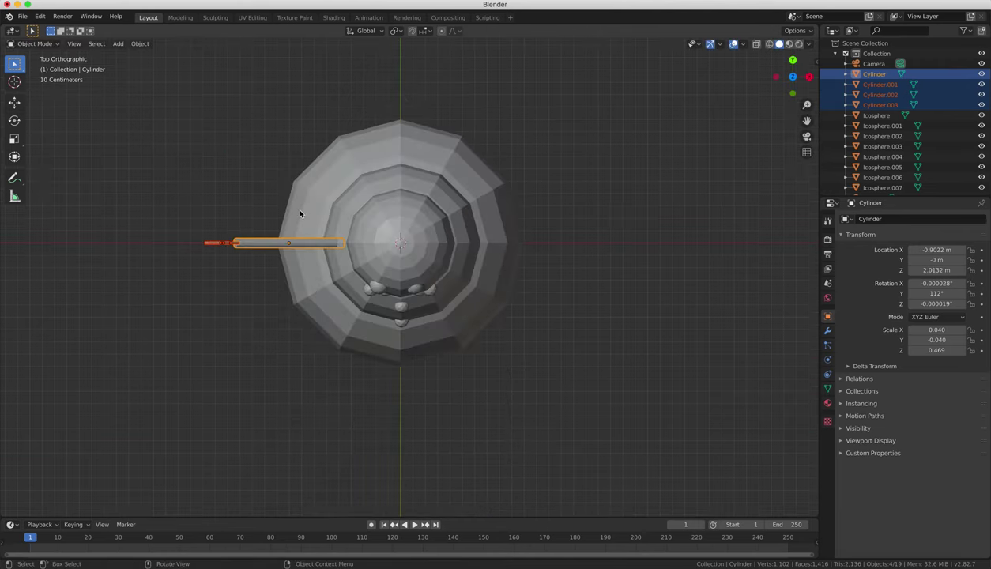
pyautogui.press('KP_3')
pyautogui.press('KP_1')
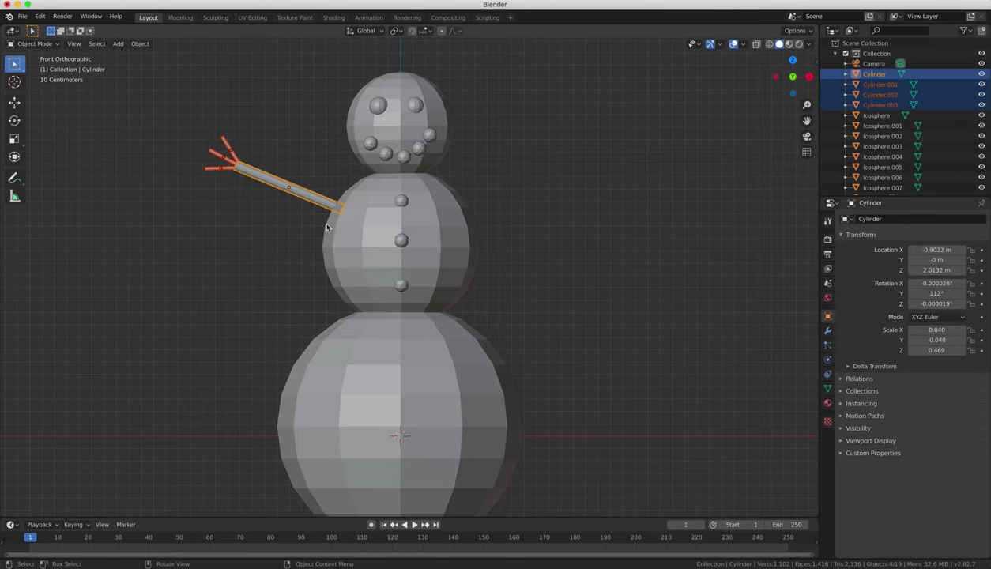
pyautogui.hotkey('shift', 'd')
pyautogui.press('x')
pyautogui.click(577, 227)
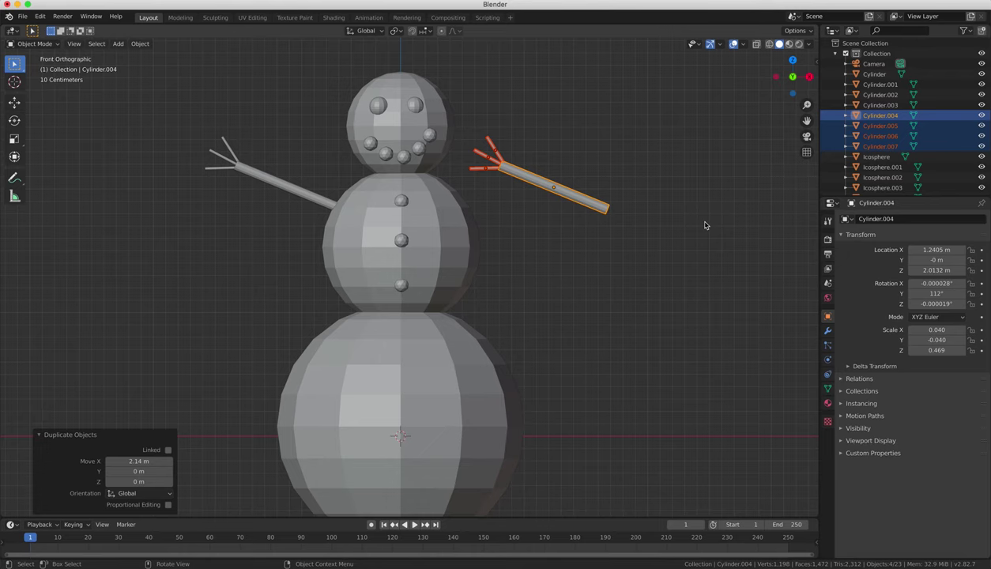
# Rotate the duplicated arm and fingers 180° in top view
pyautogui.press('KP_7')
pyautogui.write('r')
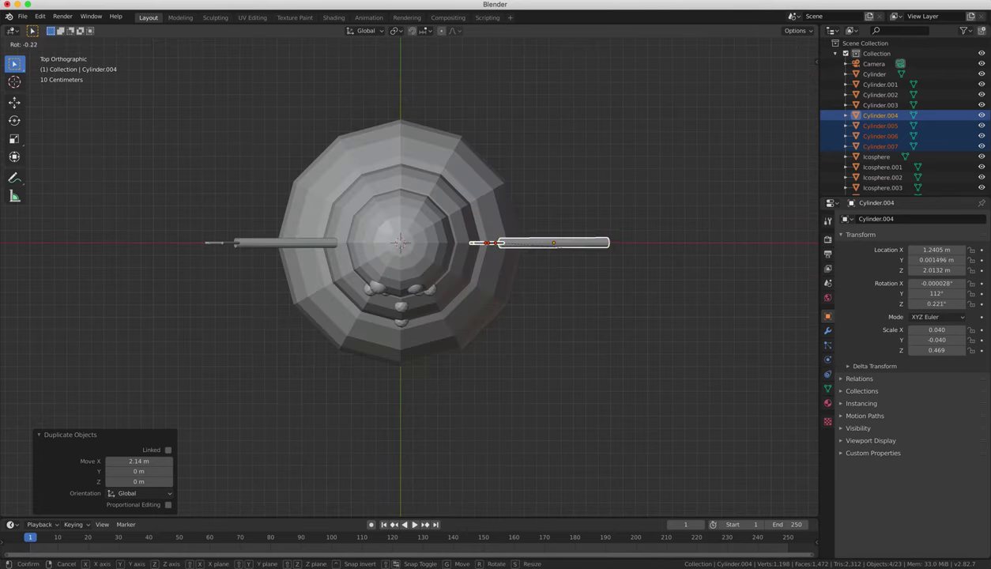
pyautogui.write('180')
pyautogui.press('Return')
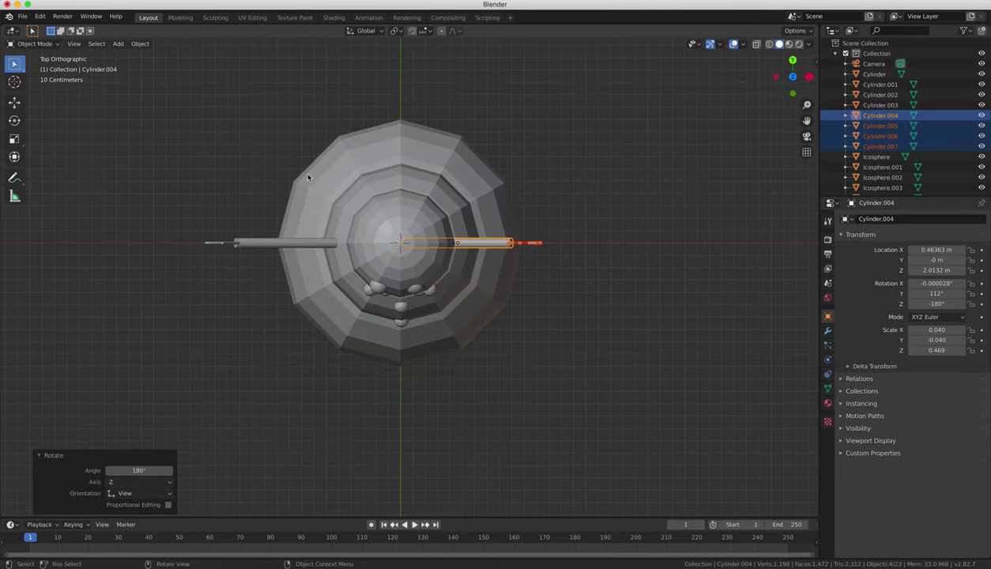
# Move the duplicated arm along the X axis to about X 0.90 m so it meets the middle body
pyautogui.press('g')
pyautogui.press('x')
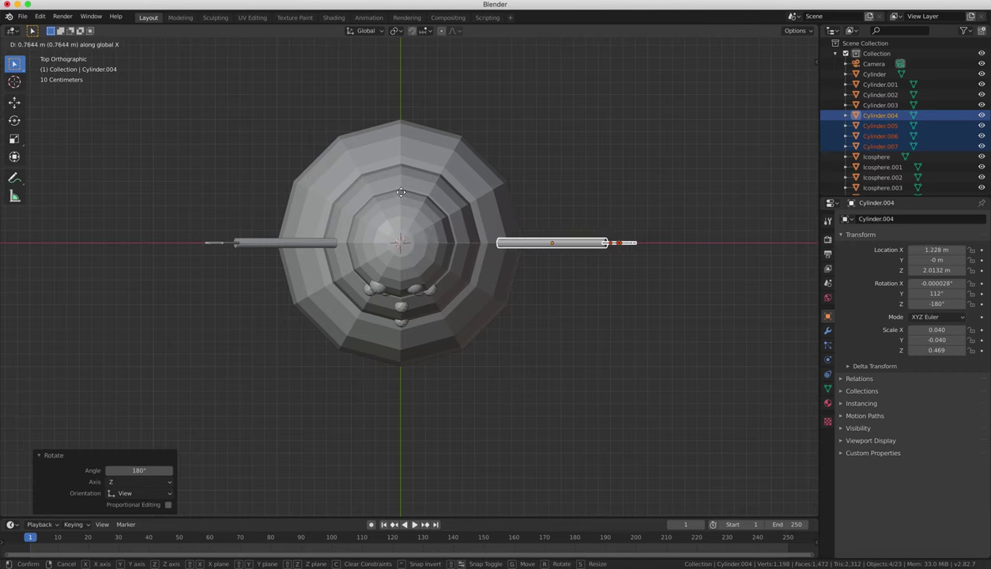
pyautogui.click(575, 195)
pyautogui.press('KP_1')
pyautogui.press('g')
pyautogui.press('x')
pyautogui.click(558, 201)
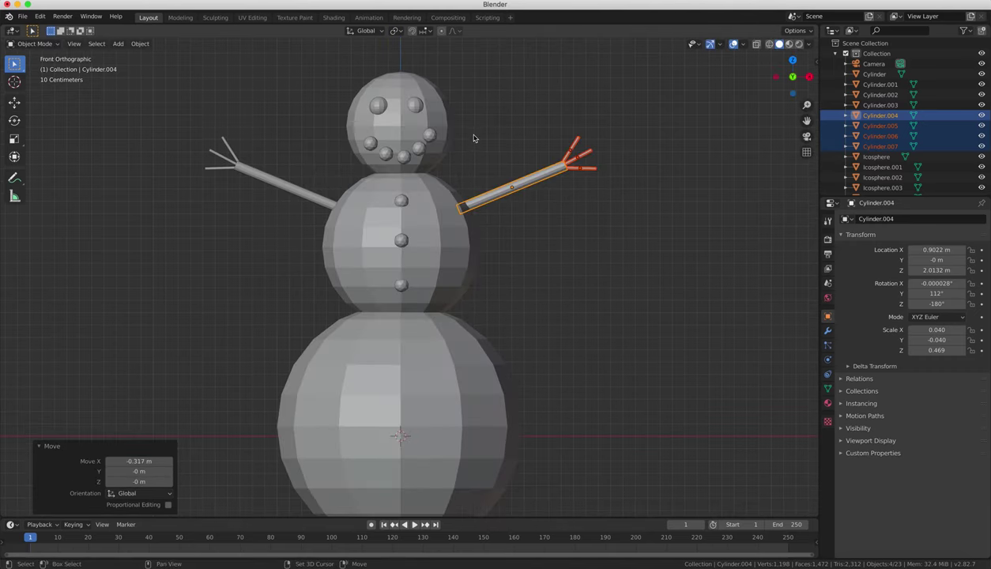
# Add a 12-vertex cylinder, move it above the head to about Z 3.22 m, and scale it to about 0.31
pyautogui.keyDown('shift'); pyautogui.moveTo(474, 137); pyautogui.dragTo(521, 238, button='middle'); pyautogui.keyUp('shift')
pyautogui.hotkey('shift', 'a')
pyautogui.moveTo(520, 238)
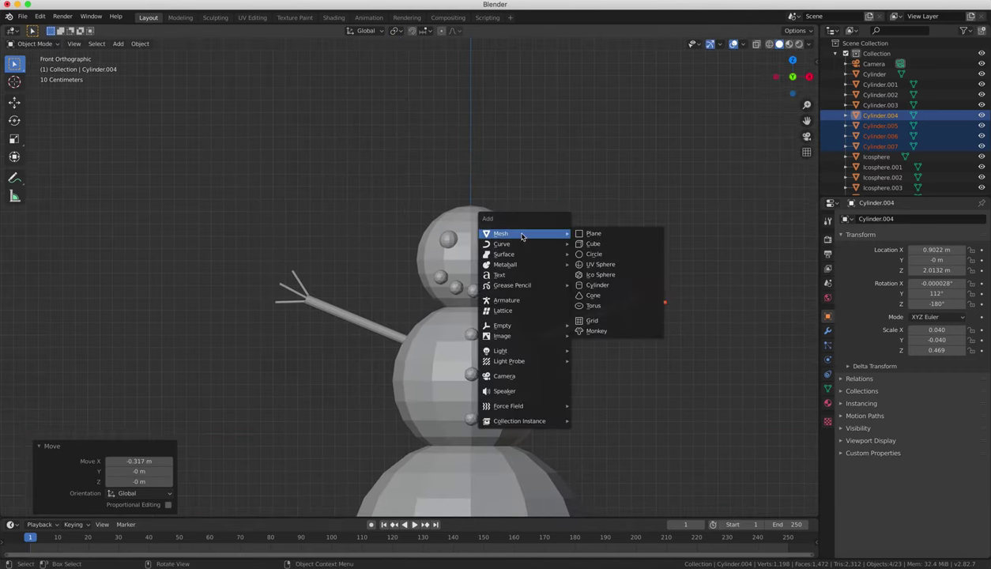
pyautogui.click(620, 285)
pyautogui.press('g')
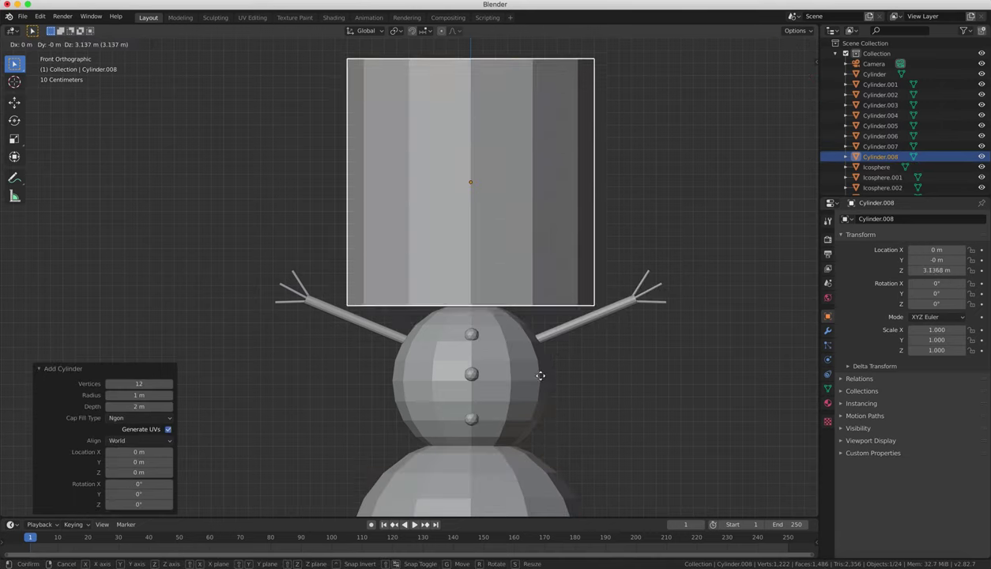
pyautogui.click(534, 427)
pyautogui.press('s')
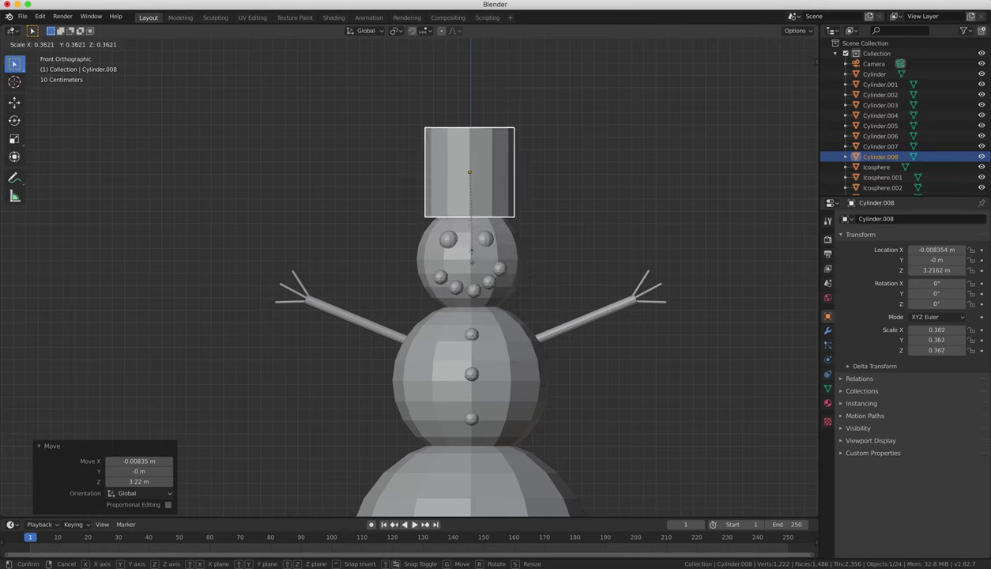
pyautogui.click(479, 221)
# Shape the cylinder into a hat brim about 0.044 in Z scale and 0.47 in X scale, and lower it onto the head
pyautogui.press('s')
pyautogui.press('z')
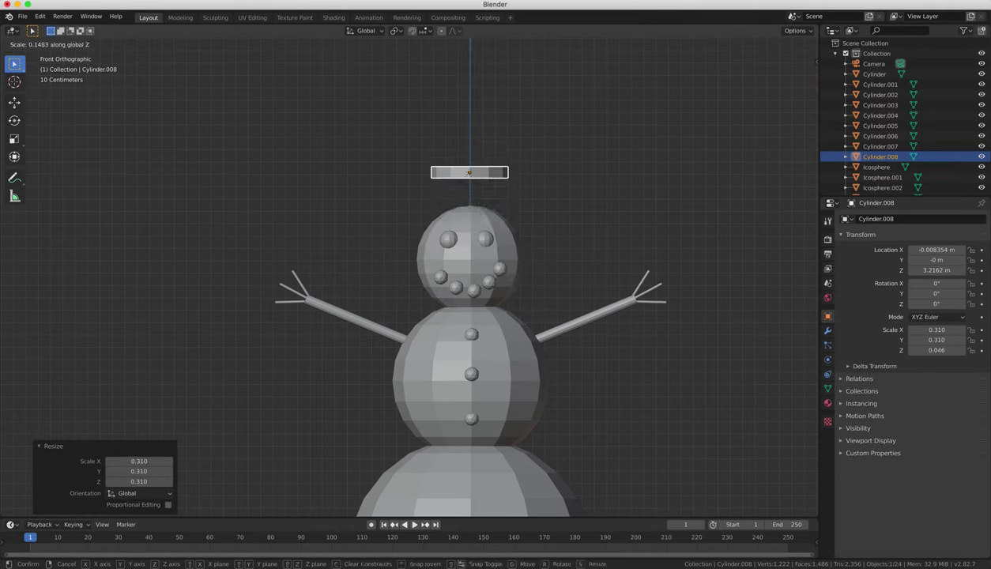
pyautogui.click(475, 187)
pyautogui.press('s')
pyautogui.press('x')
pyautogui.click(479, 184)
pyautogui.press('g')
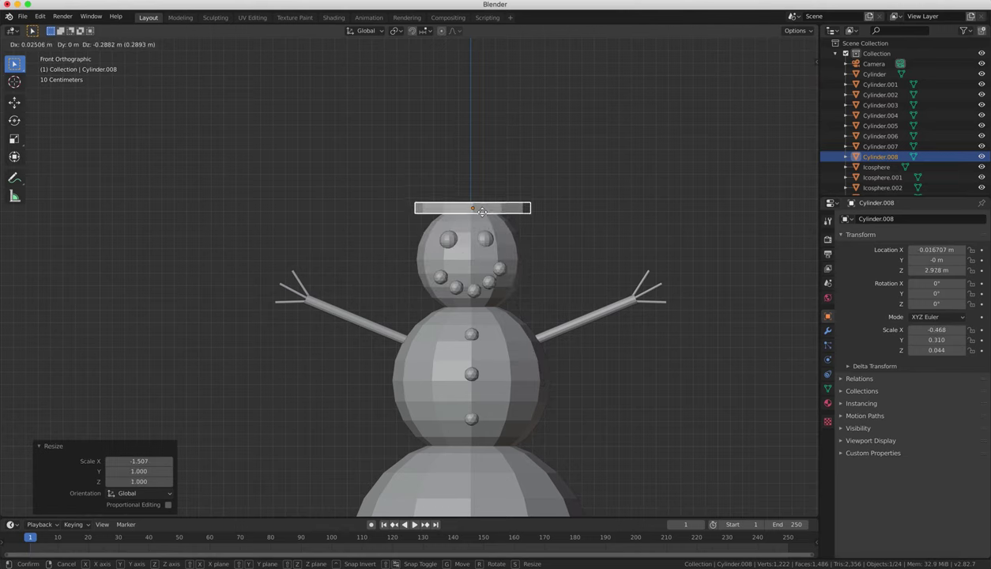
pyautogui.click(483, 218)
# Duplicate the hat brim, raise the copy to about Z 3.09 m, and narrow it along X to a scale of about 0.31
pyautogui.hotkey('shift', 'd')
pyautogui.press('Escape')
pyautogui.press('g')
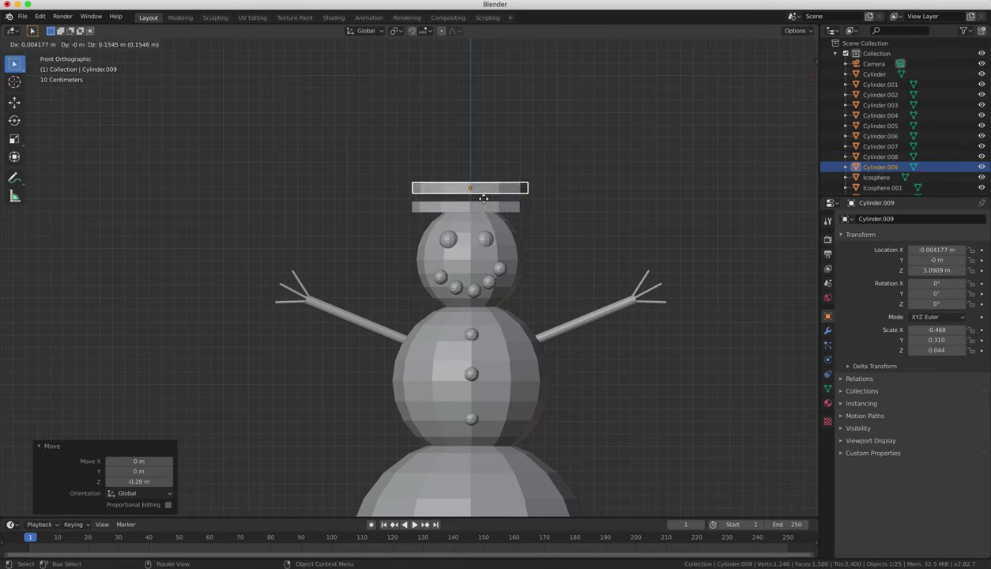
pyautogui.click(481, 199)
pyautogui.press('s')
pyautogui.press('x')
pyautogui.click(472, 197)
# Stretch the narrowed cylinder into a tall hat crown about 0.356 in Z scale and raise it onto the brim at about Z 3.30 m
pyautogui.press('s')
pyautogui.press('z')
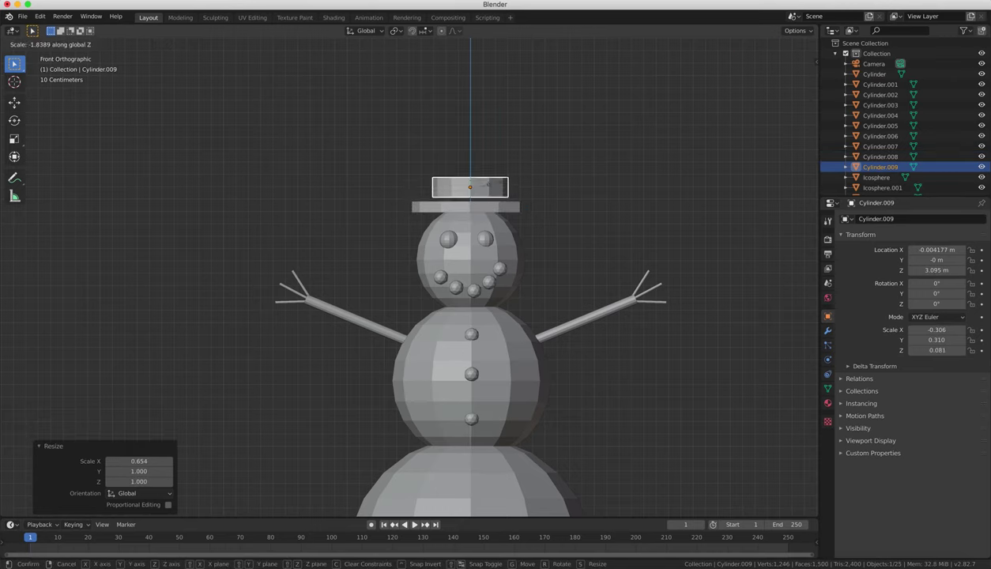
pyautogui.click(548, 139)
pyautogui.press('g')
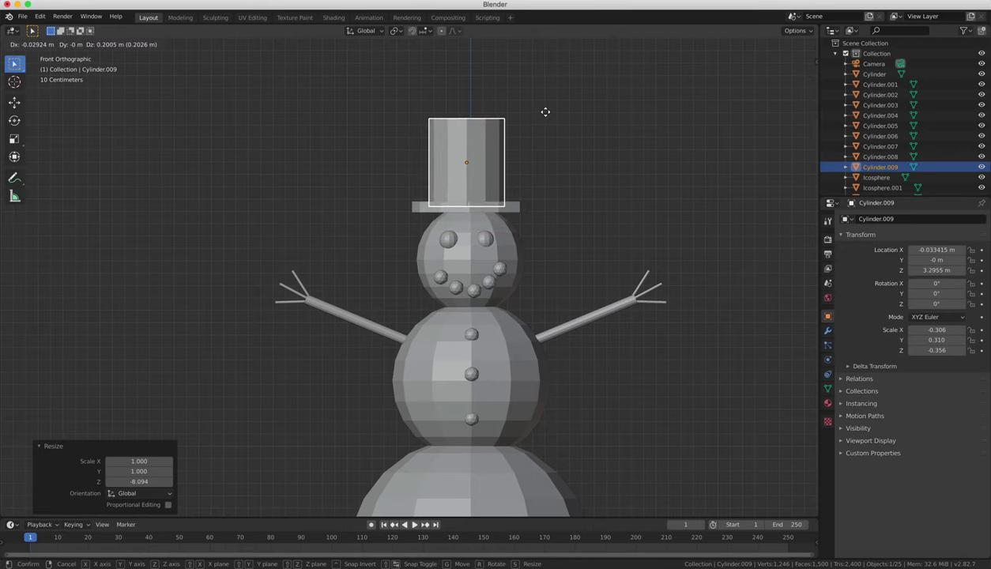
pyautogui.click(546, 112)
# Narrow the hat crown along Y to a scale of about 0.229 and shift it about -0.021 m along Y
pyautogui.press('KP_3')
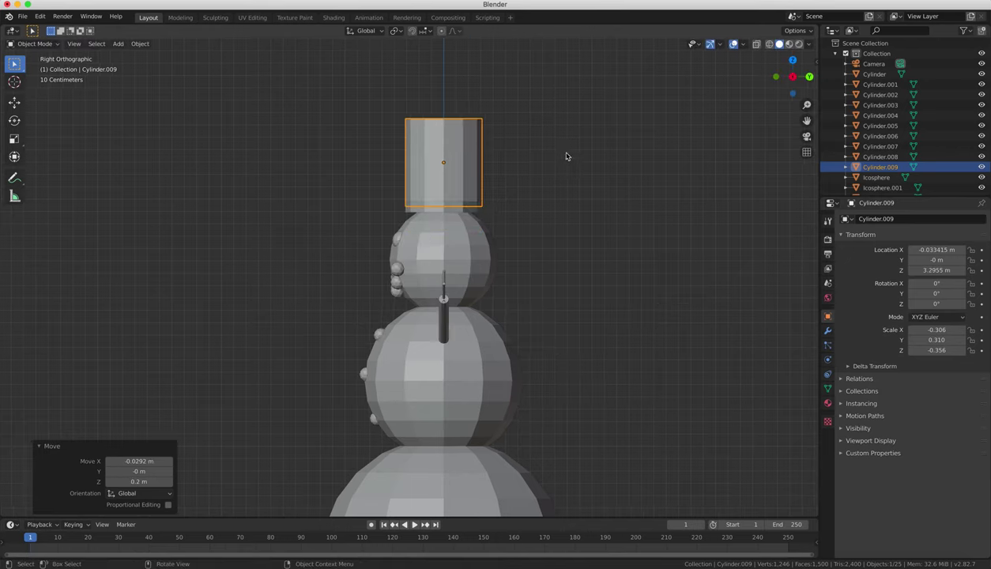
pyautogui.press('s')
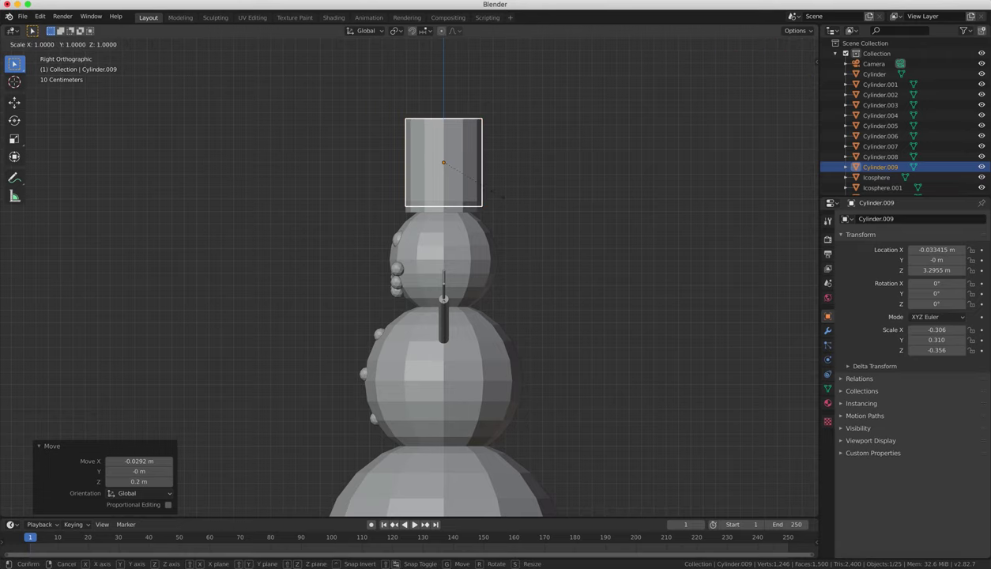
pyautogui.press('y')
pyautogui.click(479, 196)
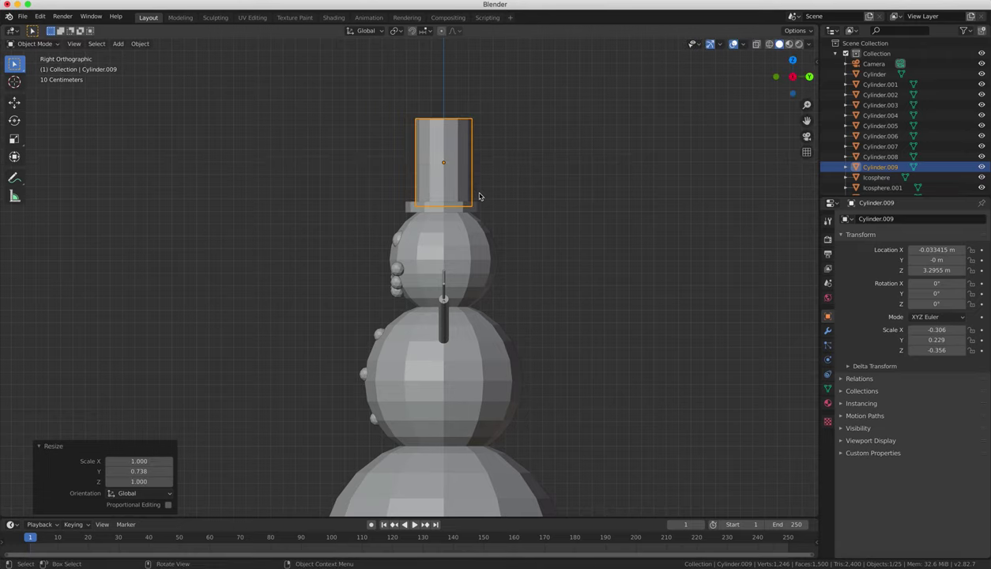
pyautogui.press('g')
pyautogui.press('y')
pyautogui.click(540, 209)
# Add a cone and move it beside the snowman to about X -1.47 m and Z 3.14 m
pyautogui.press('KP_1')
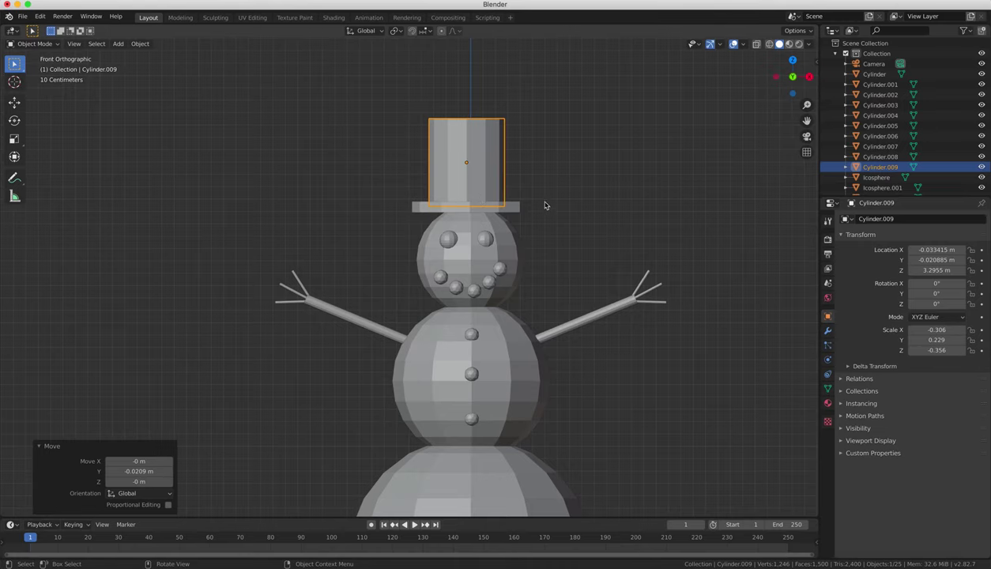
pyautogui.moveTo(545, 206); pyautogui.dragTo(552, 257, button='middle')
pyautogui.hotkey('shift', 'a')
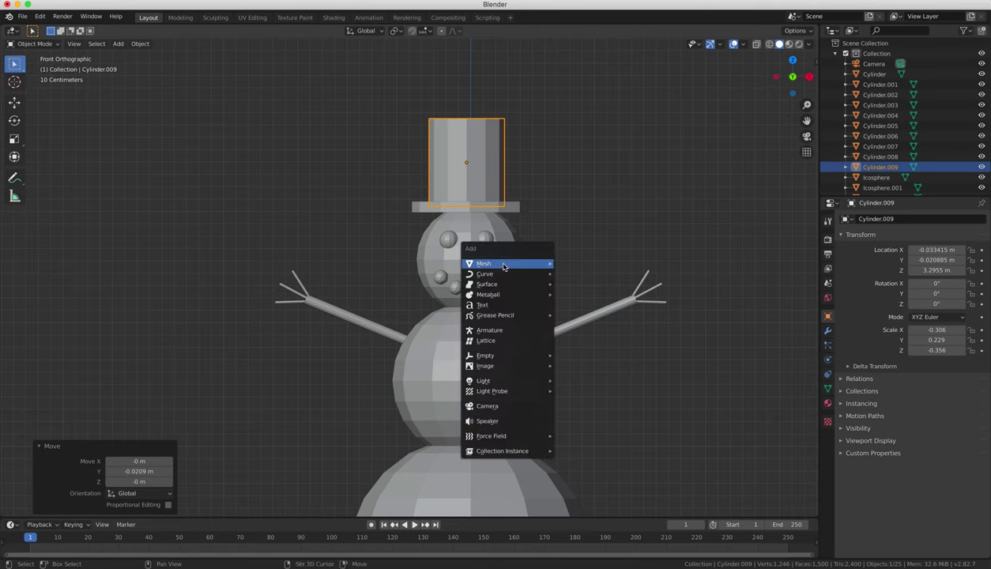
pyautogui.moveTo(503, 263)
pyautogui.click(591, 326)
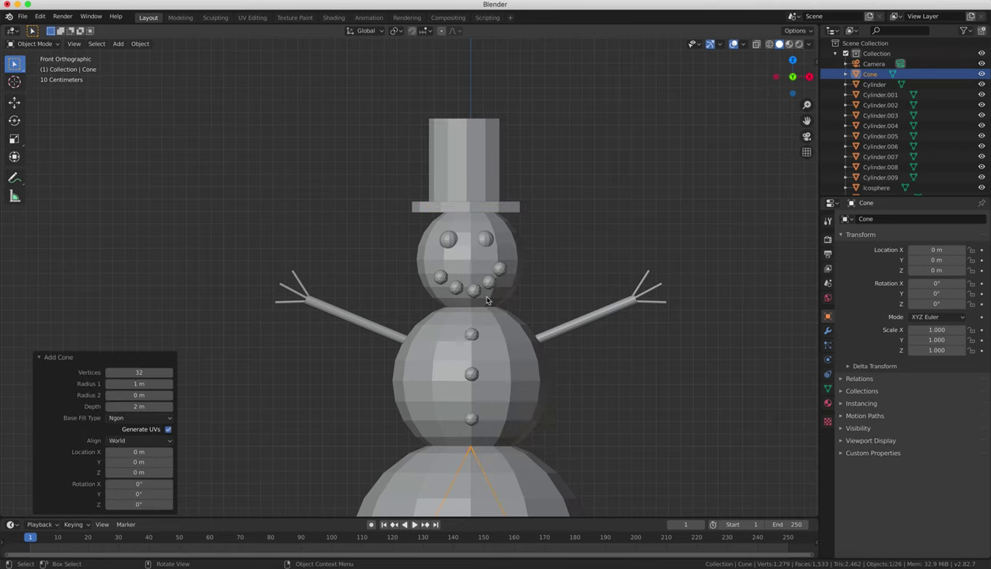
pyautogui.press('g')
pyautogui.click(496, 483)
pyautogui.press('g')
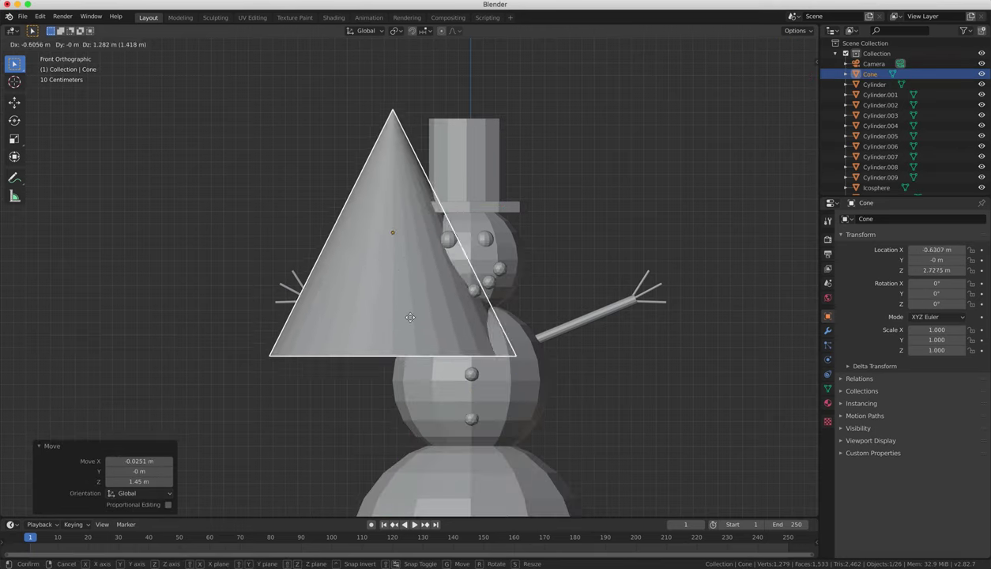
# Slim the cone to scales of about 0.146 in X and 0.147 in Y
pyautogui.press('s')
pyautogui.press('x')
pyautogui.click(347, 215)
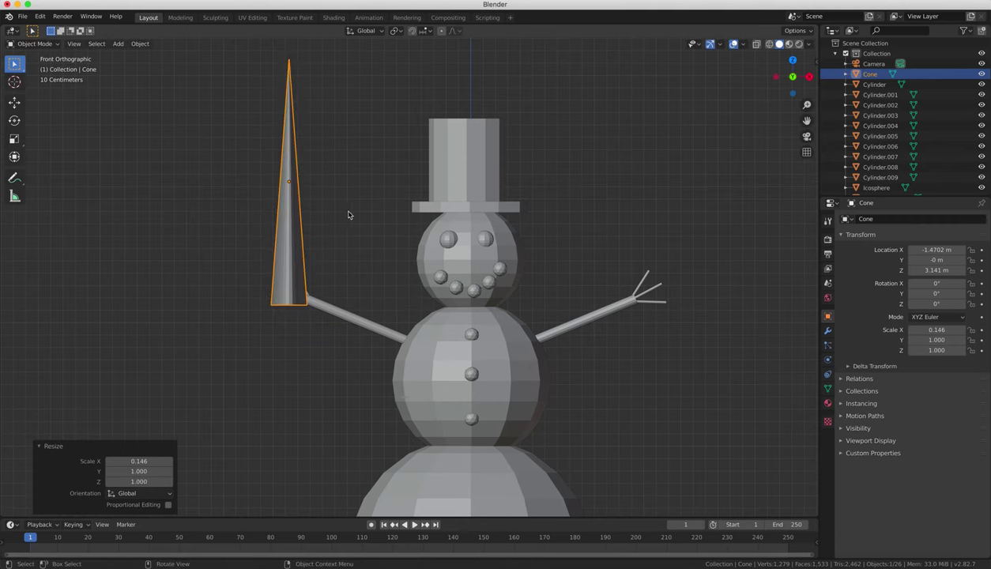
pyautogui.moveTo(381, 236); pyautogui.dragTo(388, 244, button='middle')
pyautogui.press('KP_7')
pyautogui.press('s')
pyautogui.press('y')
pyautogui.click(310, 251)
# Rotate the cone 90° in the front view and 90° in the top view so its tip points toward the snowman's front
pyautogui.press('KP_1')
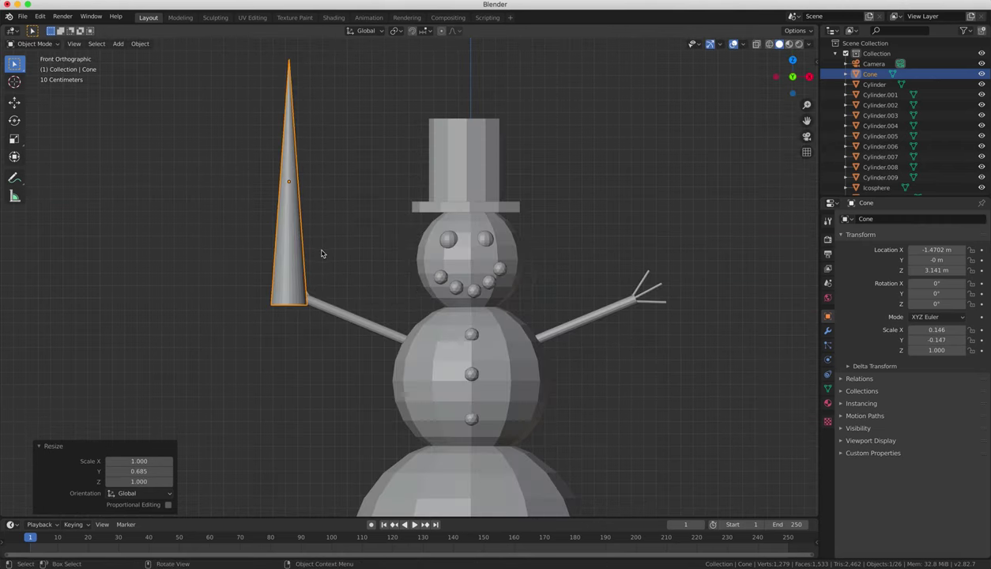
pyautogui.write('r90')
pyautogui.press('Return')
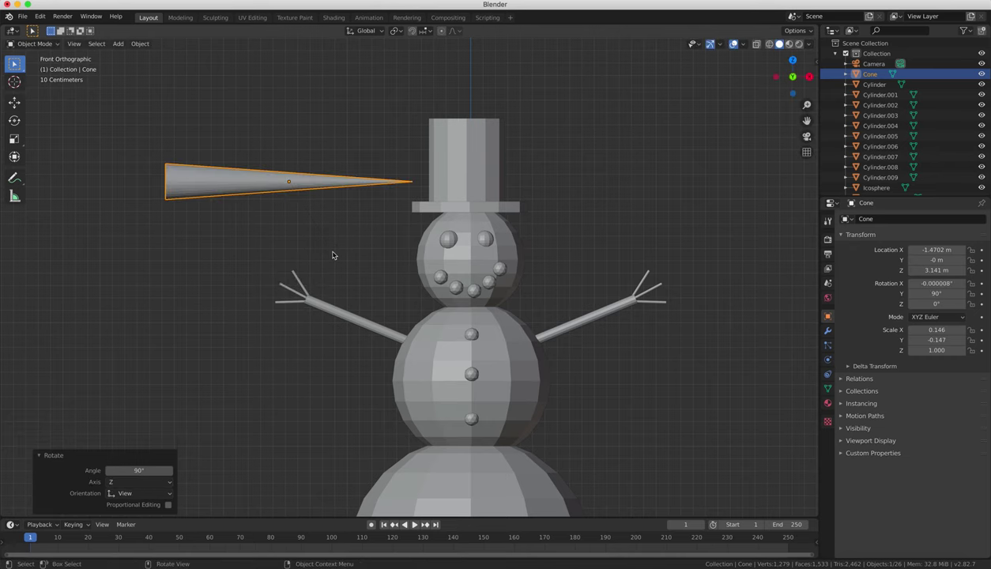
pyautogui.press('KP_7')
pyautogui.write('r90')
pyautogui.press('Return')
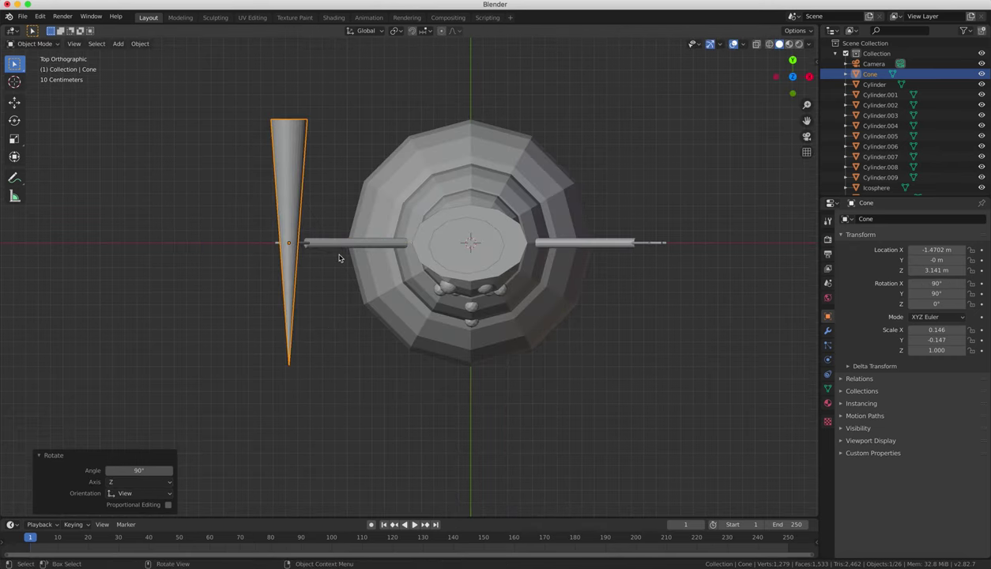
# Move the cone to the centre of the snowman's head at about X 0 m and Z 2.51 m
pyautogui.press('KP_1')
pyautogui.press('g')
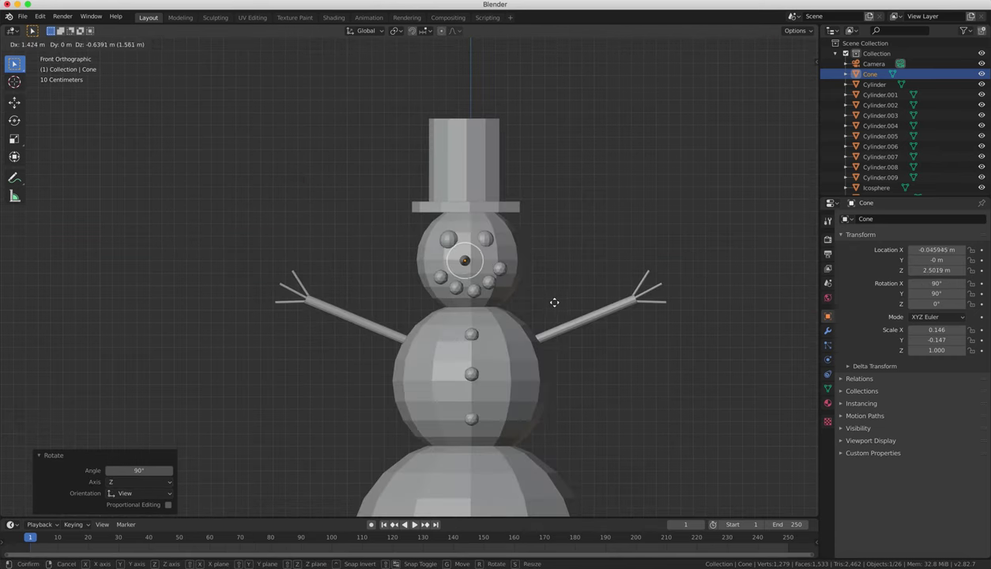
pyautogui.click(561, 304)
# Shorten the cone to about 0.26 in local Z scale and 0.055 in local X scale, and move it out of the face to about Y -0.60 m
pyautogui.press('KP_3')
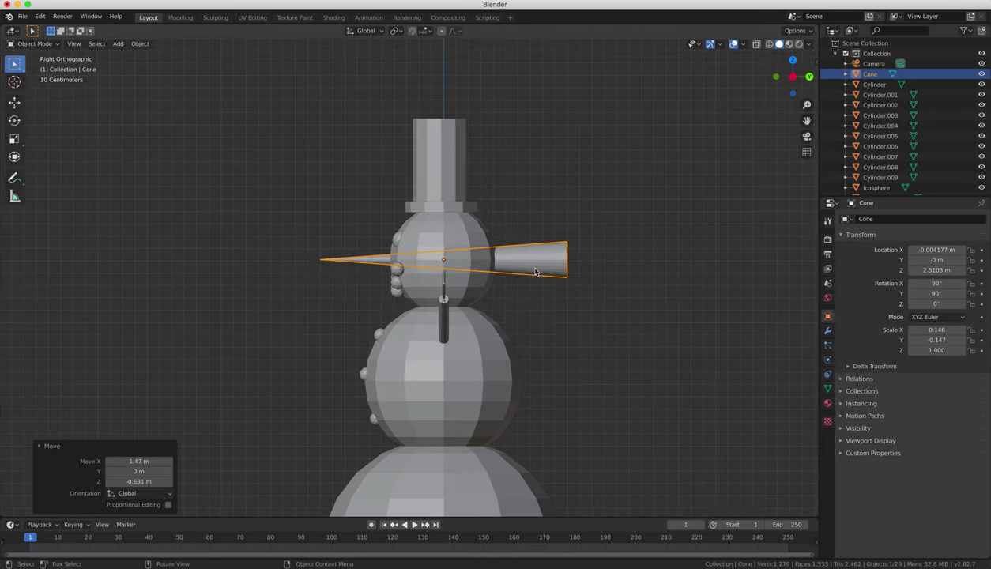
pyautogui.press('s')
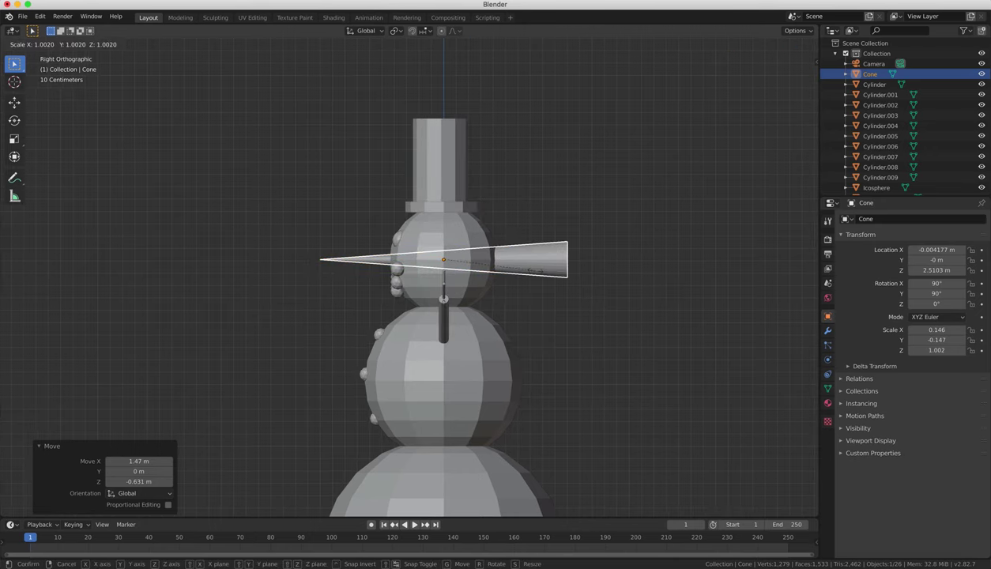
pyautogui.press('y')
pyautogui.click(469, 264)
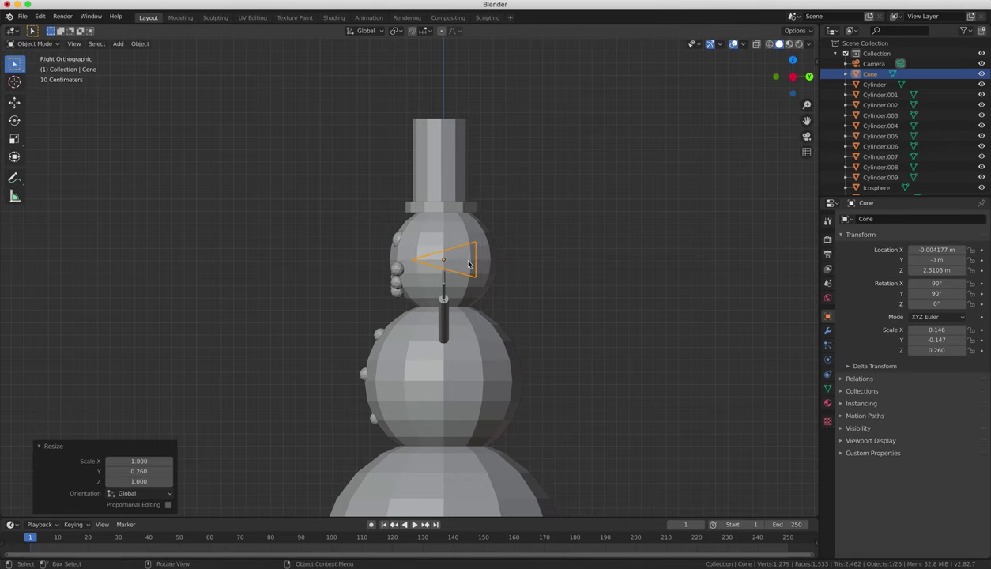
pyautogui.press('s')
pyautogui.press('z')
pyautogui.click(453, 262)
pyautogui.press('g')
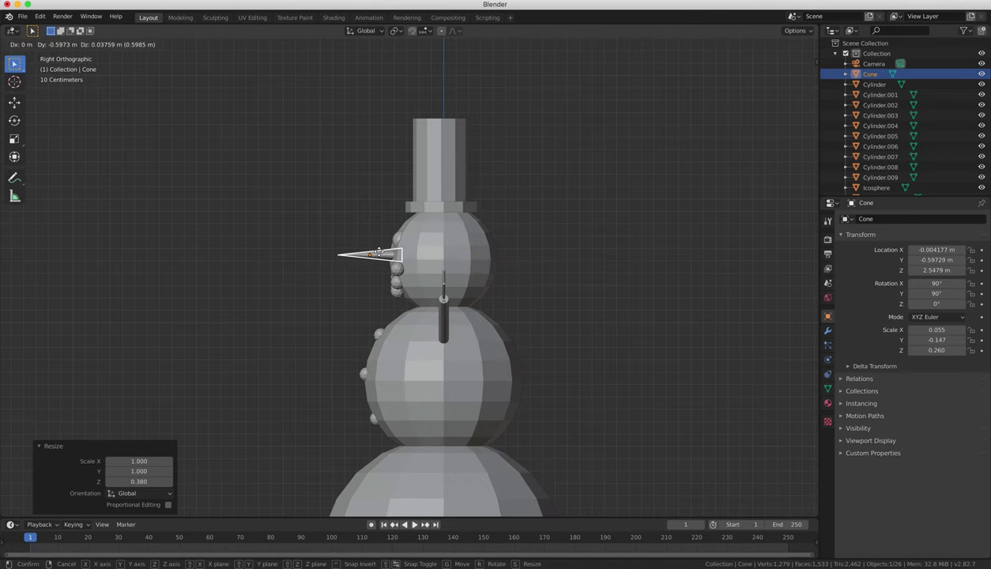
pyautogui.click(380, 252)
# Narrow the nose cone to about 0.077 in local Y scale and lower it to about Z 2.51 m between the eyes and mouth
pyautogui.press('KP_1')
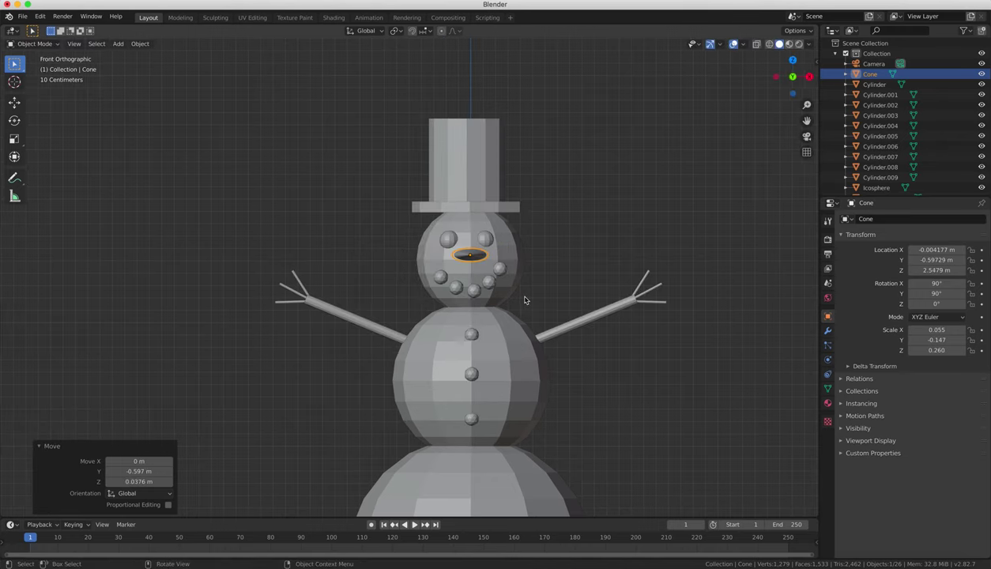
pyautogui.press('s')
pyautogui.press('y')
pyautogui.click(478, 267)
pyautogui.press('g')
pyautogui.click(478, 272)
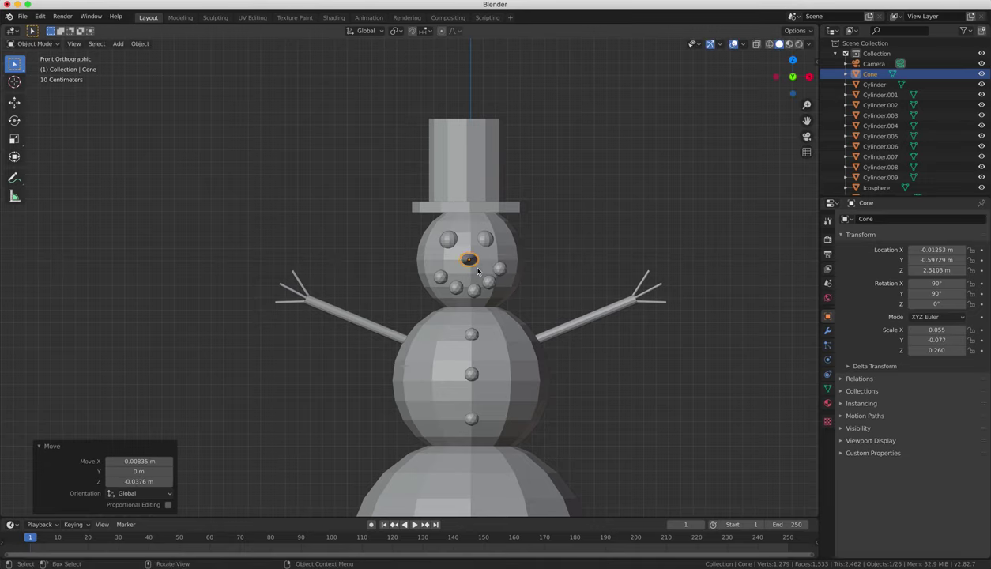
# Rescale the nose cone's height along the Z axis
pyautogui.press('s')
pyautogui.press('z')
pyautogui.click(479, 274)
# Apply smooth shading to the snowman's bottom, middle and head spheres
pyautogui.moveTo(474, 273); pyautogui.dragTo(498, 427, button='middle')
pyautogui.click(504, 460)
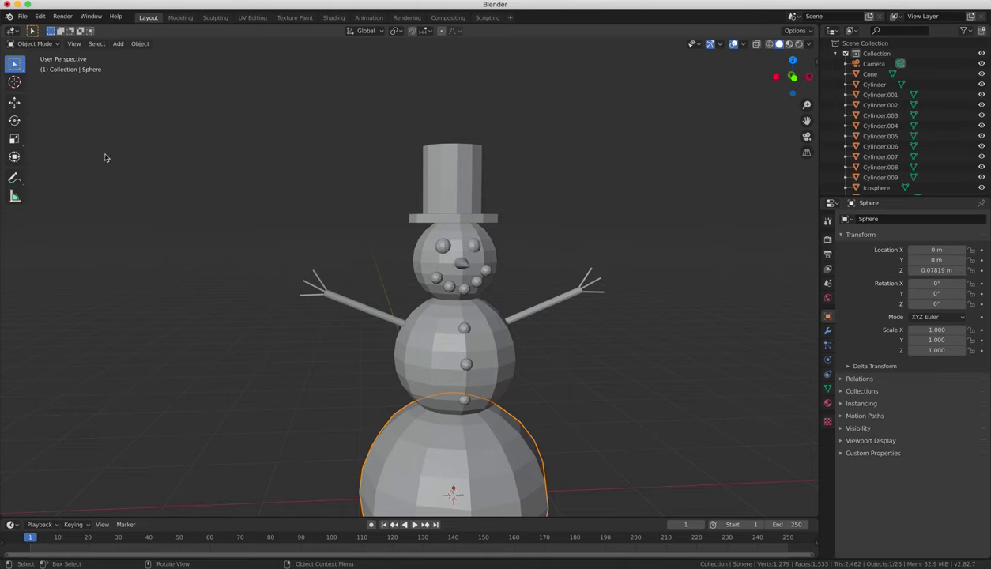
pyautogui.click(140, 44)
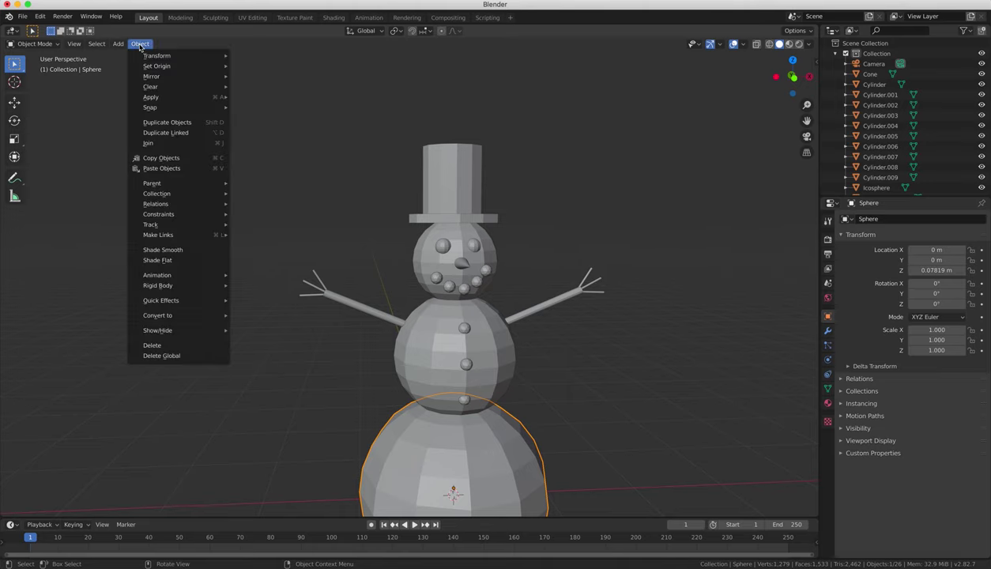
pyautogui.click(165, 252)
pyautogui.click(476, 358)
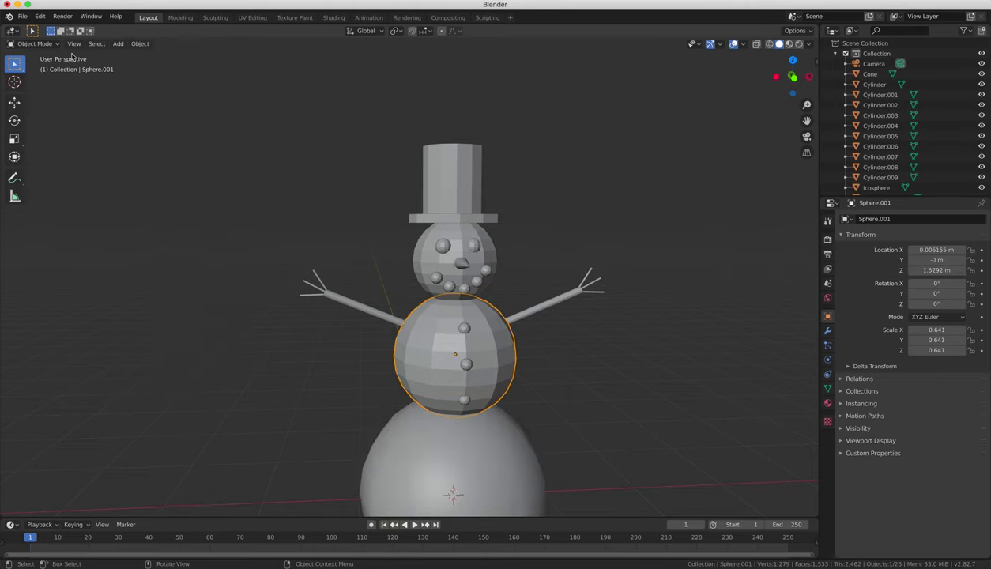
pyautogui.click(140, 43)
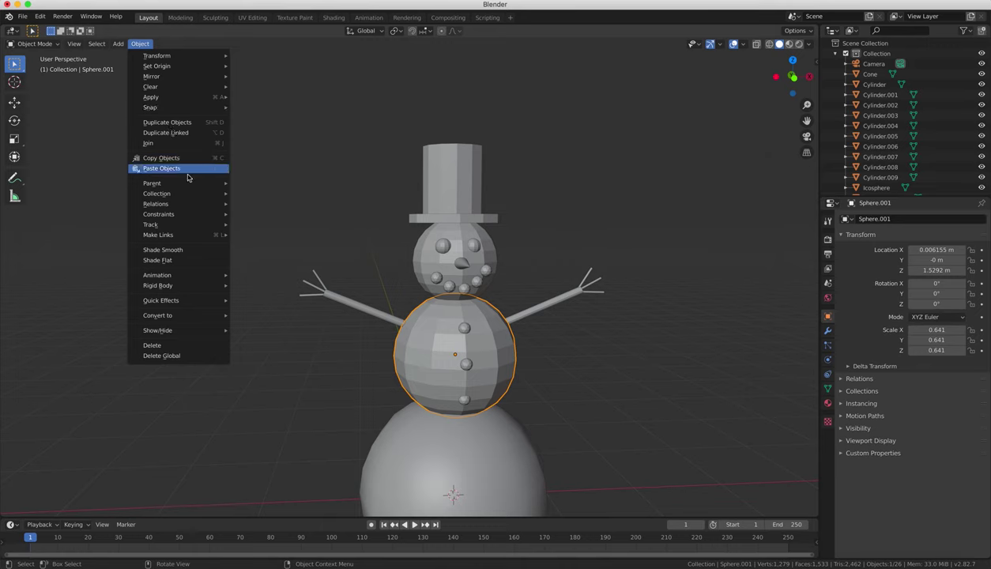
pyautogui.click(190, 250)
pyautogui.click(490, 260)
pyautogui.click(140, 43)
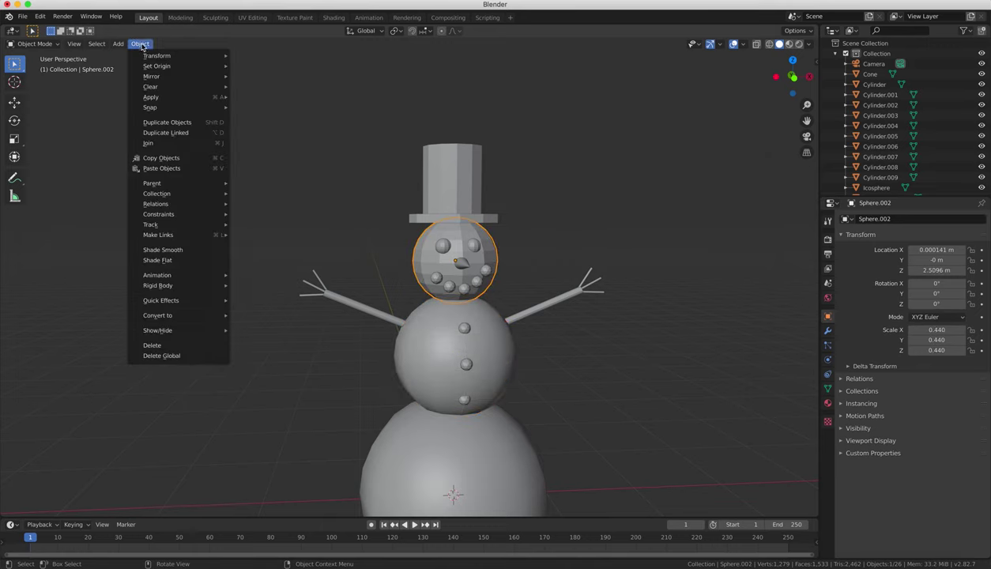
pyautogui.click(184, 250)
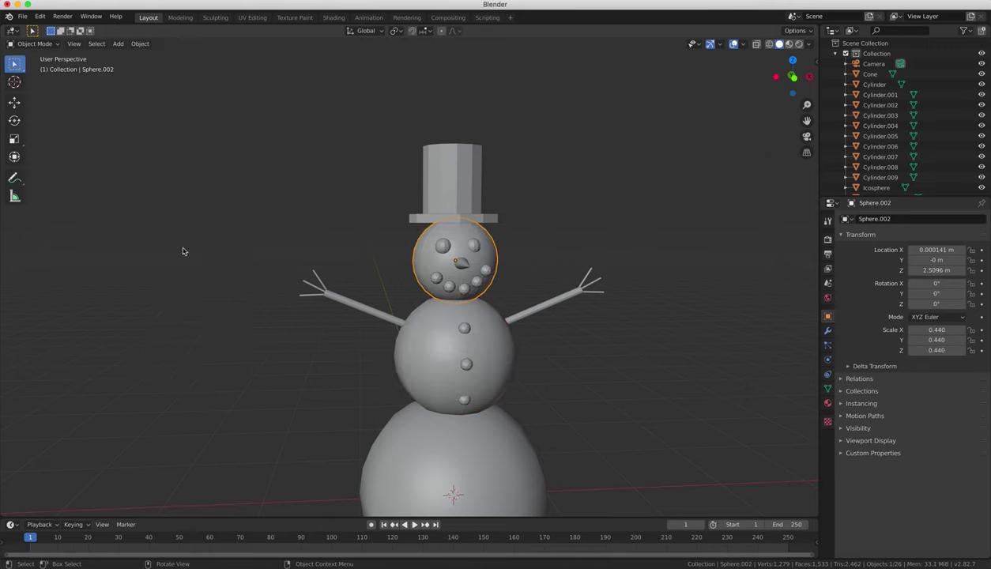
# Apply smooth shading to the hat crown and the hat brim
pyautogui.click(448, 211)
pyautogui.click(138, 45)
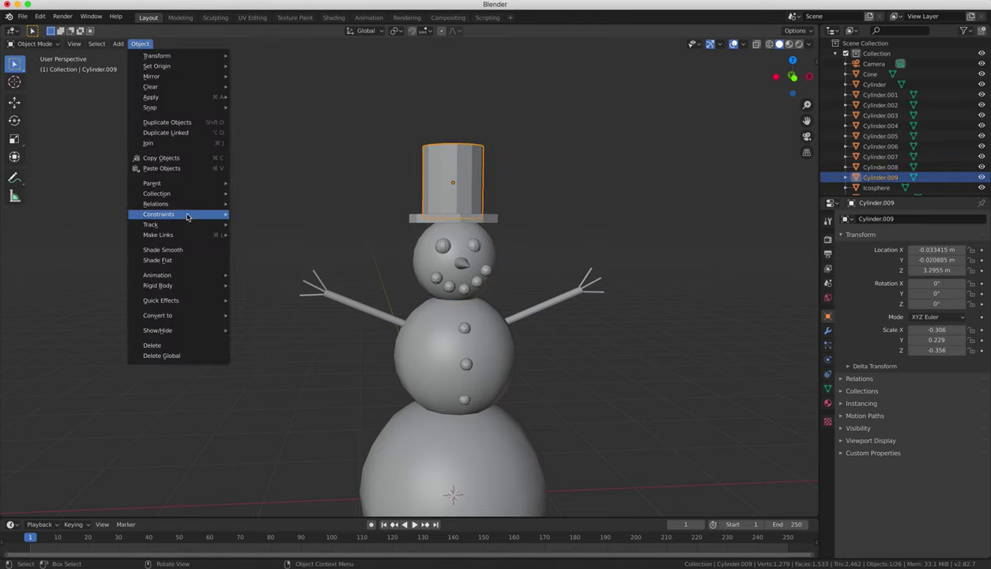
pyautogui.click(182, 260)
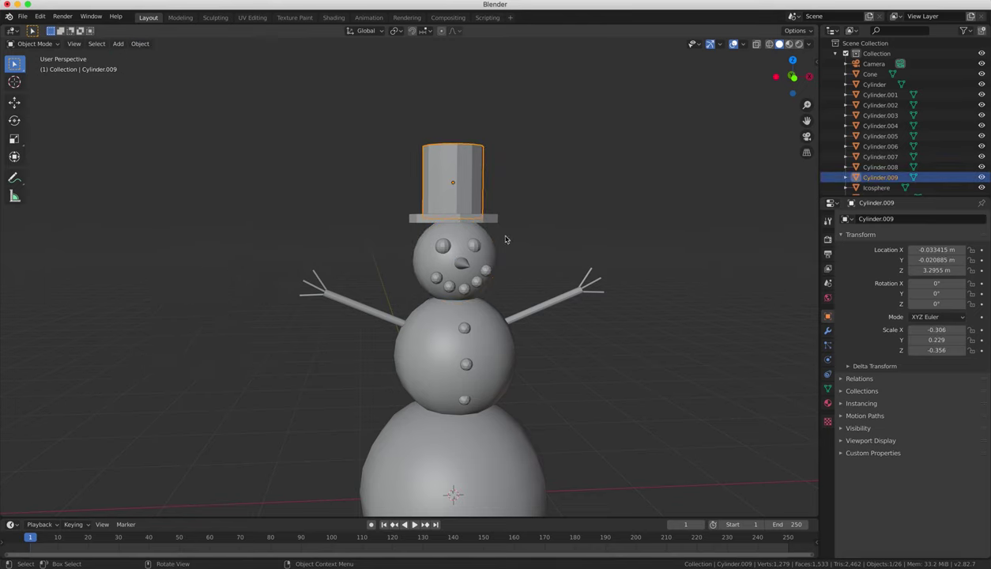
pyautogui.click(138, 43)
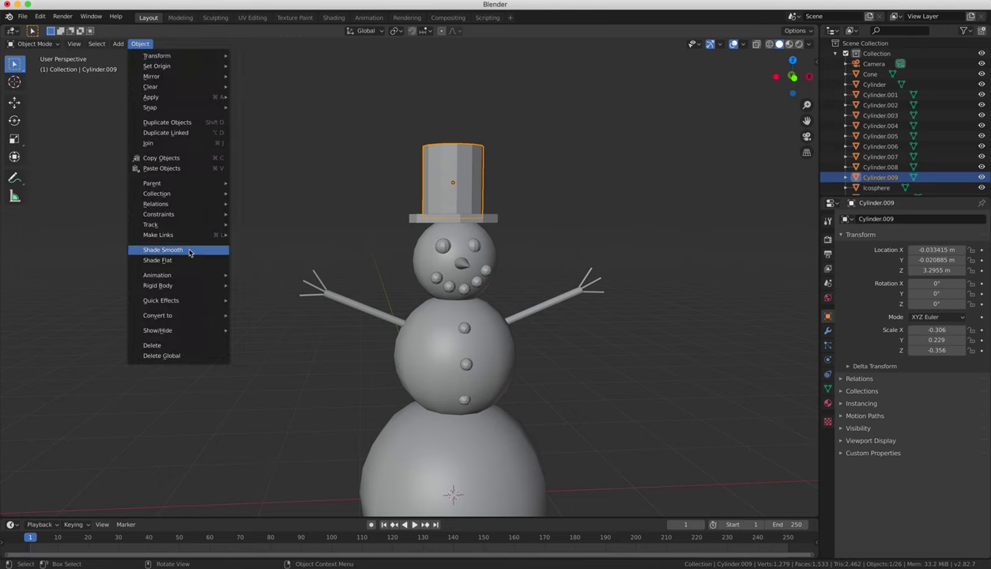
pyautogui.click(184, 250)
pyautogui.click(490, 224)
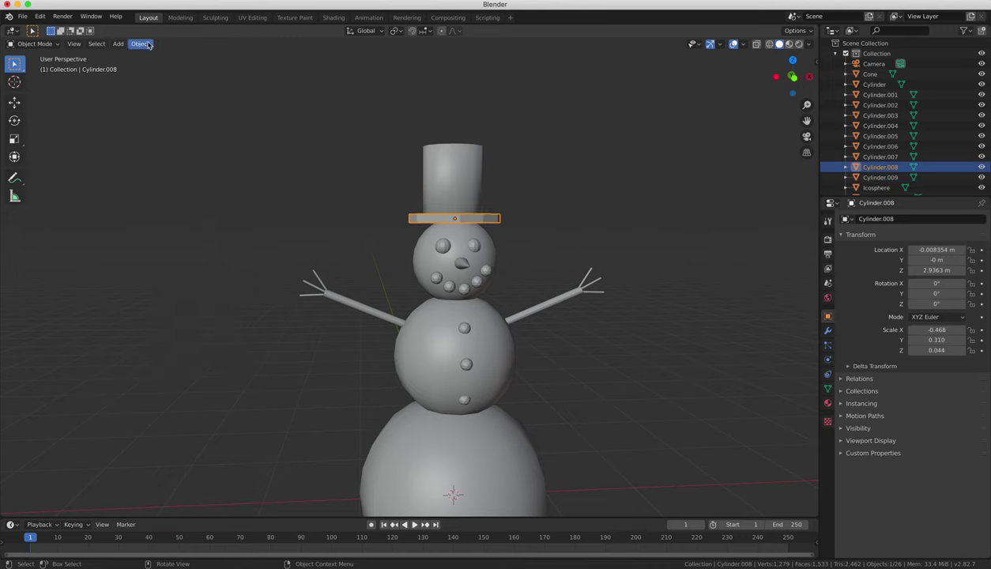
pyautogui.click(140, 44)
pyautogui.click(172, 250)
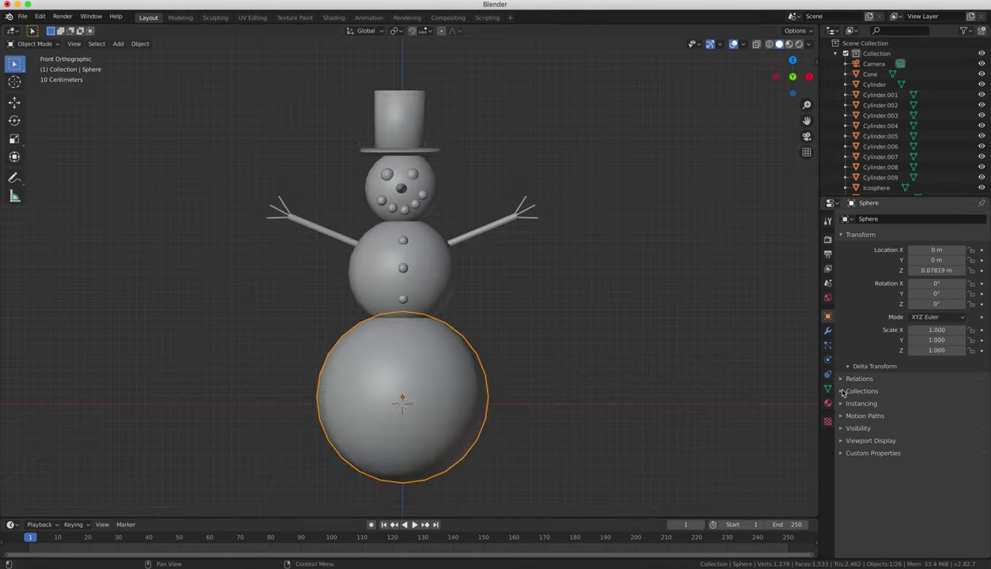
# Give the bottom sphere a new material with a pure white base color at value 1.000
pyautogui.click(828, 403)
pyautogui.click(917, 263)
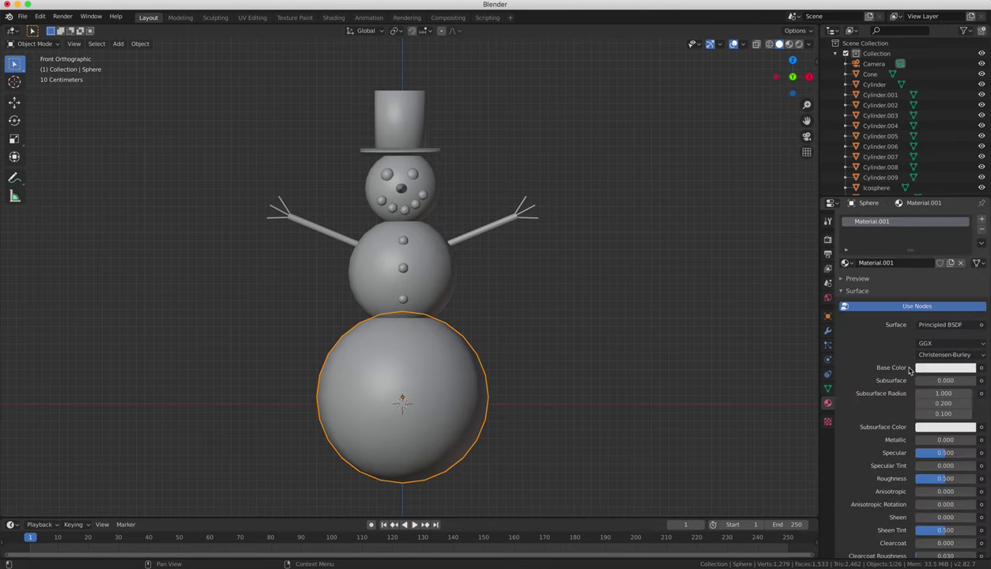
pyautogui.click(952, 368)
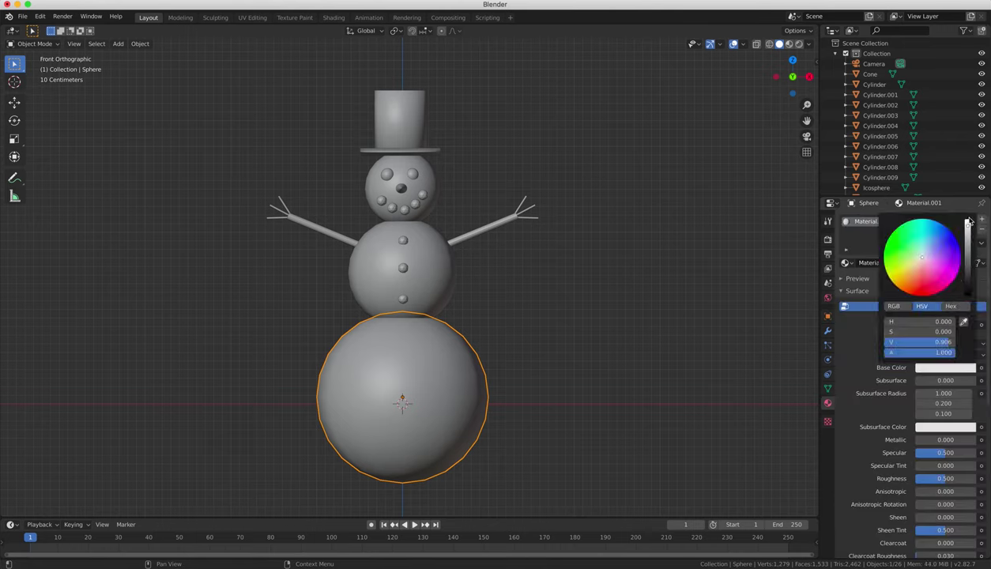
pyautogui.click(969, 225)
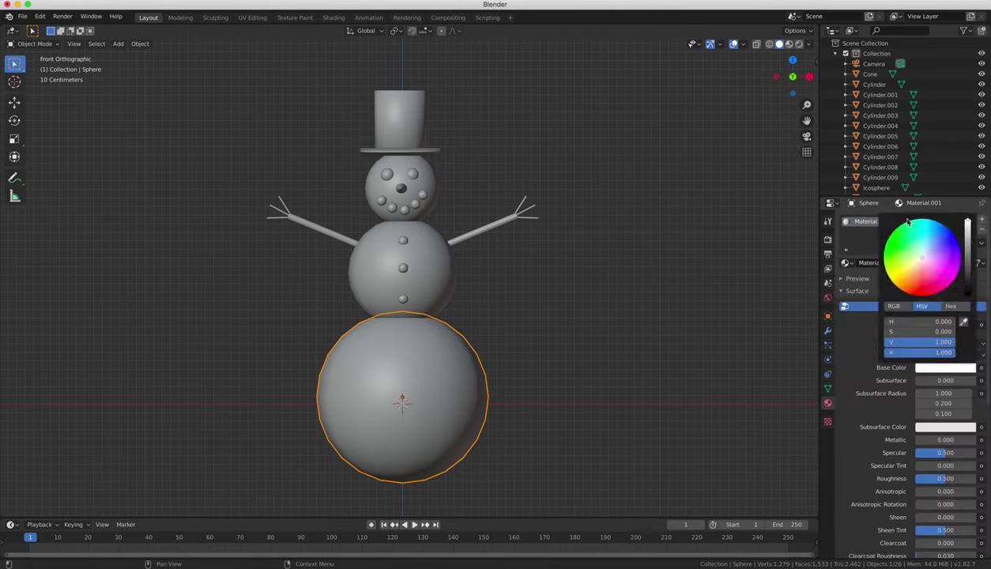
# Assign the existing white Material.001 to the snowman's middle and head spheres
pyautogui.click(446, 267)
pyautogui.click(845, 262)
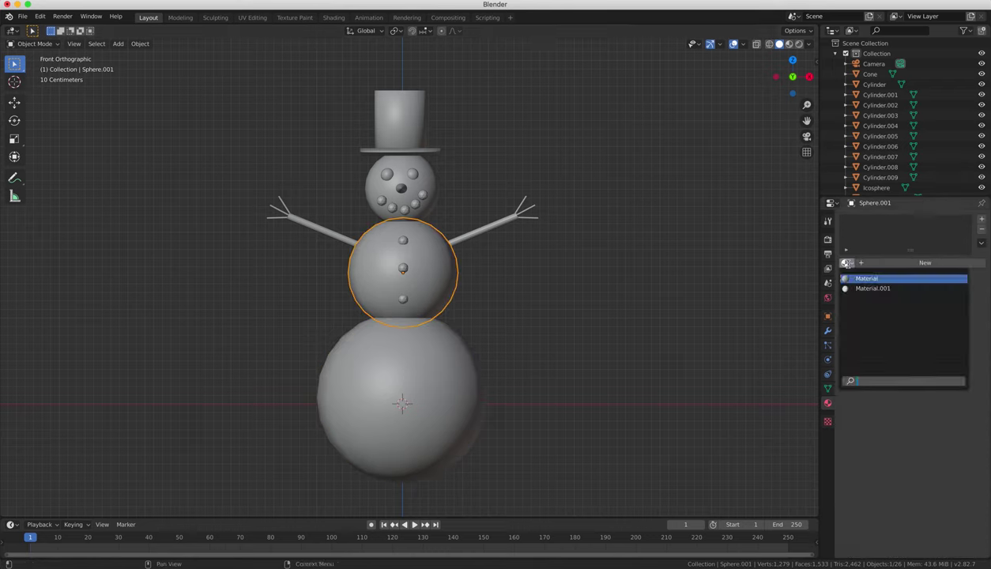
pyautogui.click(873, 289)
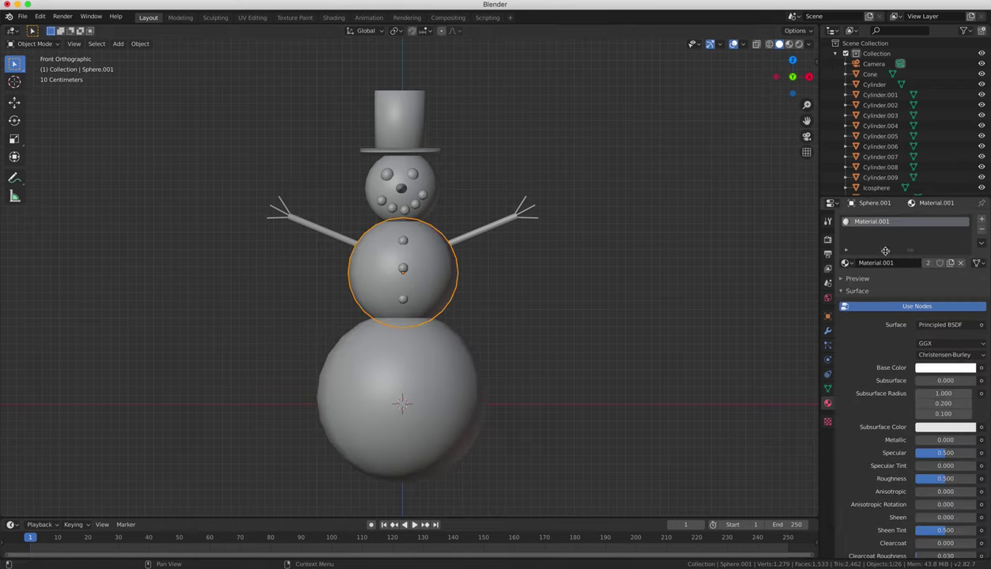
pyautogui.click(423, 189)
pyautogui.click(845, 263)
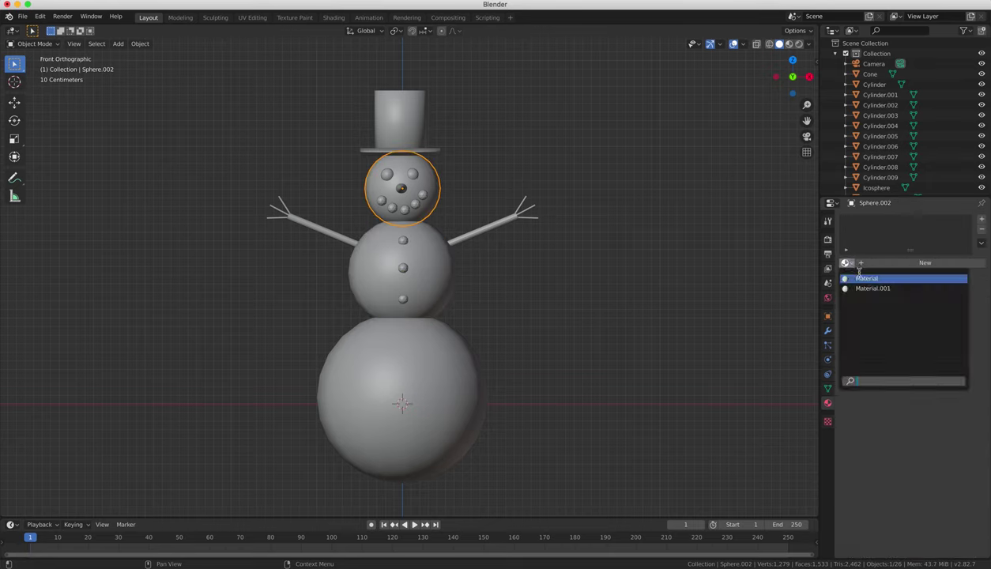
# Give the hat crown a new material with a black base color and switch the viewport to material preview shading
pyautogui.click(399, 144)
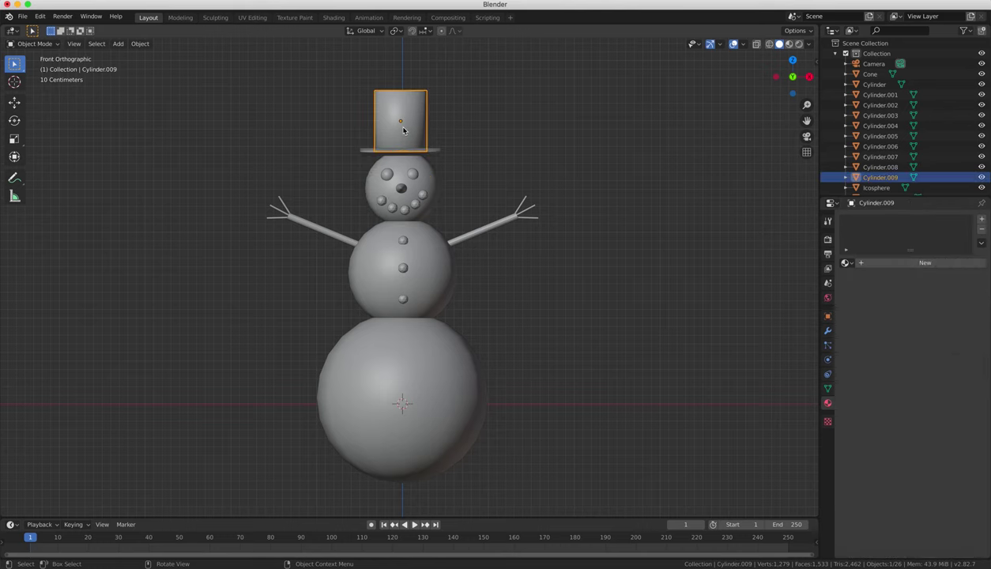
pyautogui.click(914, 264)
pyautogui.click(932, 368)
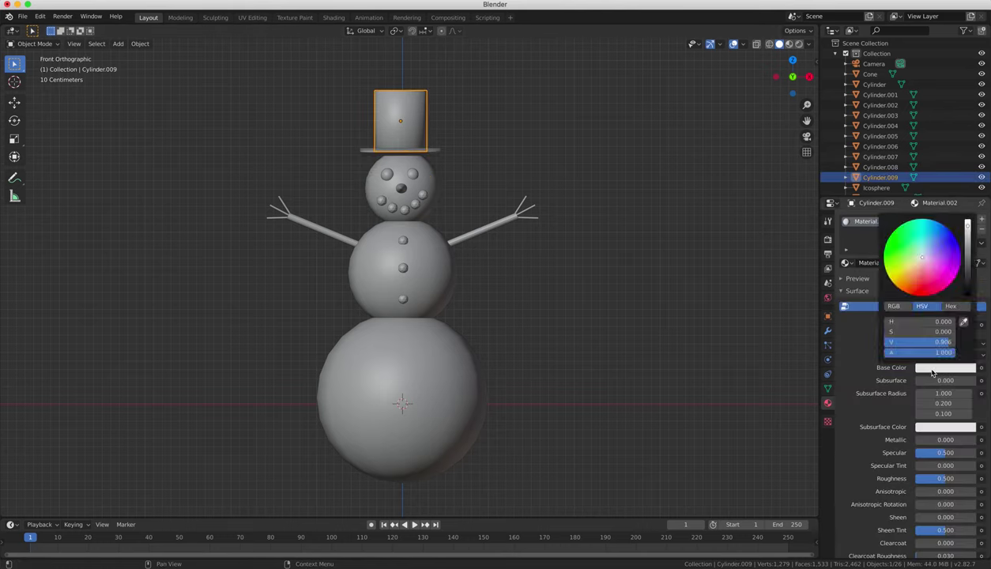
pyautogui.moveTo(970, 265); pyautogui.dragTo(970, 292)
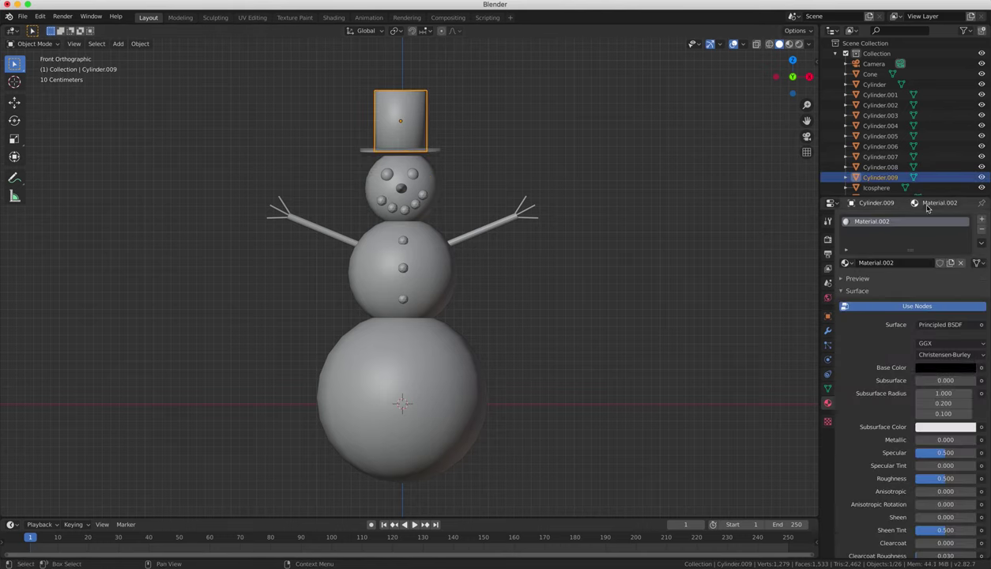
pyautogui.click(790, 44)
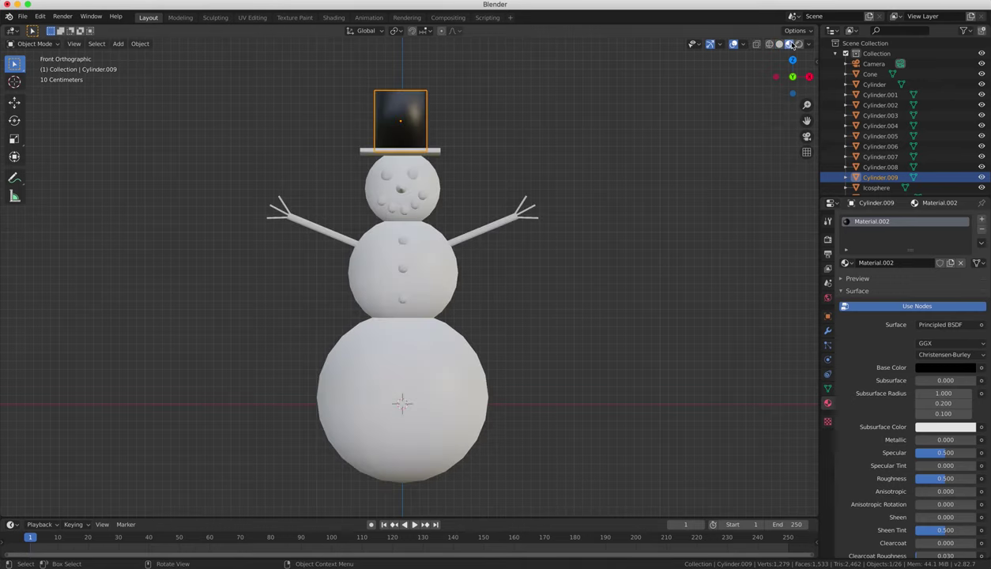
# Assign the black Material.002 to one eye and copy it to the other eye
pyautogui.click(413, 176)
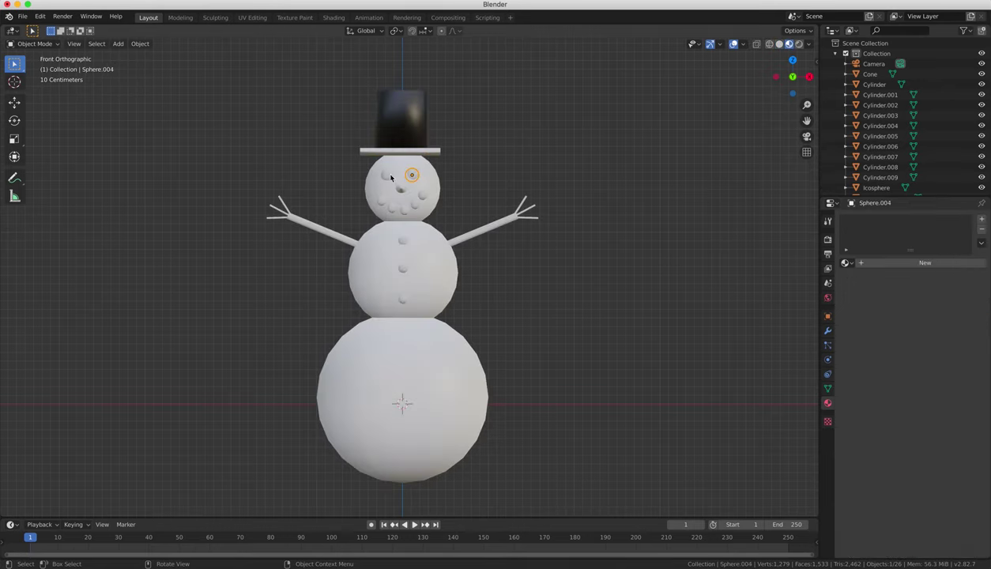
pyautogui.keyDown('shift'); pyautogui.click(386, 175); pyautogui.keyUp('shift')
pyautogui.click(847, 262)
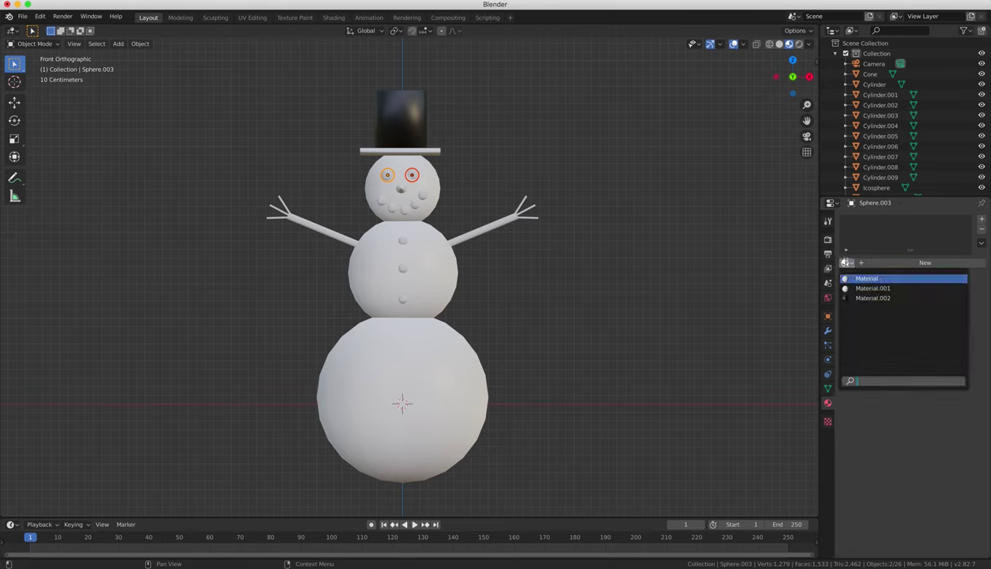
pyautogui.click(856, 296)
pyautogui.click(981, 244)
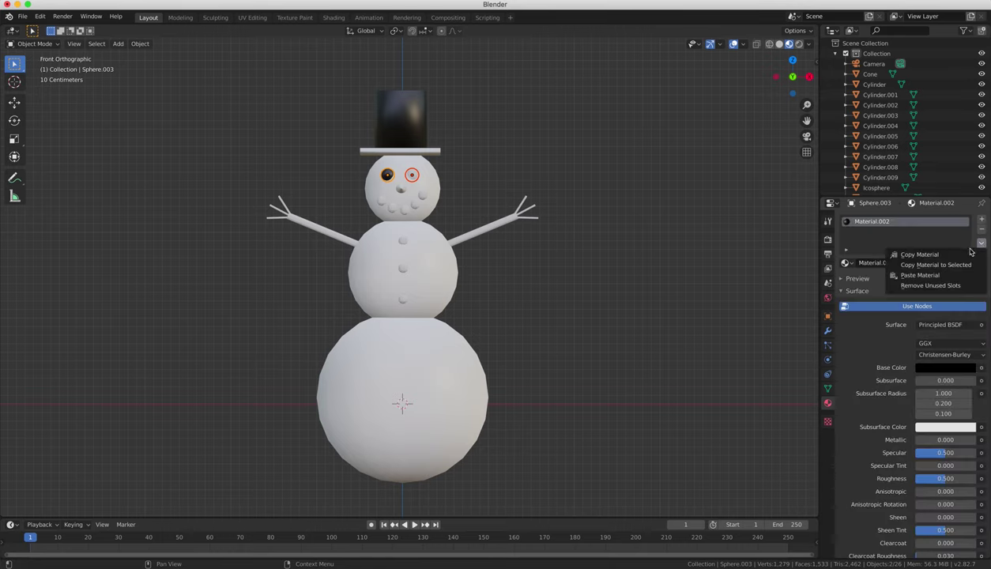
pyautogui.click(961, 266)
# Copy the black material from an eye to all five mouth pieces
pyautogui.click(876, 187)
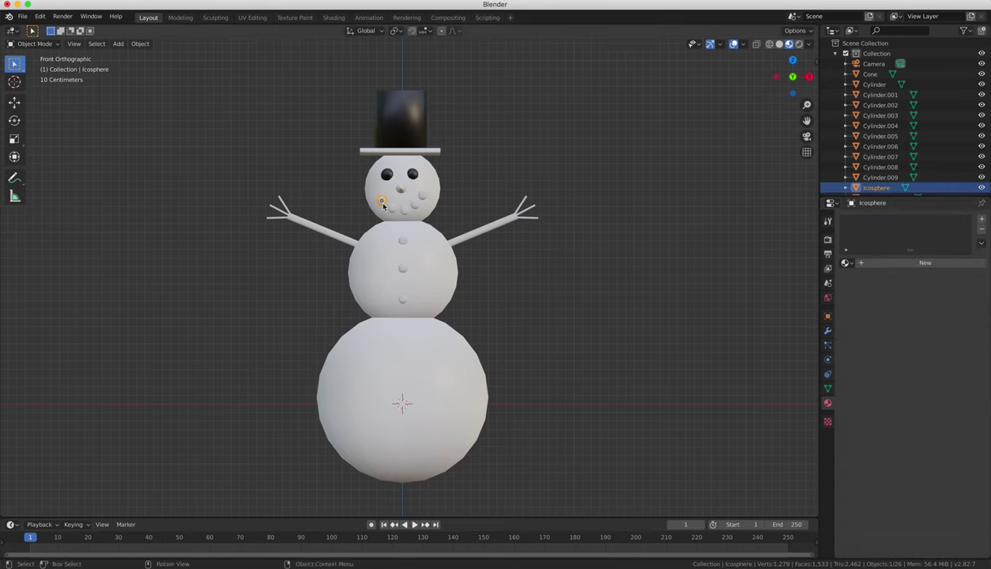
pyautogui.keyDown('shift'); pyautogui.click(412, 175); pyautogui.keyUp('shift')
pyautogui.click(982, 244)
pyautogui.click(940, 264)
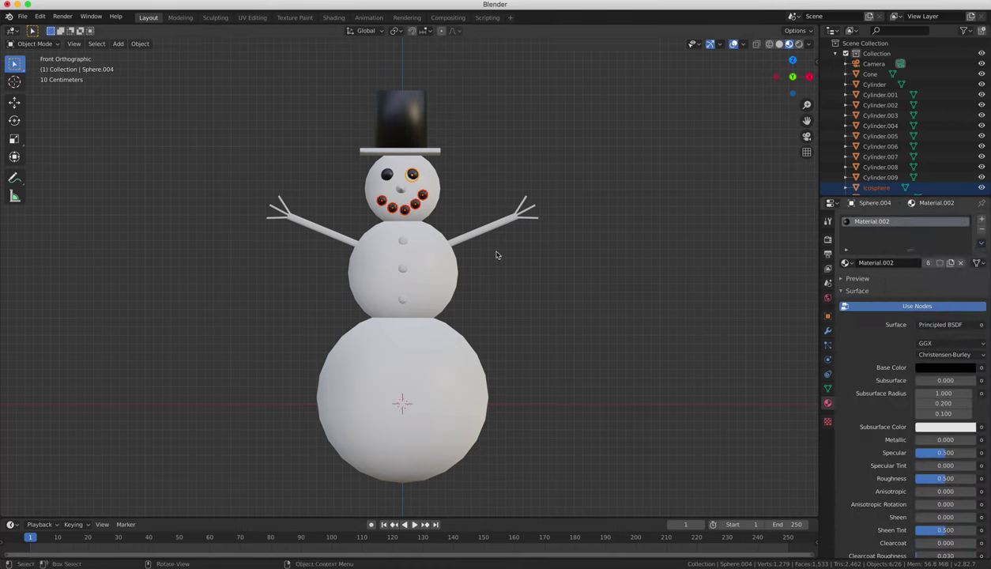
# Copy the black material from an eye to the three buttons on the middle sphere
pyautogui.click(404, 241)
pyautogui.keyDown('shift'); pyautogui.click(403, 268); pyautogui.keyUp('shift')
pyautogui.keyDown('shift'); pyautogui.click(403, 299); pyautogui.keyUp('shift')
pyautogui.keyDown('shift'); pyautogui.click(387, 175); pyautogui.keyUp('shift')
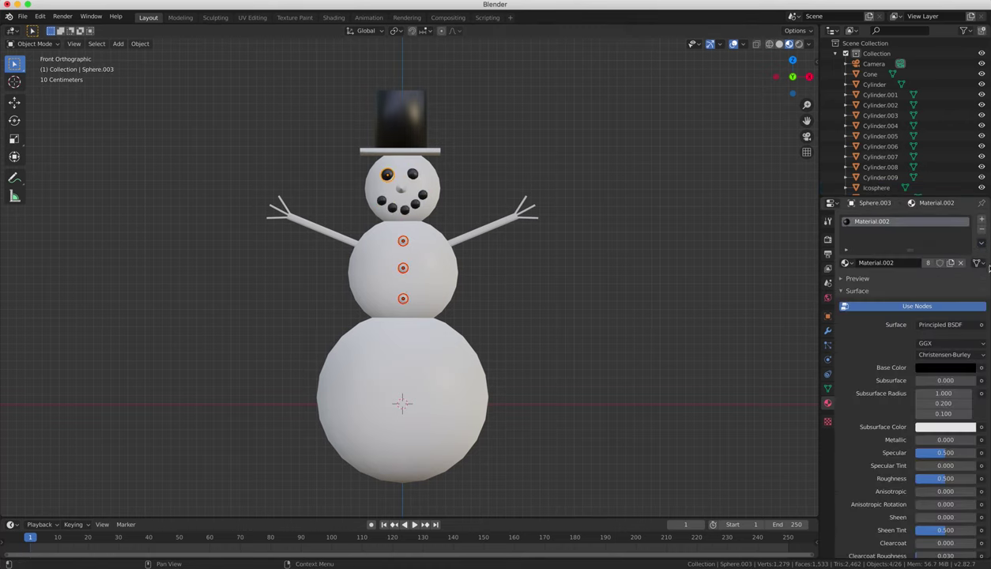
pyautogui.click(982, 243)
pyautogui.click(941, 264)
# Give the stick arm on the right a new material with a dark reddish-brown base color
pyautogui.click(476, 240)
pyautogui.click(946, 368)
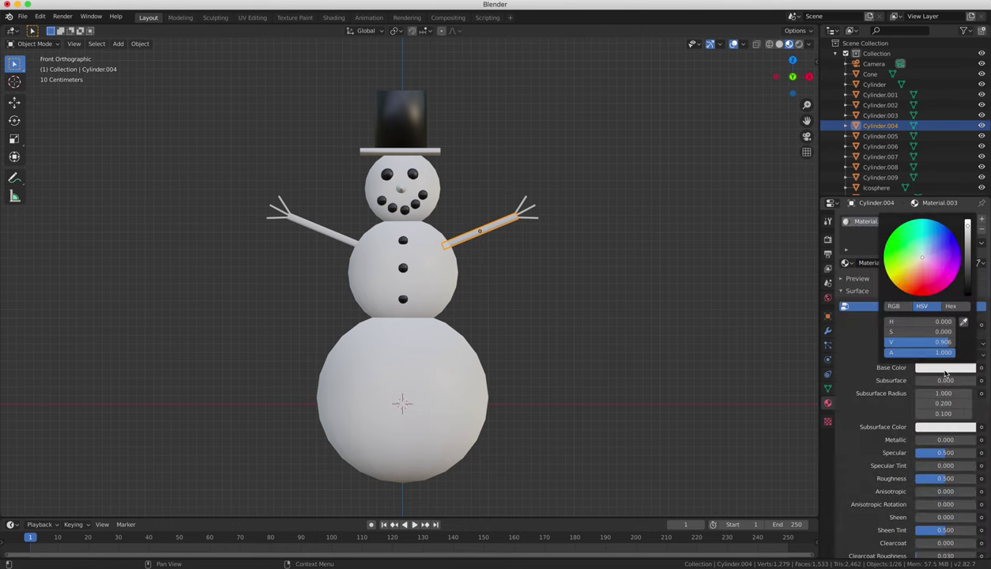
pyautogui.moveTo(953, 230); pyautogui.dragTo(953, 277)
# Copy the dark reddish-brown arm material to the opposite arm and the twig fingers of both hands
pyautogui.keyDown('shift'); pyautogui.click(522, 207); pyautogui.keyUp('shift')
pyautogui.keyDown('shift'); pyautogui.click(280, 207); pyautogui.keyUp('shift')
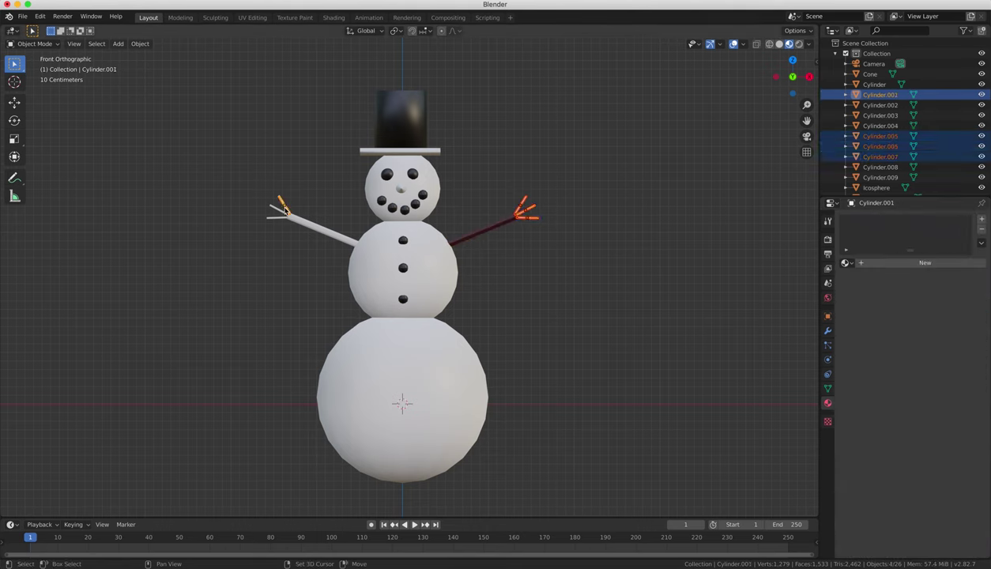
pyautogui.keyDown('shift'); pyautogui.click(324, 231); pyautogui.keyUp('shift')
pyautogui.keyDown('shift'); pyautogui.click(482, 229); pyautogui.keyUp('shift')
pyautogui.click(982, 247)
pyautogui.click(917, 268)
# Give the cone nose a new material with an orange base color
pyautogui.click(401, 188)
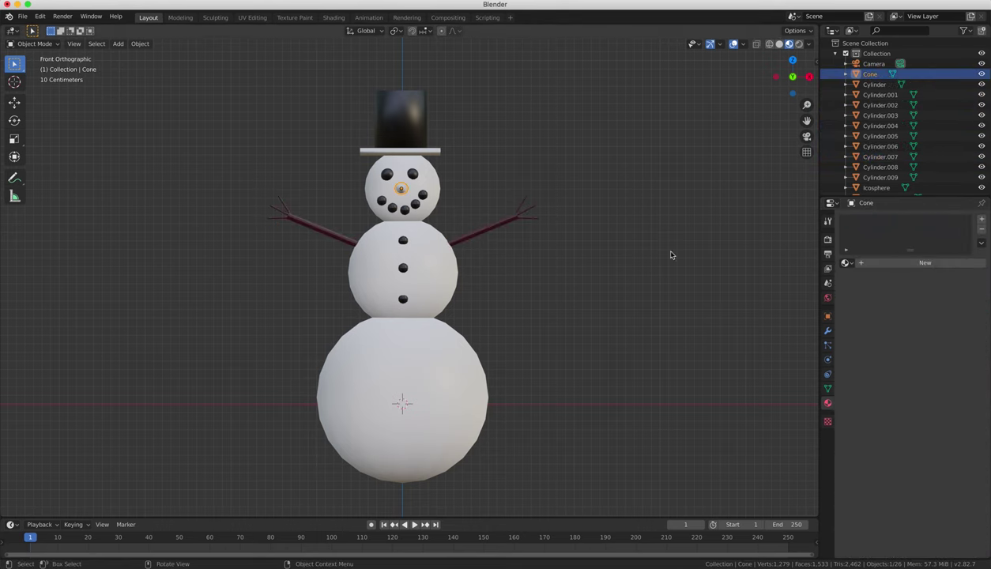
pyautogui.click(893, 262)
pyautogui.click(946, 368)
pyautogui.click(956, 265)
# Copy the hat crown's black material to the hat brim
pyautogui.click(401, 119)
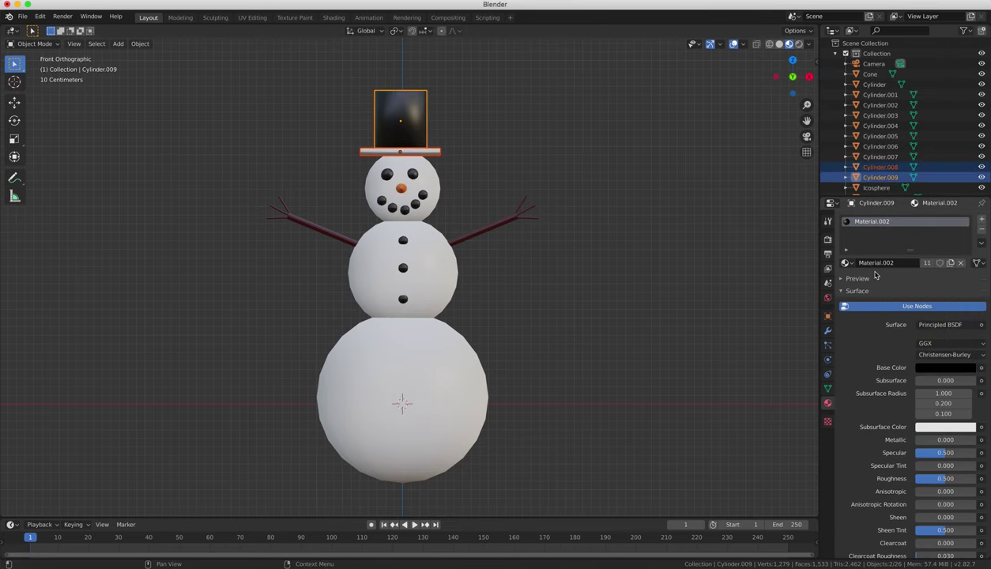
pyautogui.click(982, 243)
pyautogui.click(466, 275)
# Add a ground plane at the origin and scale it uniformly by a factor of 10
pyautogui.hotkey('shift', 'a')
pyautogui.click(348, 399)
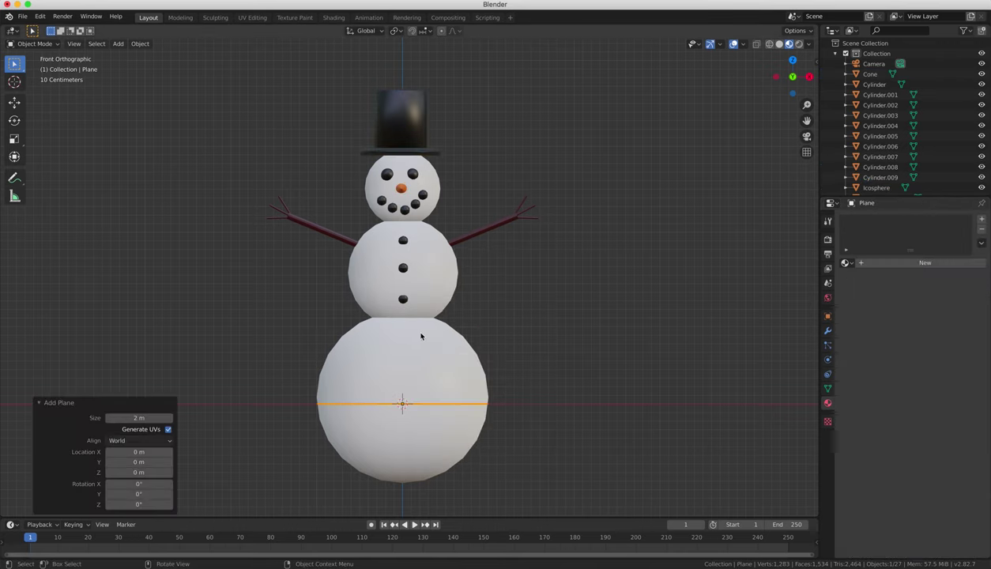
pyautogui.write('s10')
pyautogui.press('Return')
pyautogui.moveTo(579, 337); pyautogui.dragTo(560, 304, button='middle')
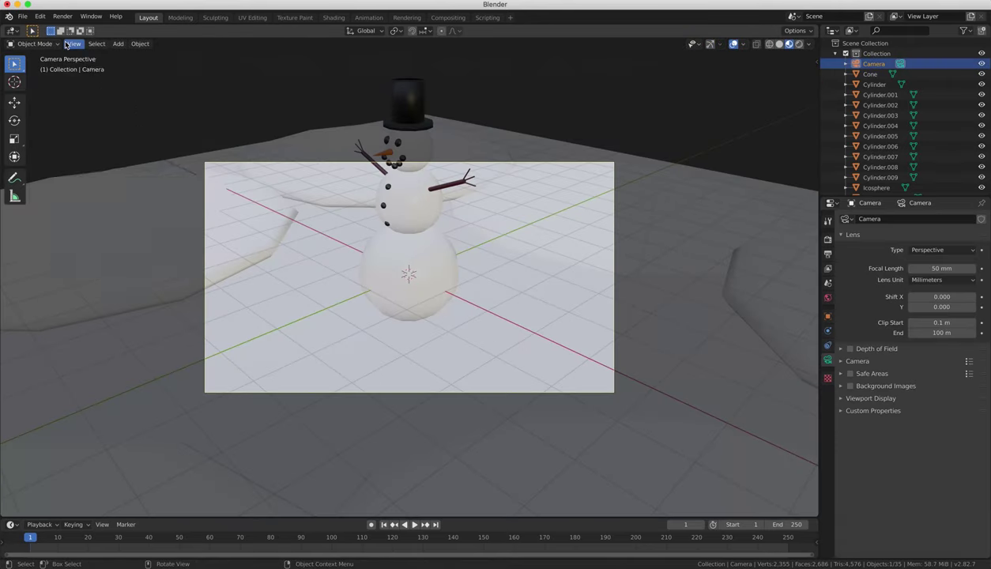
pyautogui.click(68, 44)
pyautogui.moveTo(126, 173)
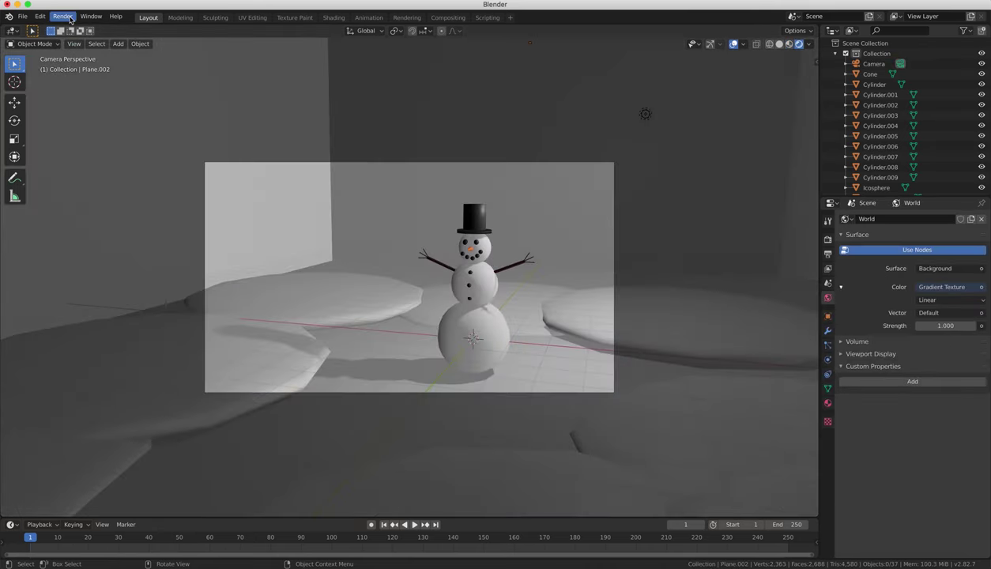
# Render a still image of the snowman scene from the camera
pyautogui.click(62, 15)
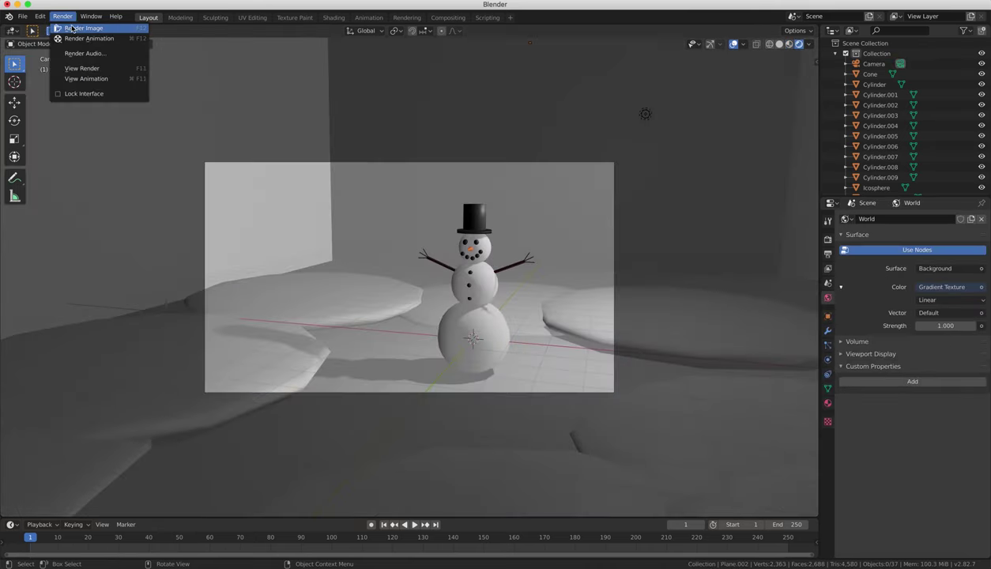
pyautogui.click(73, 30)
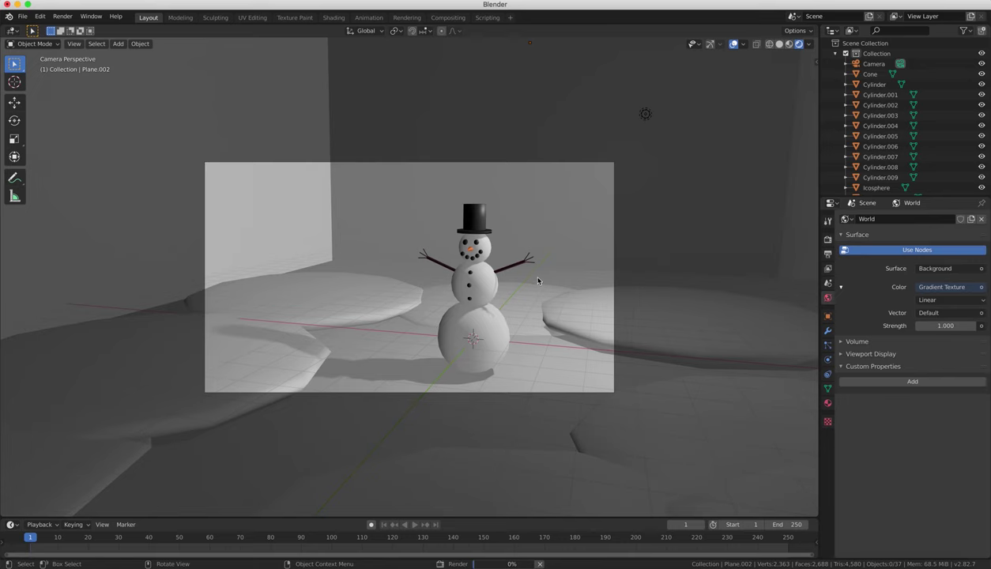